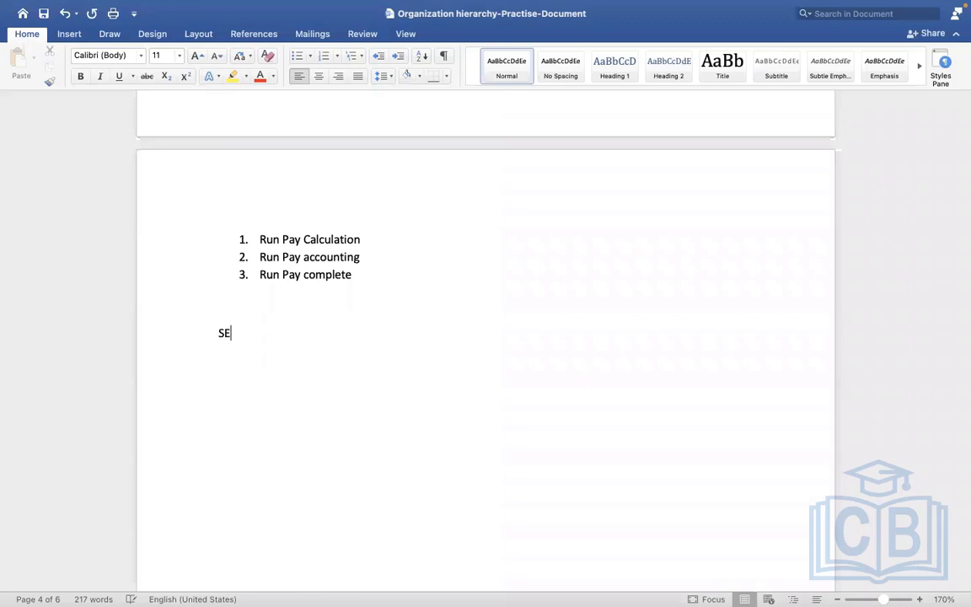
Step: Complete the heading below the numbered list as "SETTLEMENT SETUP" and switch to the Workday home page
text(LEMENT )
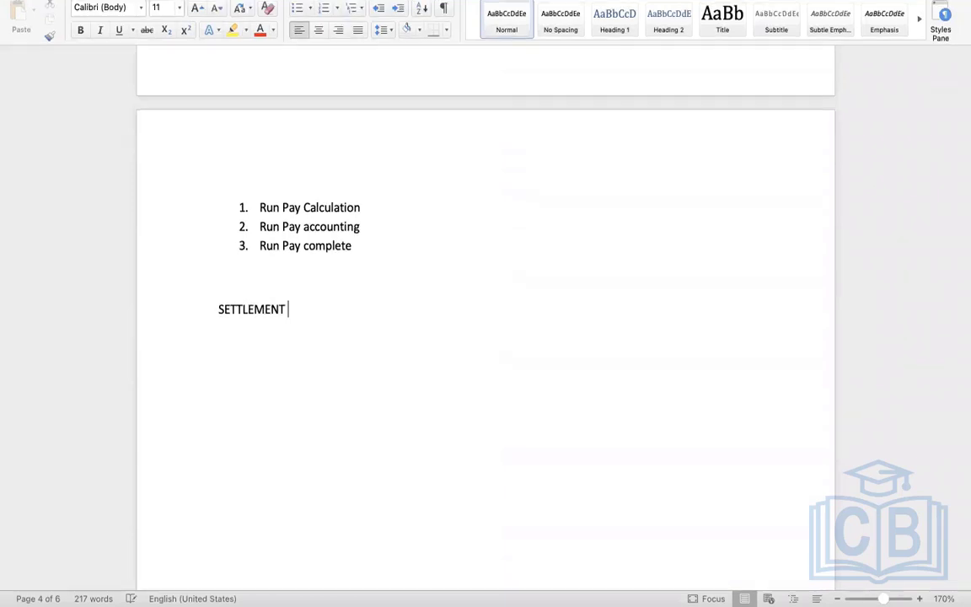
text(SETUP)
key(ctrl+Right)
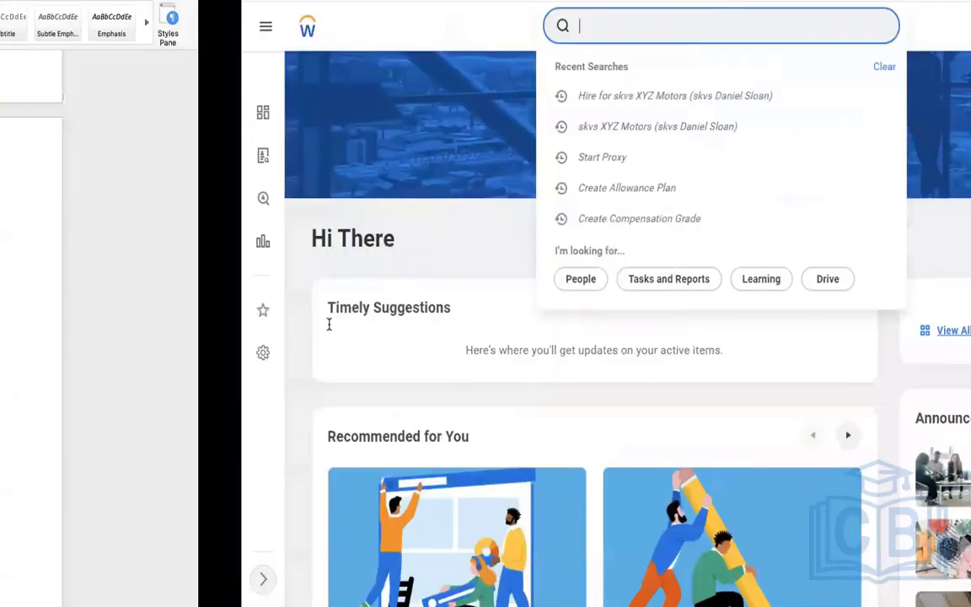
key(ctrl+Left)
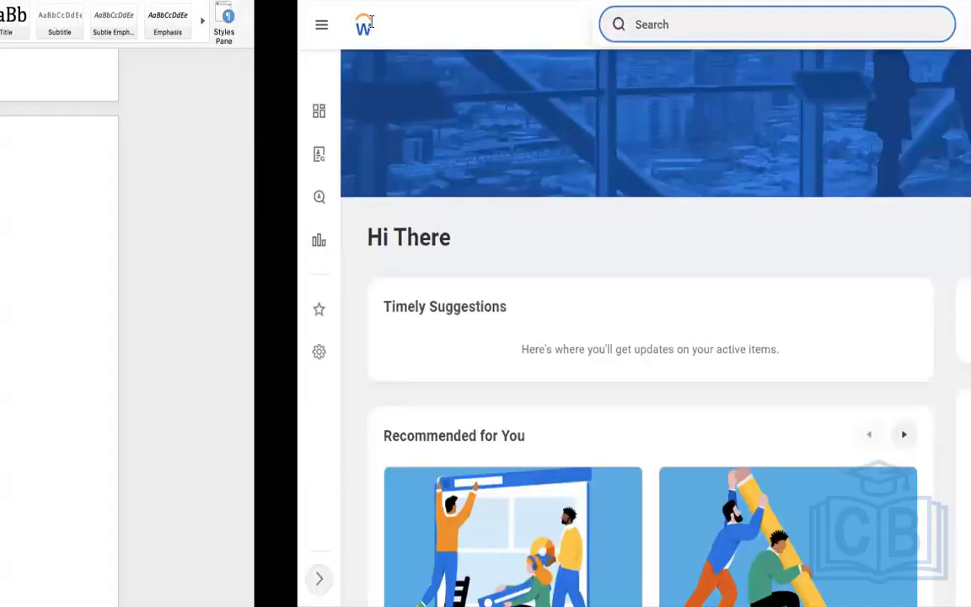
text(SETTLEME)
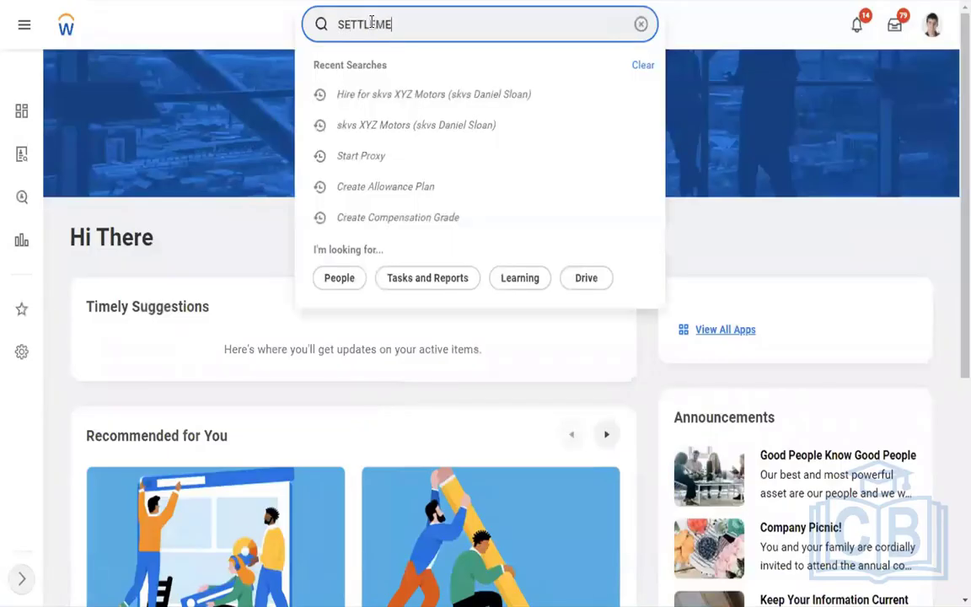
key(BackSpace)
key(BackSpace)
key(BackSpace)
key(BackSpace)
key(BackSpace)
key(BackSpace)
key(BackSpace)
key(BackSpace)
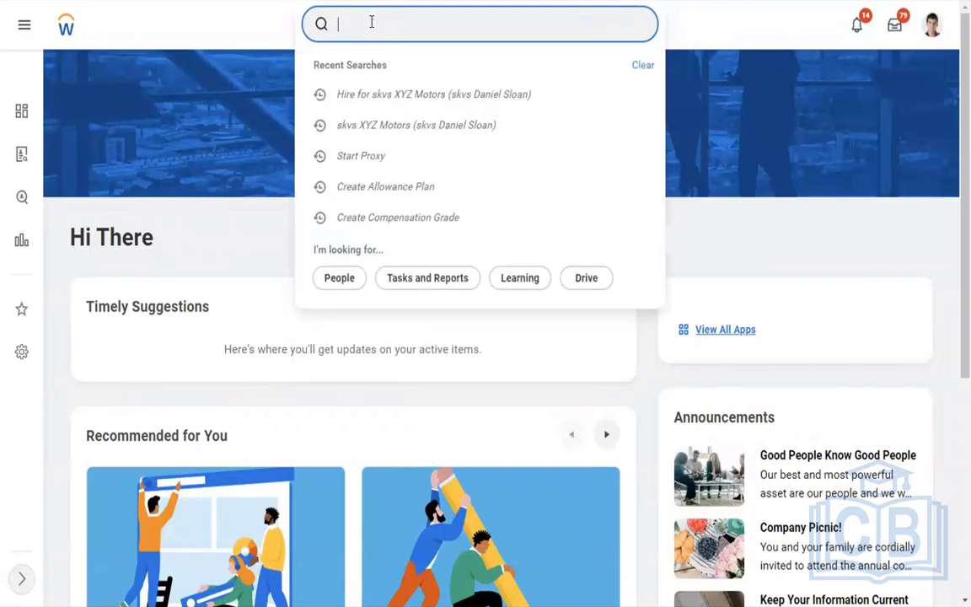
Step: Find and run the Start Proxy task, entering the payroll director's name as the person to act as
text(START PROXY)
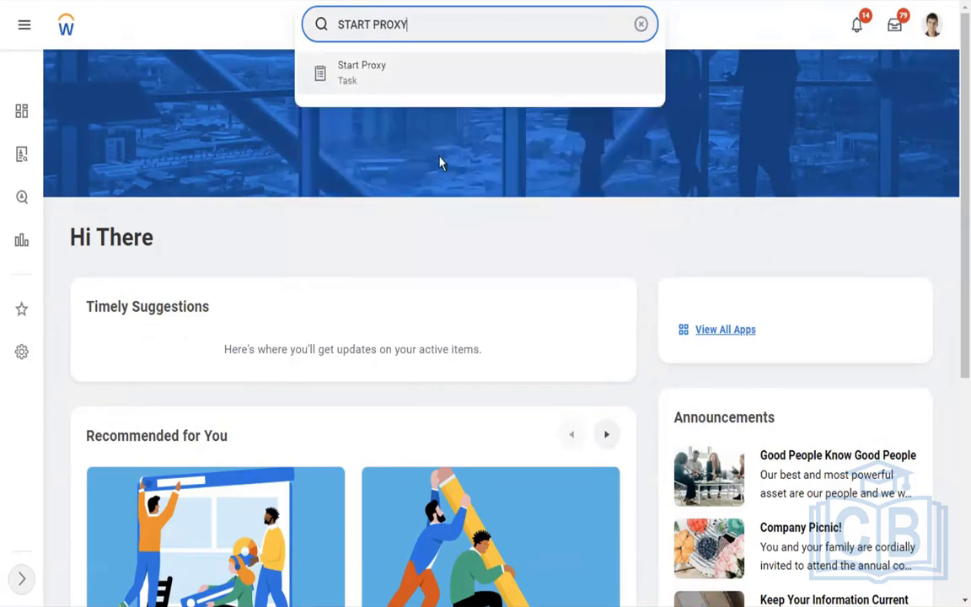
key(Return)
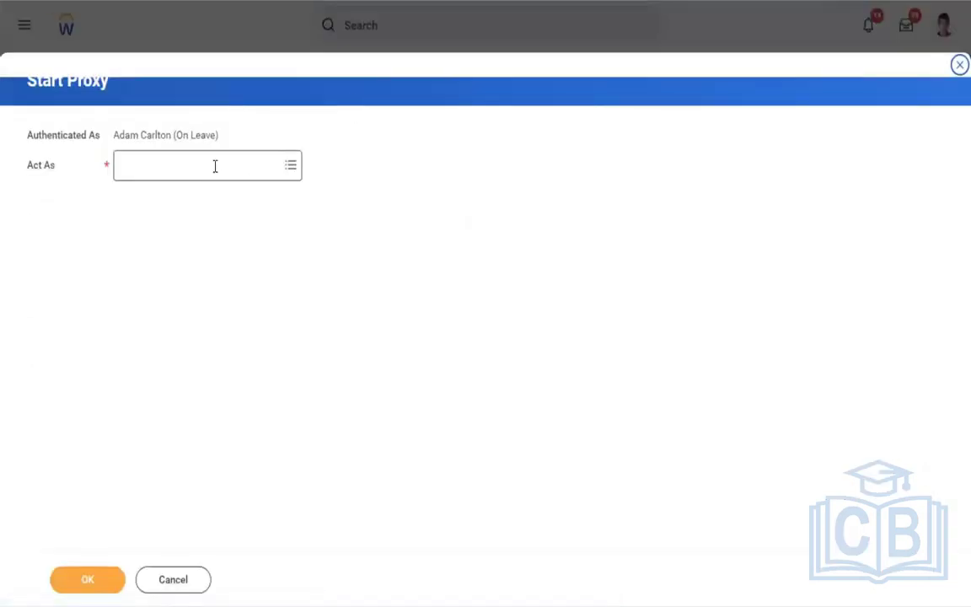
click(215, 166)
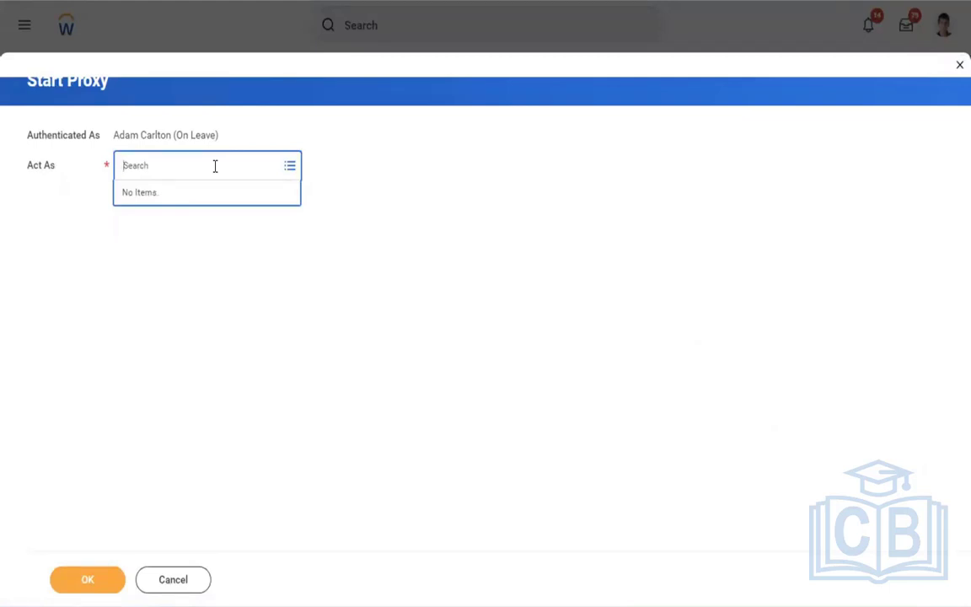
text(BETTY LIU)
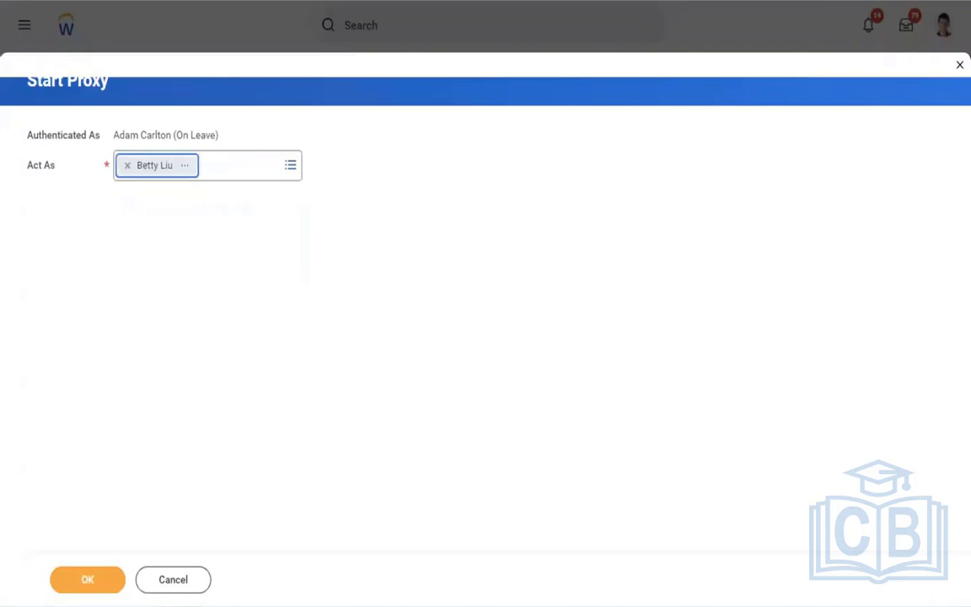
click(89, 580)
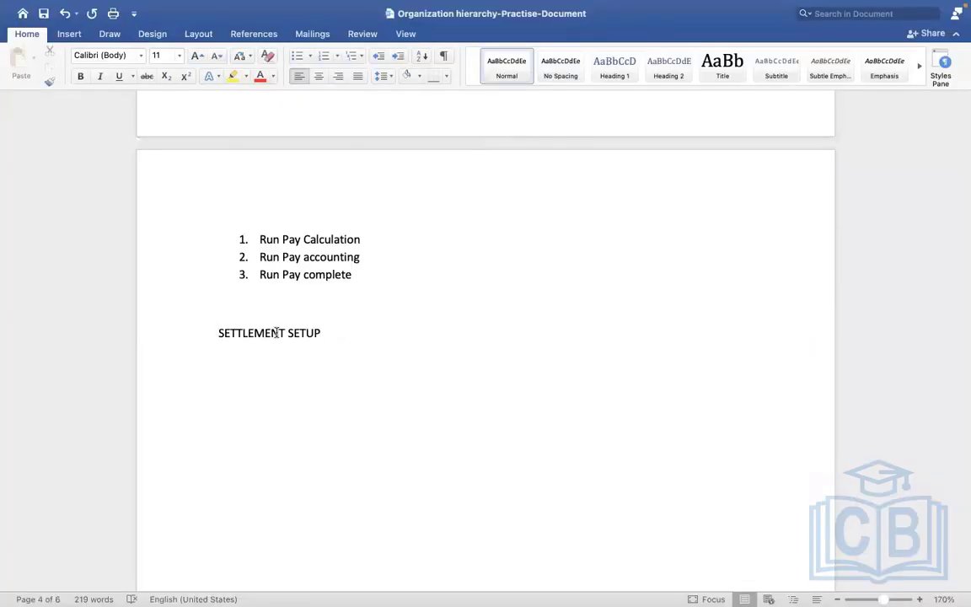
Step: Replace the word SETUP in the heading so that it reads "SETTLEMENT RUN"
triple_click(329, 336)
click(329, 336)
key(BackSpace)
key(BackSpace)
key(BackSpace)
key(BackSpace)
key(BackSpace)
key(BackSpace)
text(RUN)
Step: Add the line "WORKDAY DELIVERED USER BASED SECURITY GROUP “ SETTLEMENT ADMINISTRATOR”" below the SETTLEMENT RUN heading, separated by a blank line
key(Return)
key(Return)
text(WORKDAY )
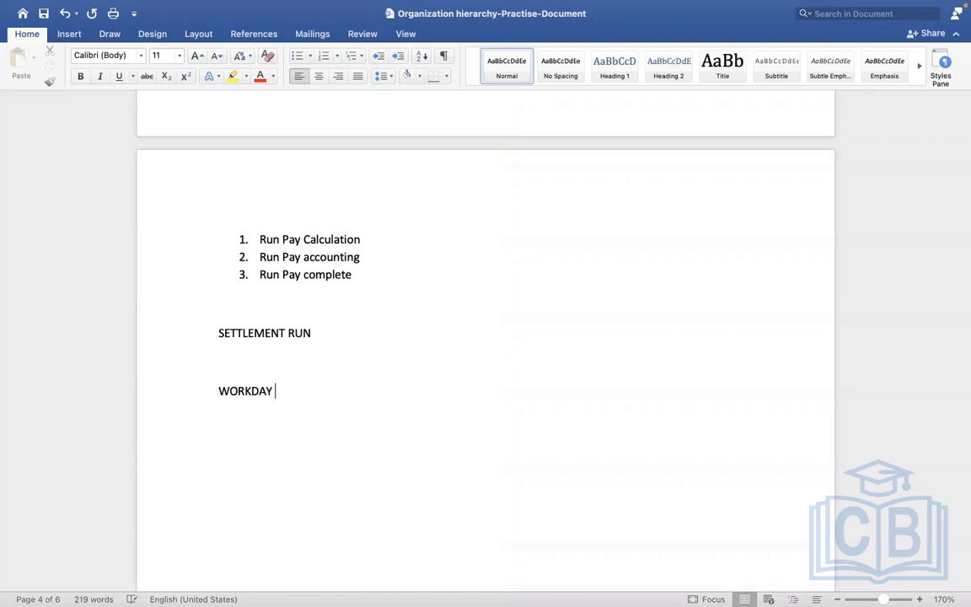
text(DELIVERED US)
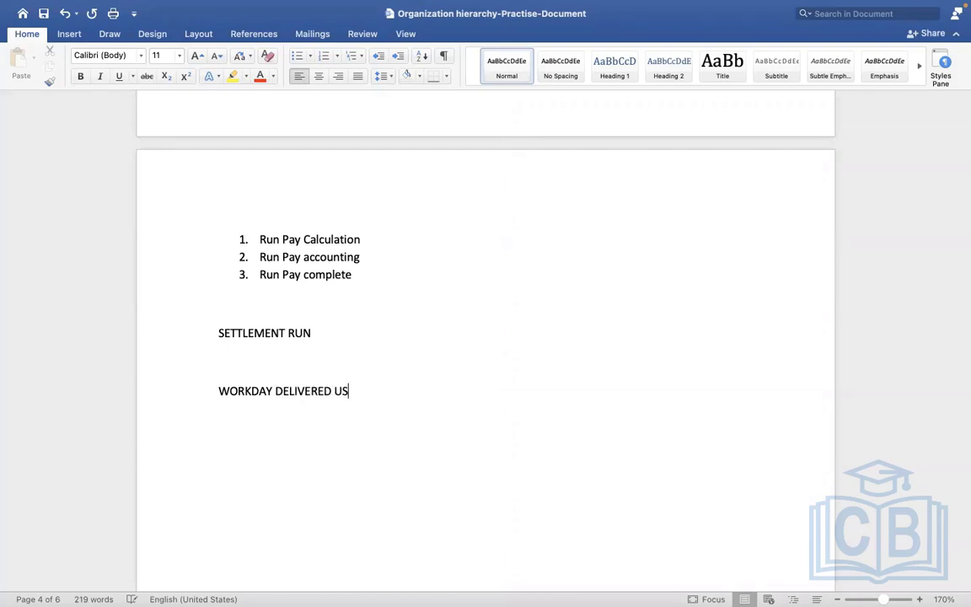
text(ER BASED SEC)
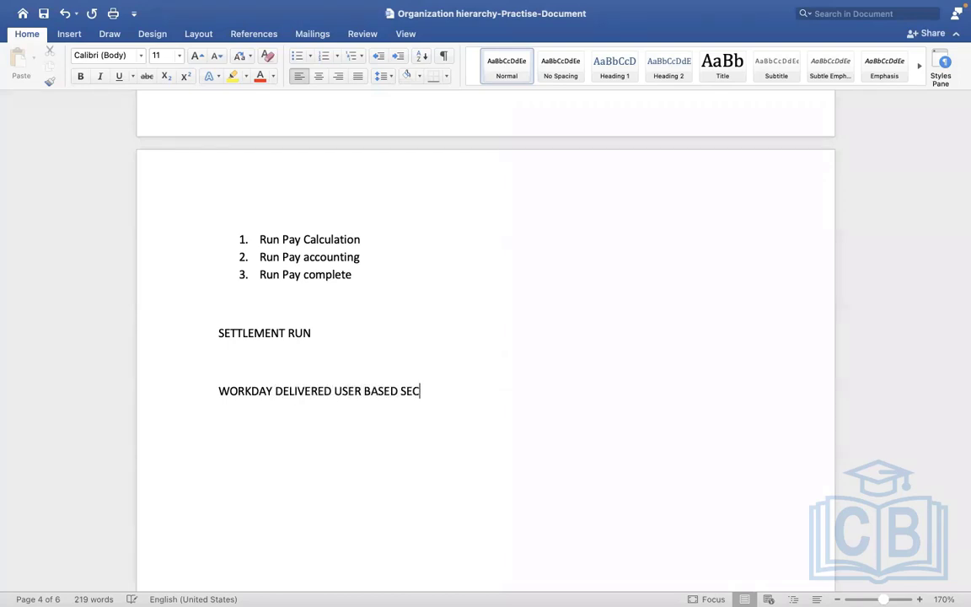
text(URITY GROUP )
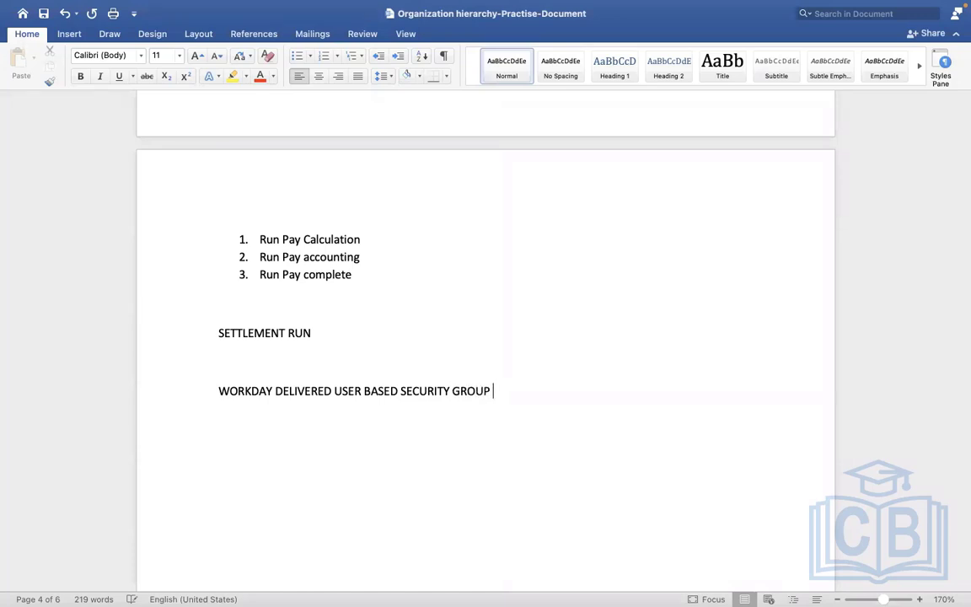
text(“ SETTLEMENT A)
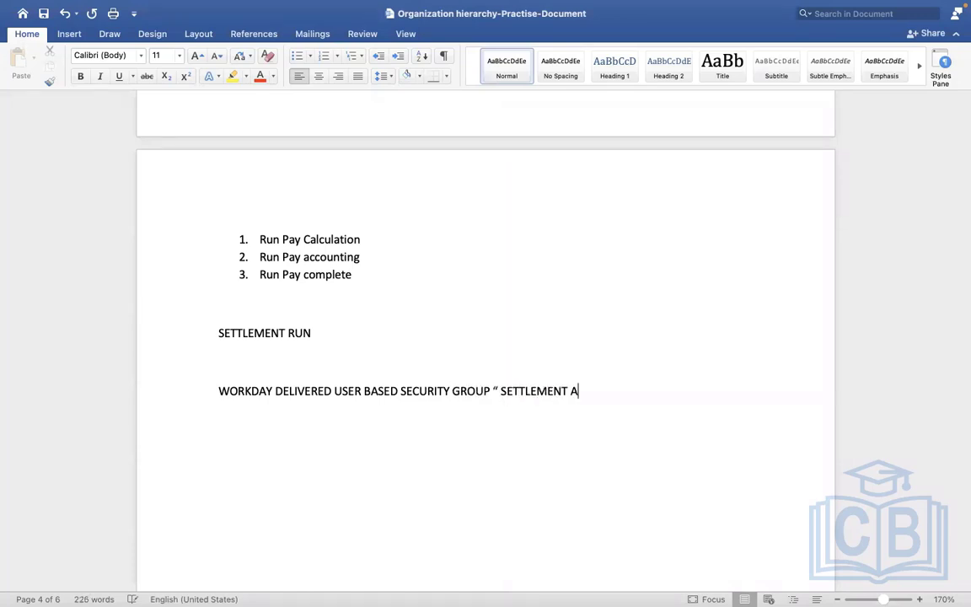
text(DMINISTRATO)
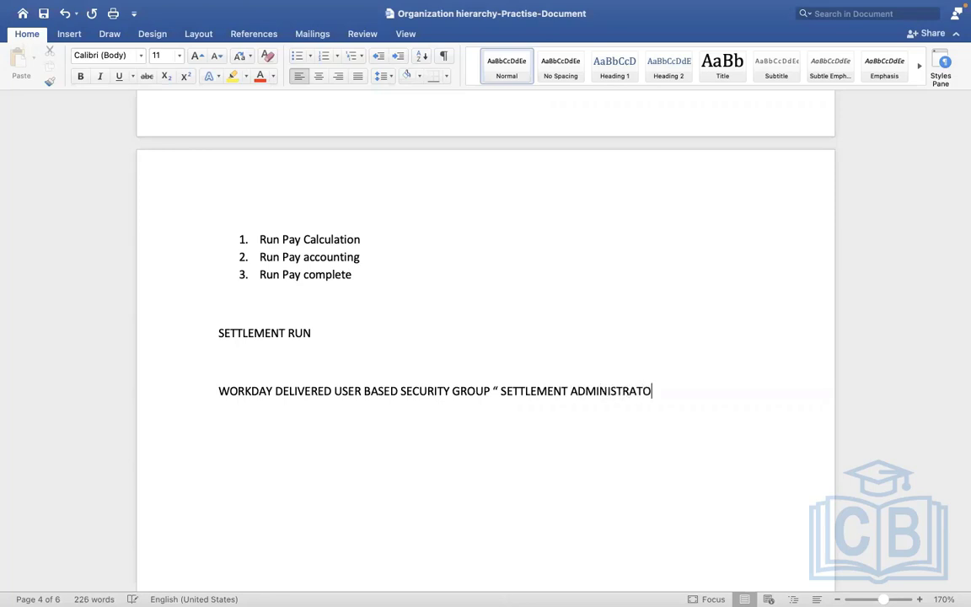
text(R”)
Step: Make the words "SETTLEMENT ADMINISTRATOR" bold in the security group line
drag(671, 383, 518, 384)
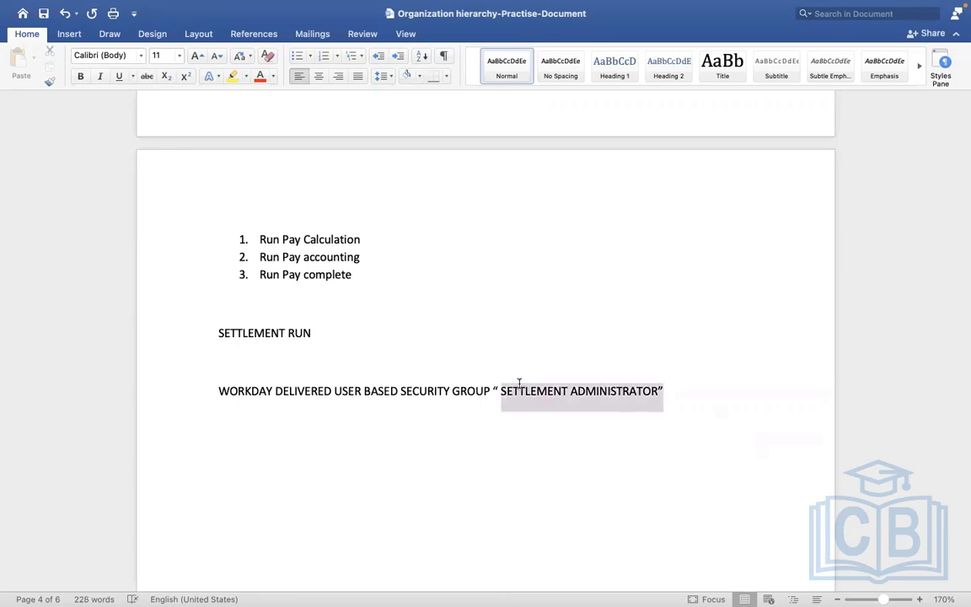
click(80, 76)
click(602, 289)
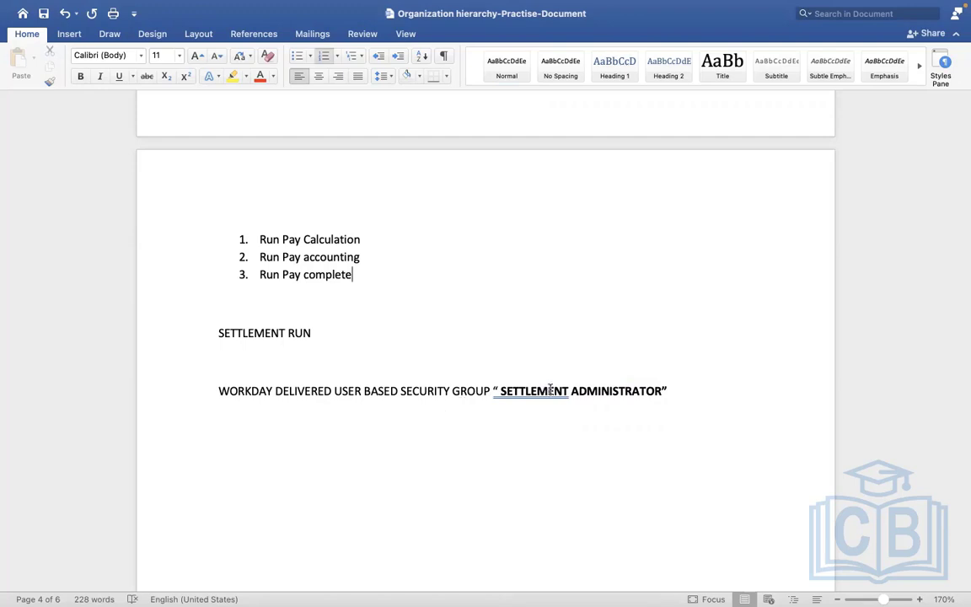
click(596, 391)
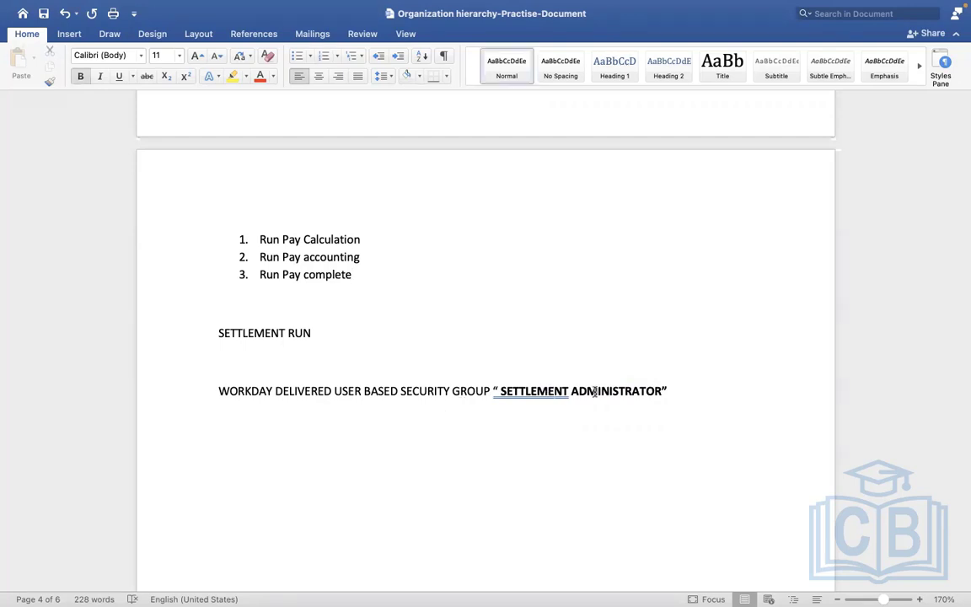
double_click(596, 391)
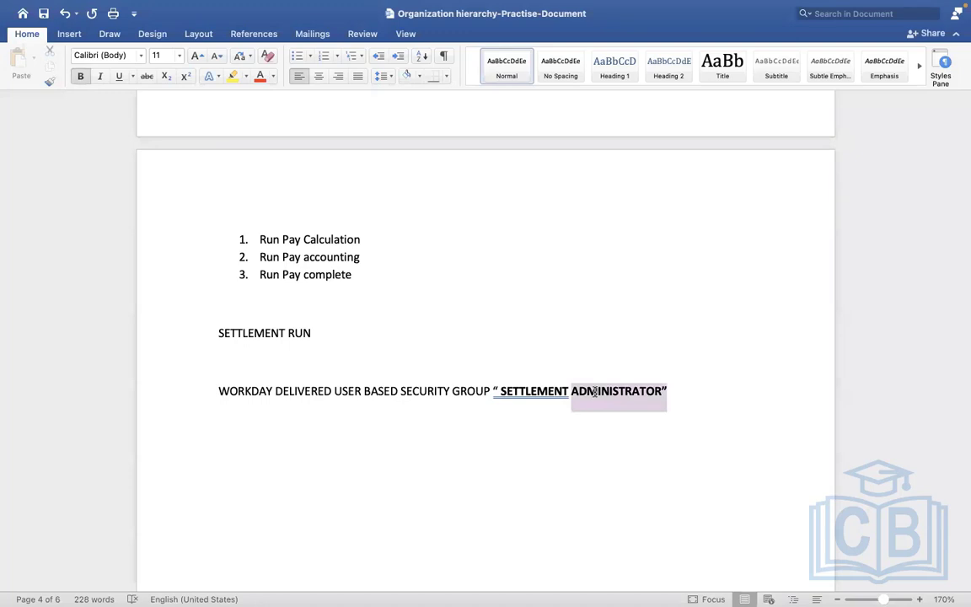
drag(595, 392, 505, 391)
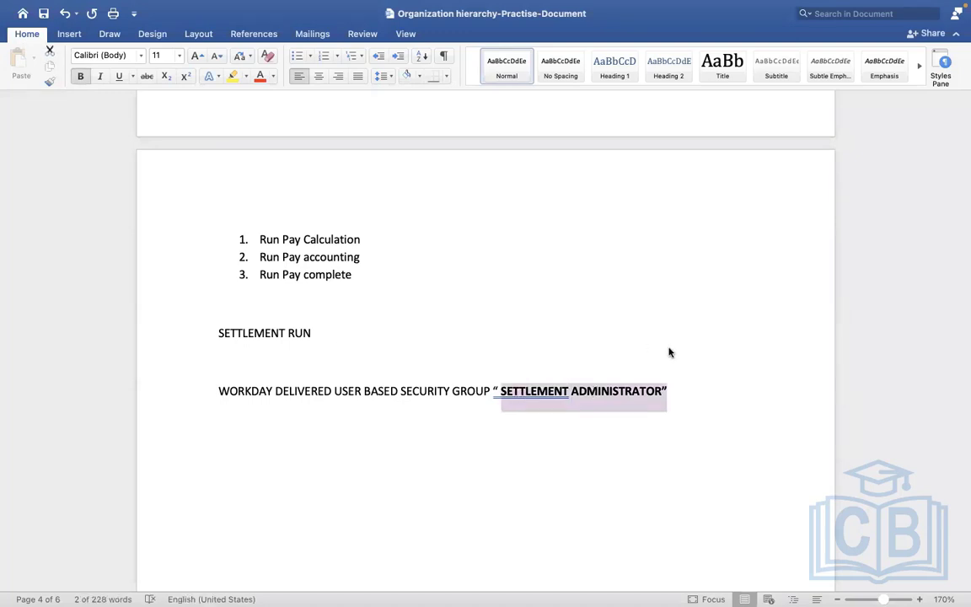
click(673, 398)
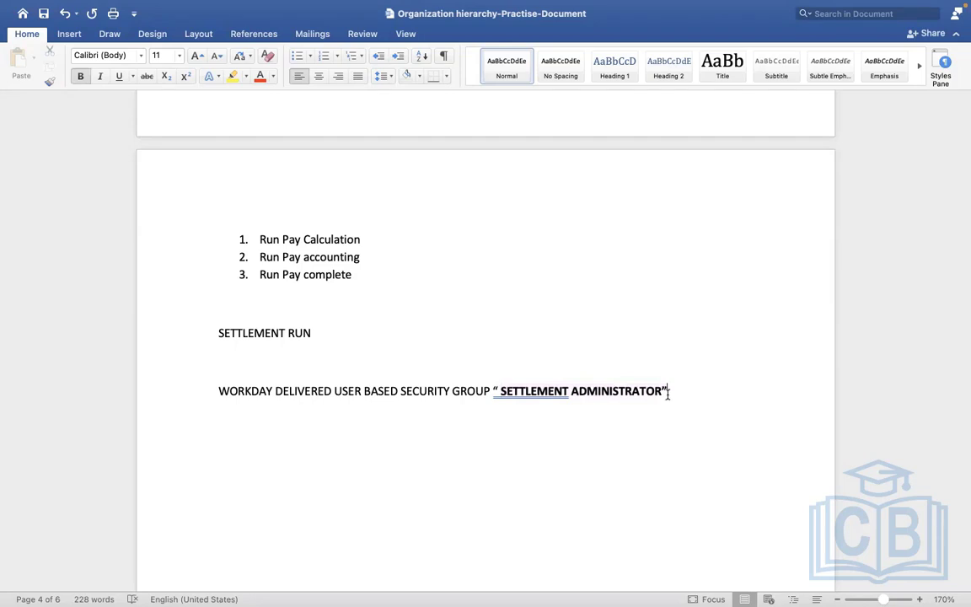
drag(667, 391, 523, 391)
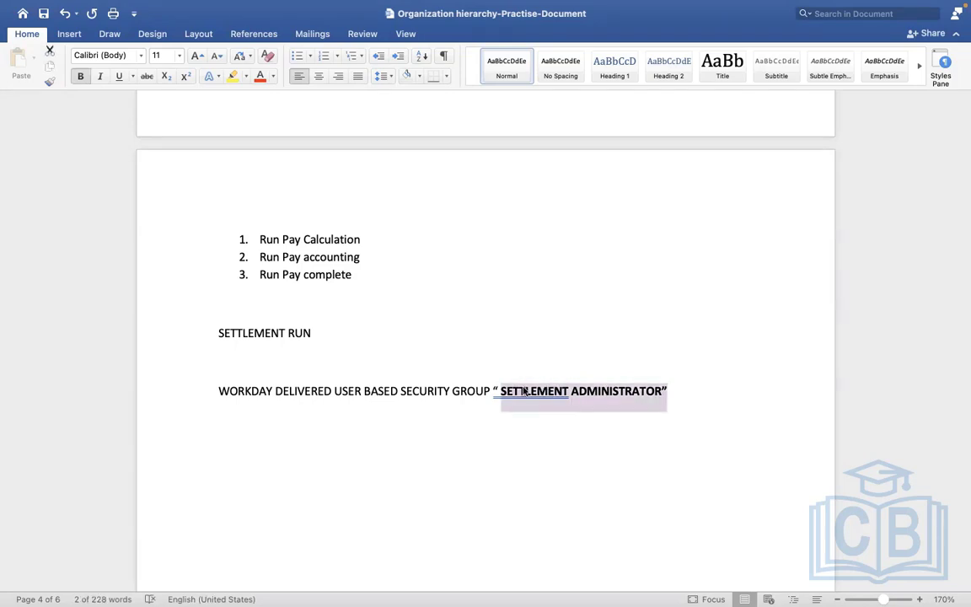
Step: Switch to Workday and open Assign User-Based Groups from the Security Profile actions of the proxied worker
key(ctrl+Right)
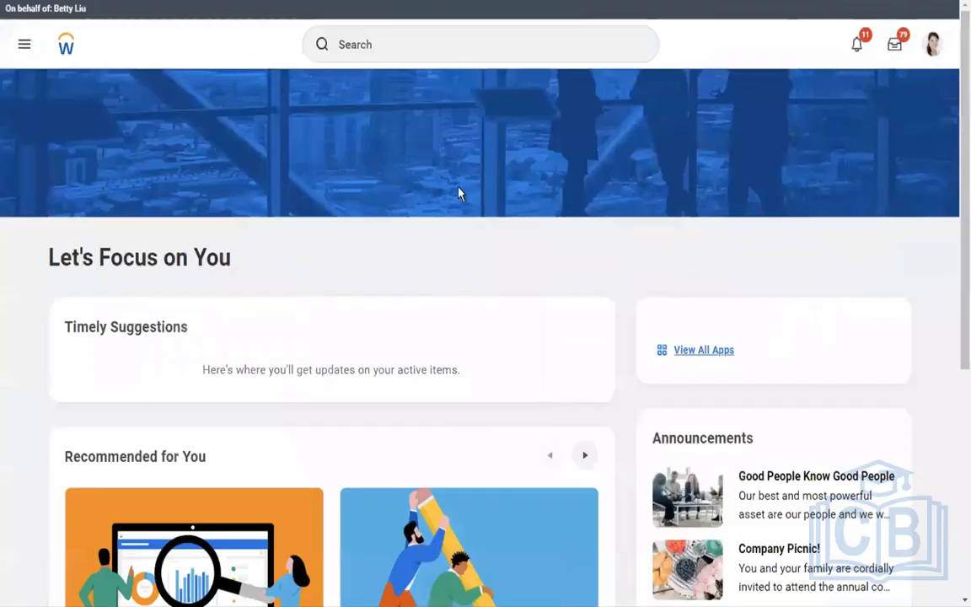
click(135, 506)
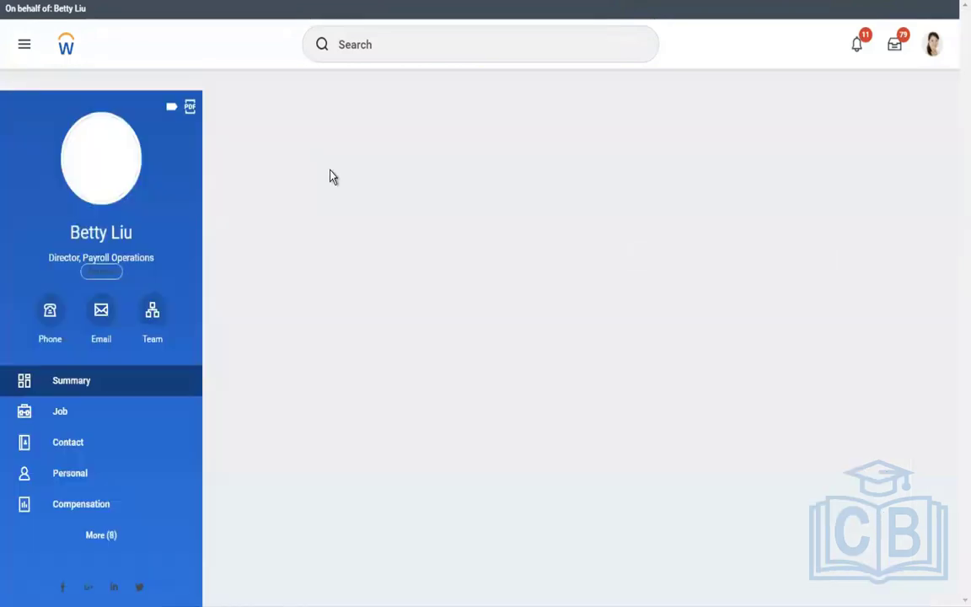
scroll(107, 226, down, 1)
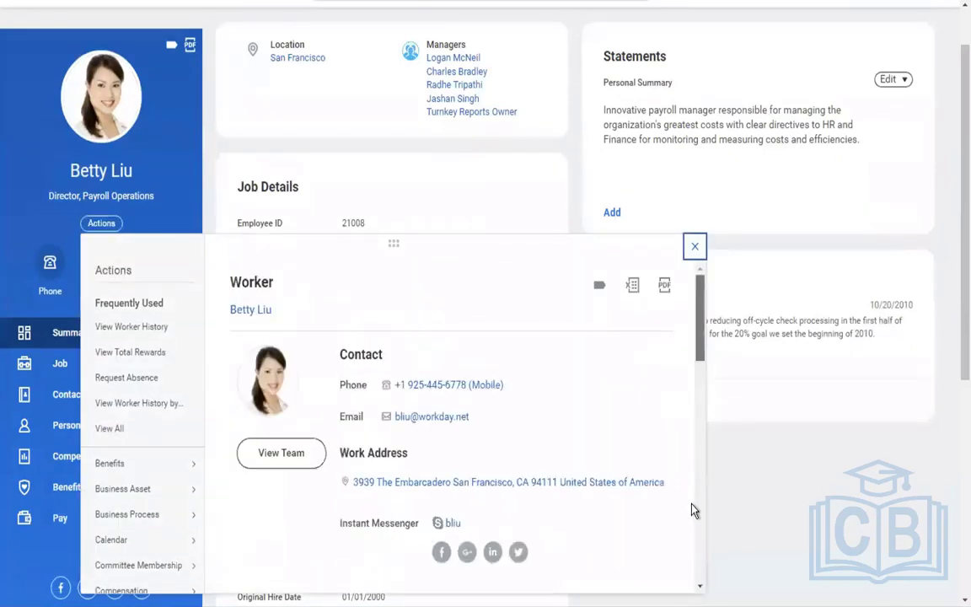
scroll(692, 510, down, 2)
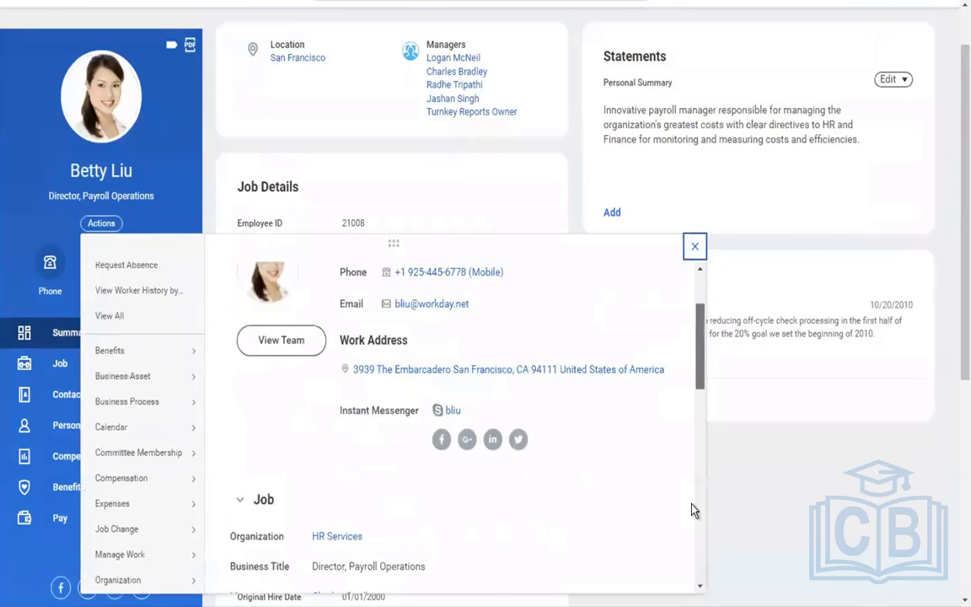
scroll(213, 448, down, 10)
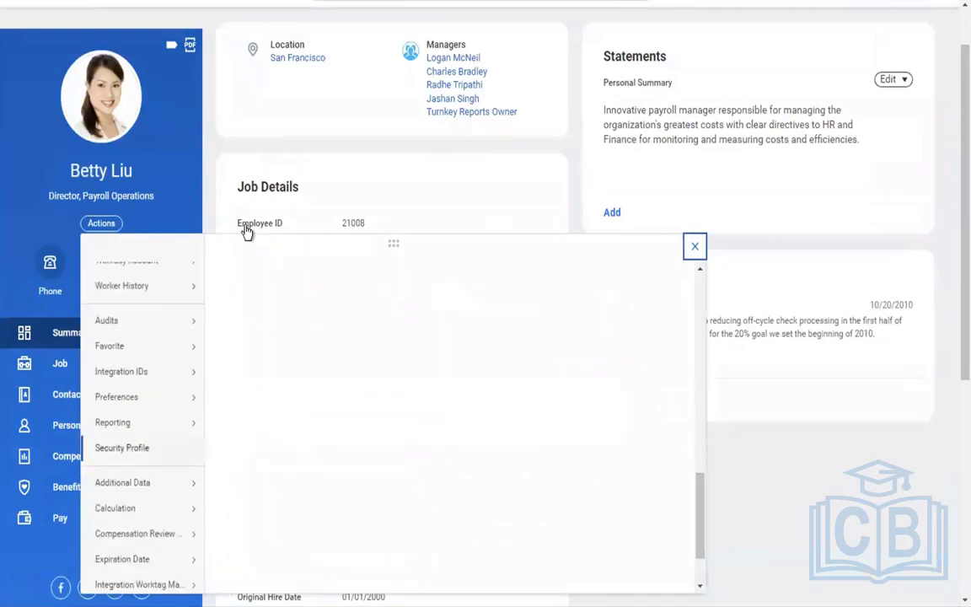
mouse_move(122, 448)
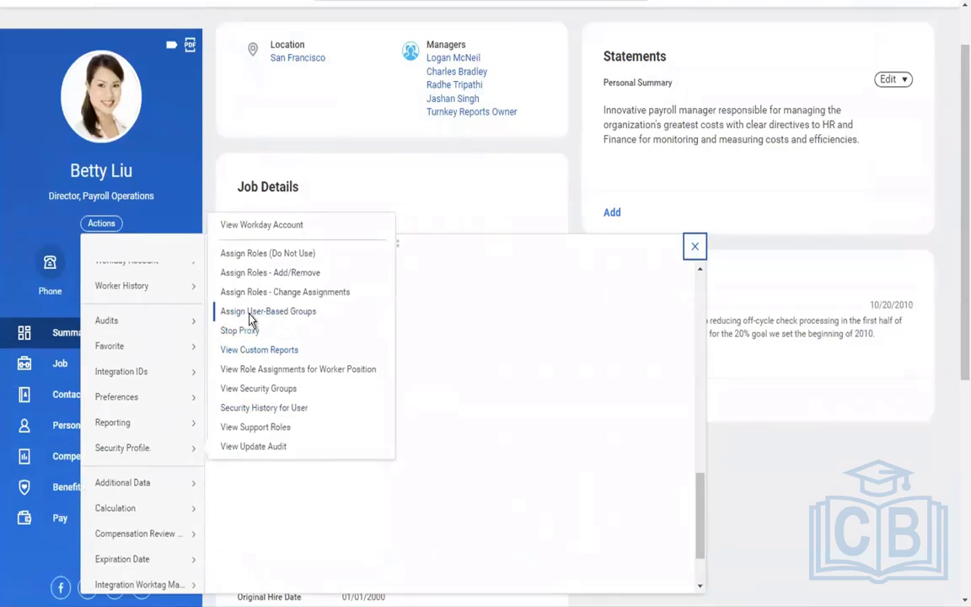
click(251, 314)
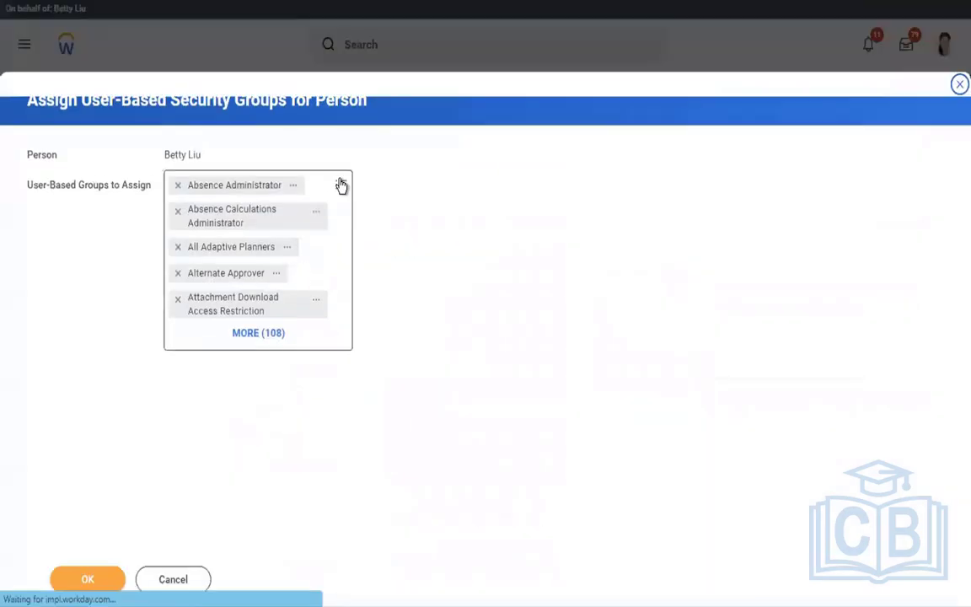
Step: Search the user-based groups to assign for SETTLEMENT and view the details of the Settlement Administrator group
click(341, 184)
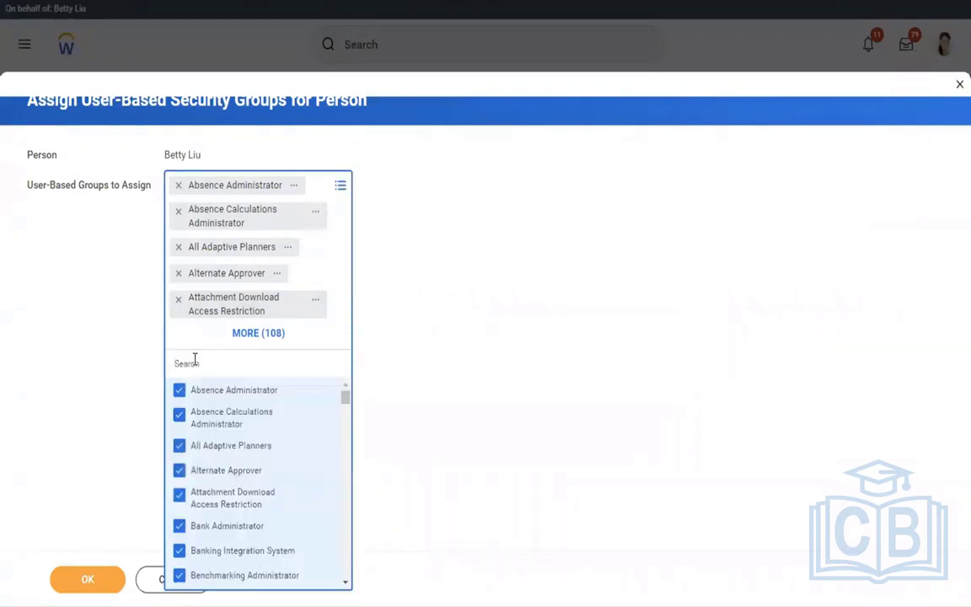
text(SETTLEMENT)
key(Return)
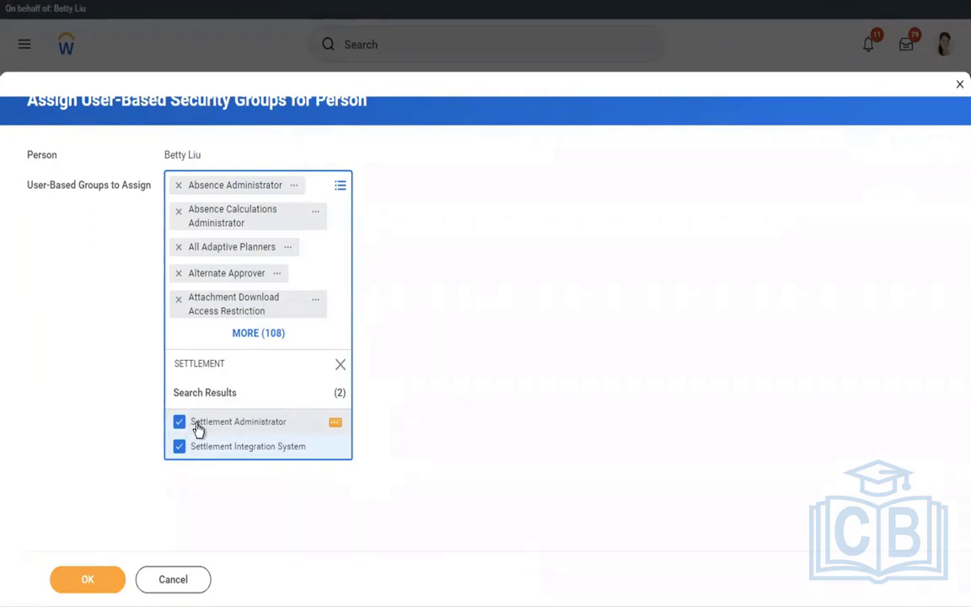
click(334, 424)
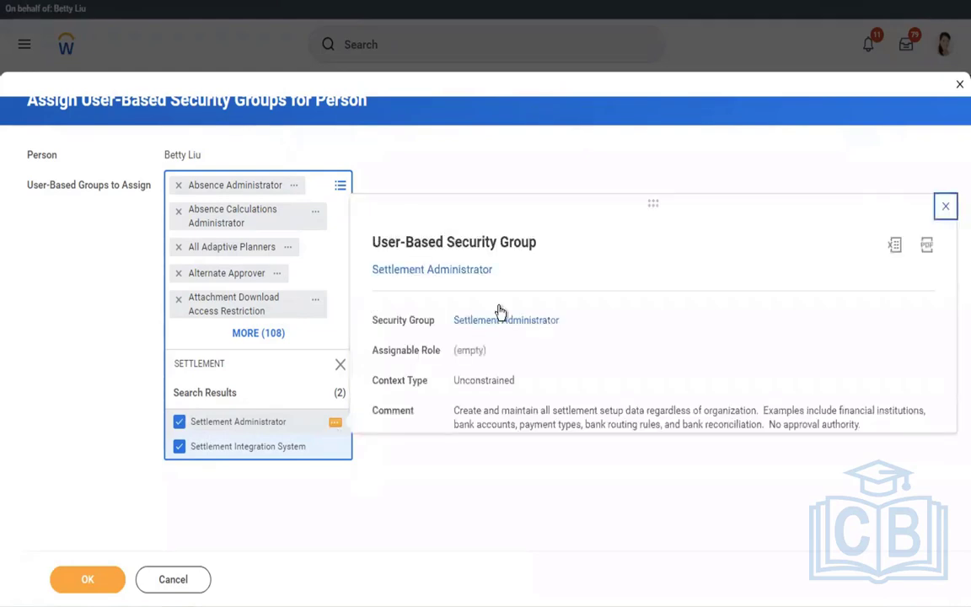
drag(546, 247, 372, 242)
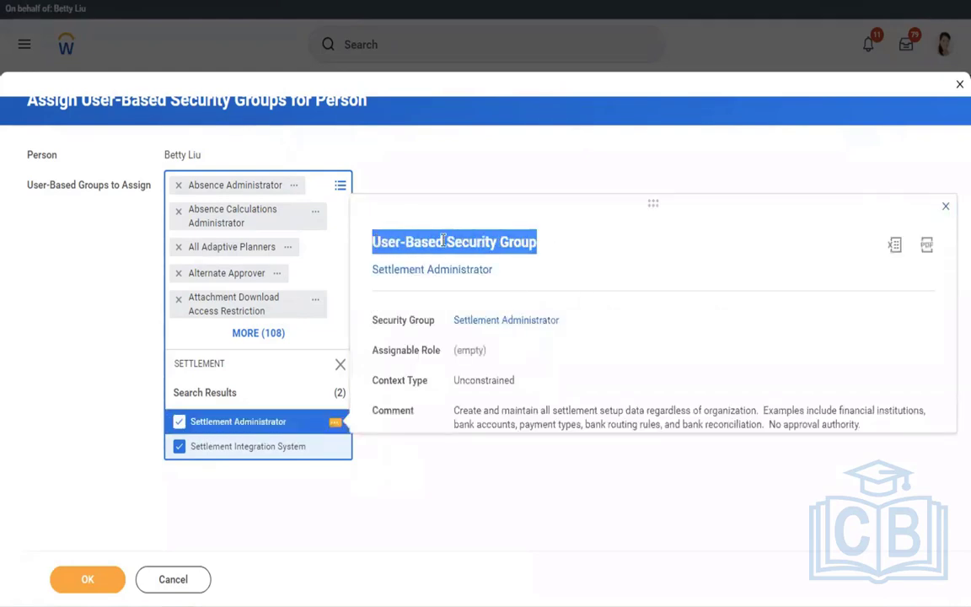
click(681, 352)
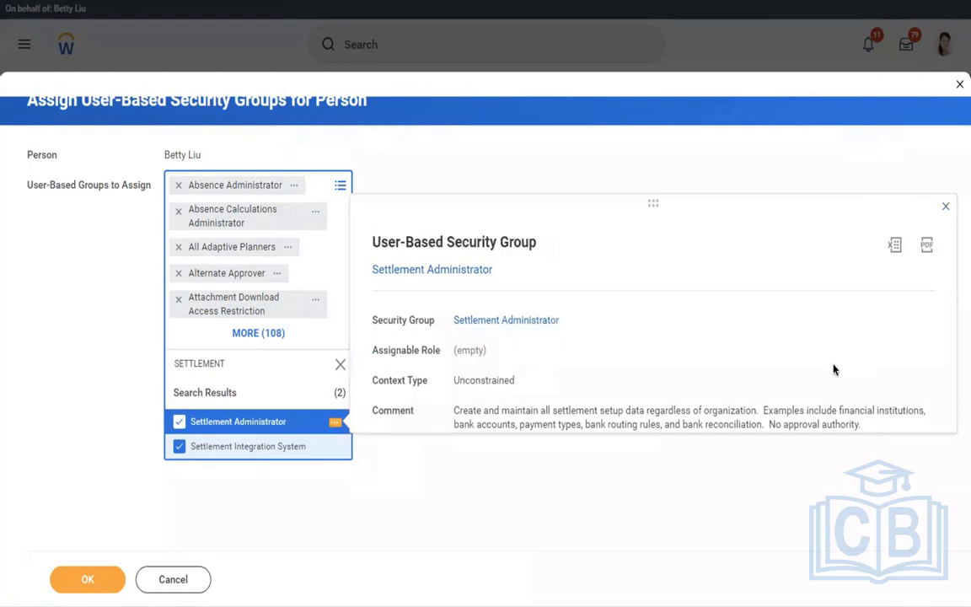
Step: Review the comment describing the Settlement Administrator group and leave the group assignment without saving
drag(461, 410, 751, 369)
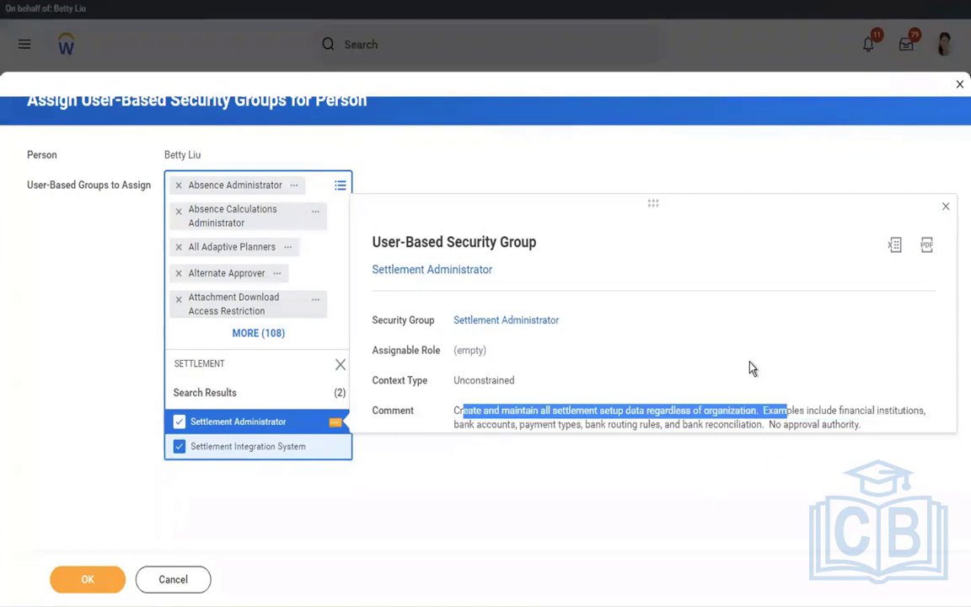
click(751, 368)
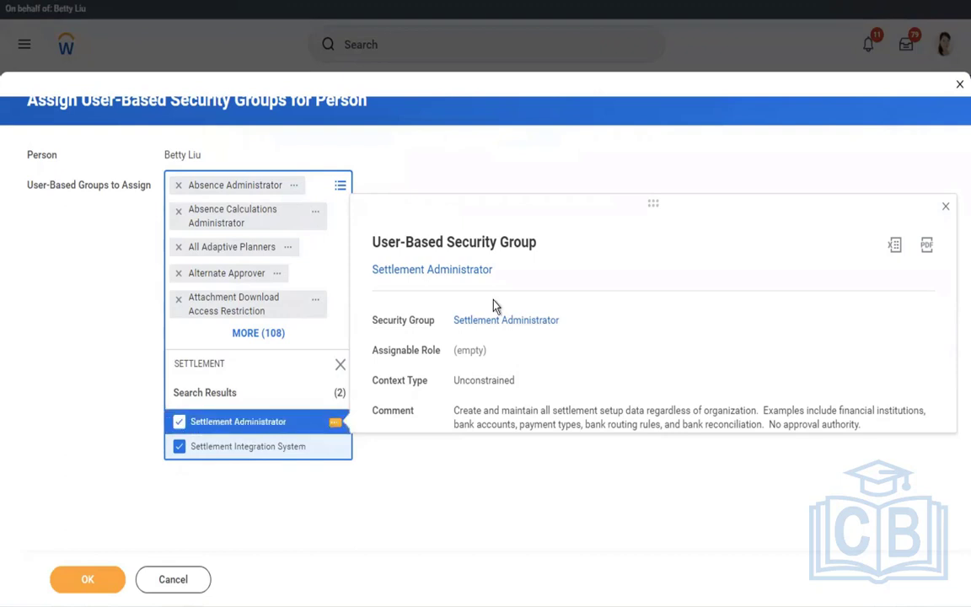
click(206, 582)
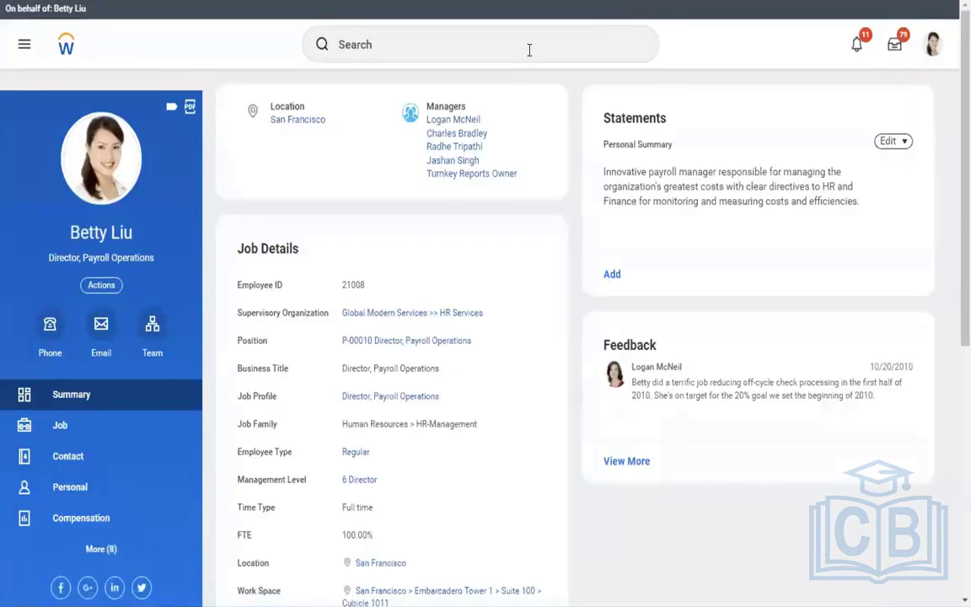
Step: Search for the Create Settlement Run task and open it
click(529, 49)
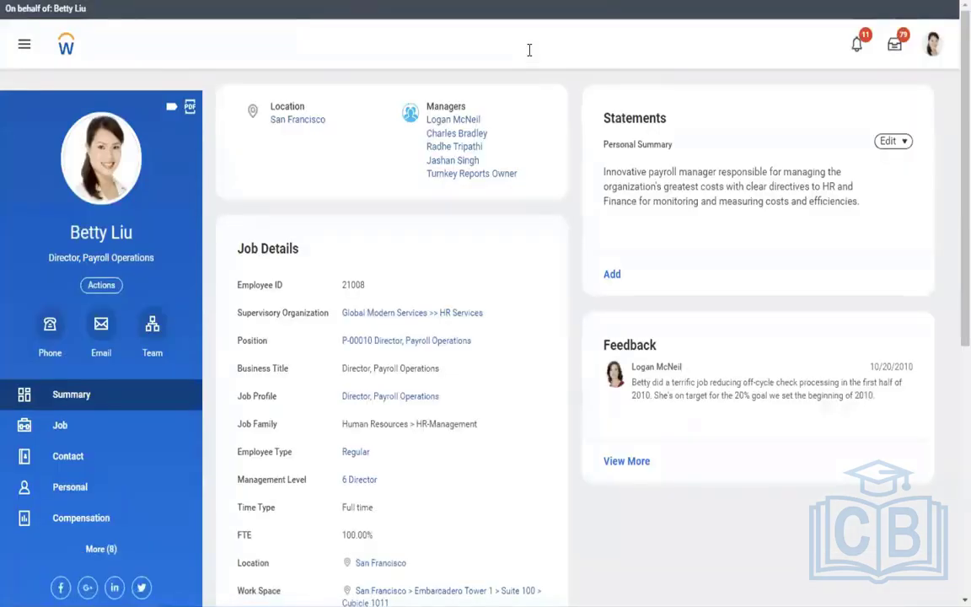
text(CREATE SETT RUN)
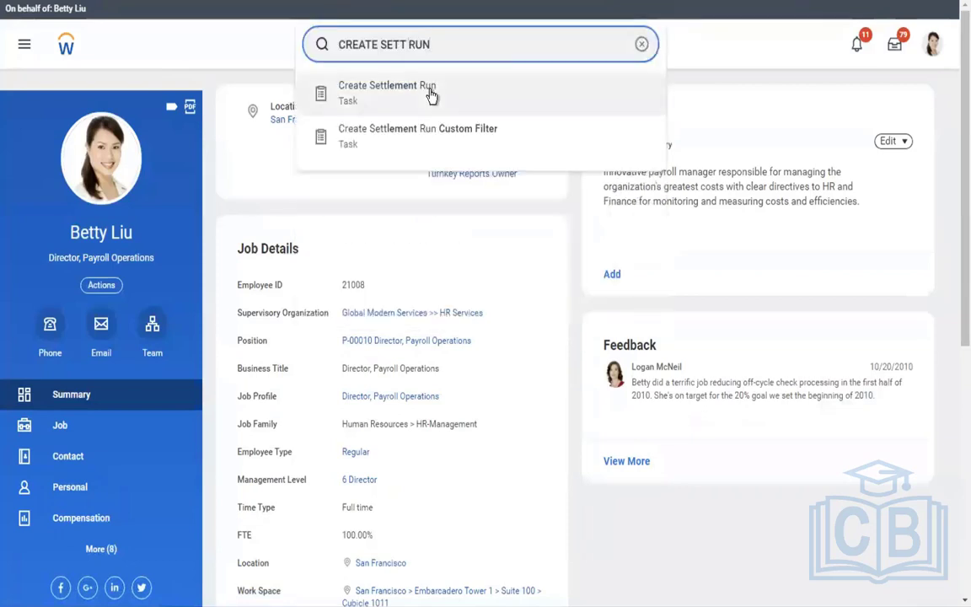
click(421, 99)
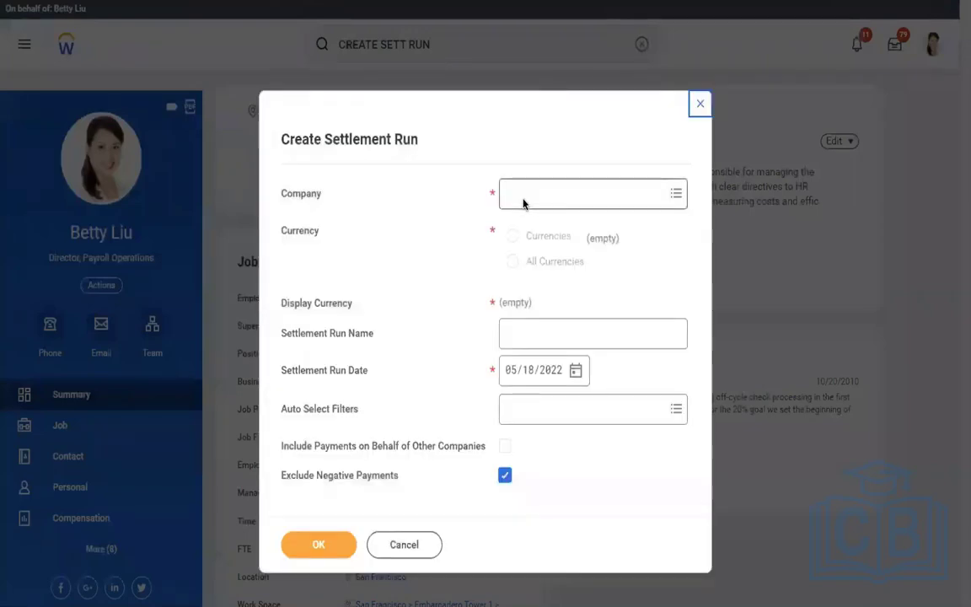
Step: Set the settlement run's company to Global Modern Services, Inc. (USA) and check the currency in its organization details
click(522, 203)
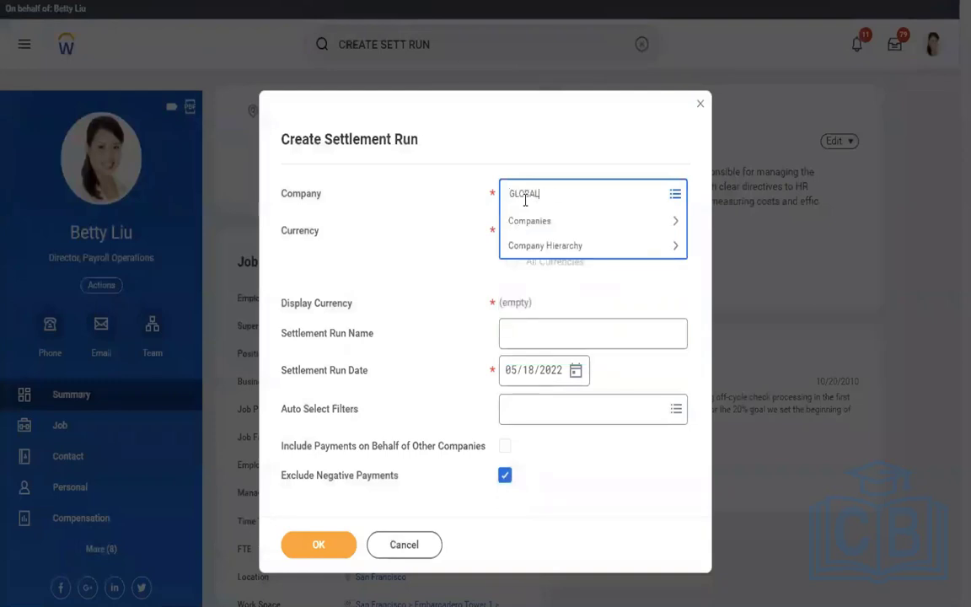
text(GLOBAL MODE USA)
key(Return)
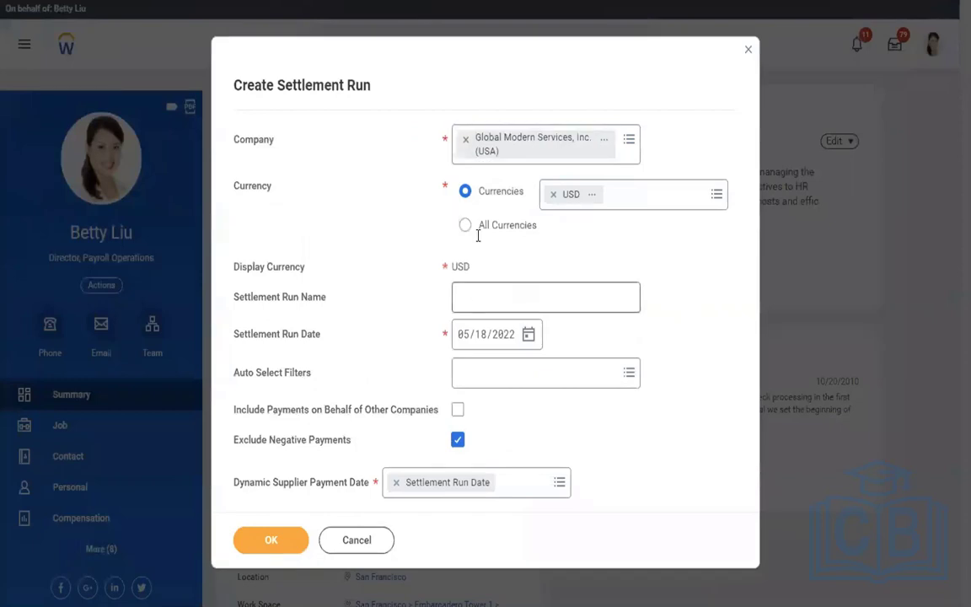
click(605, 143)
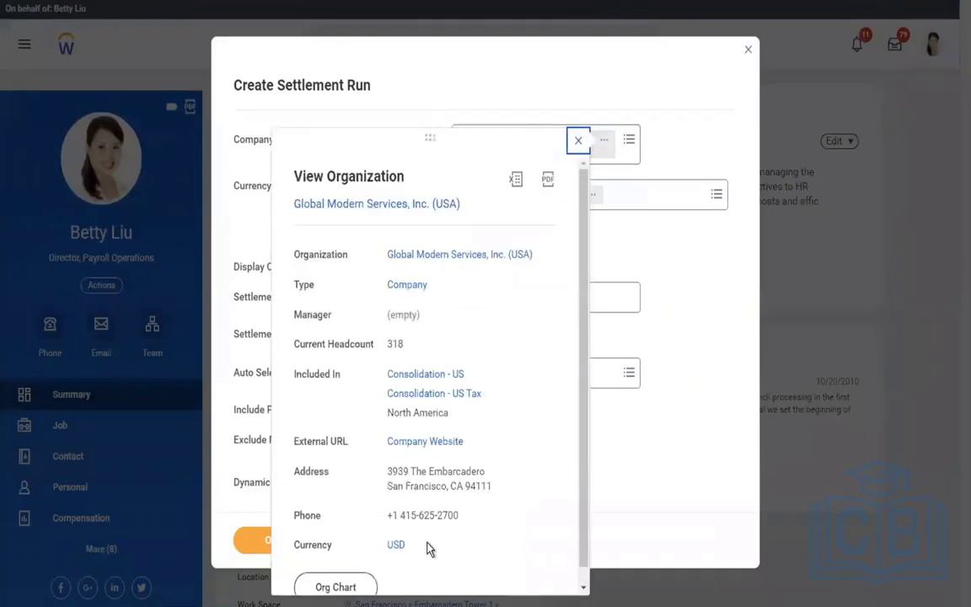
drag(426, 548, 384, 546)
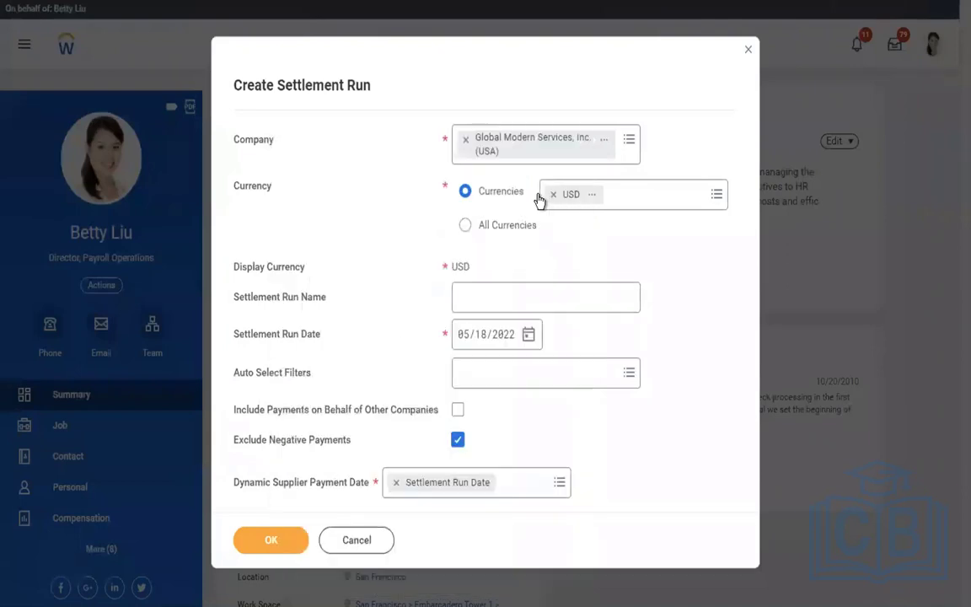
Step: Name the settlement run "AMD - Semi Monthly Settlement Run for Corporates."
click(480, 299)
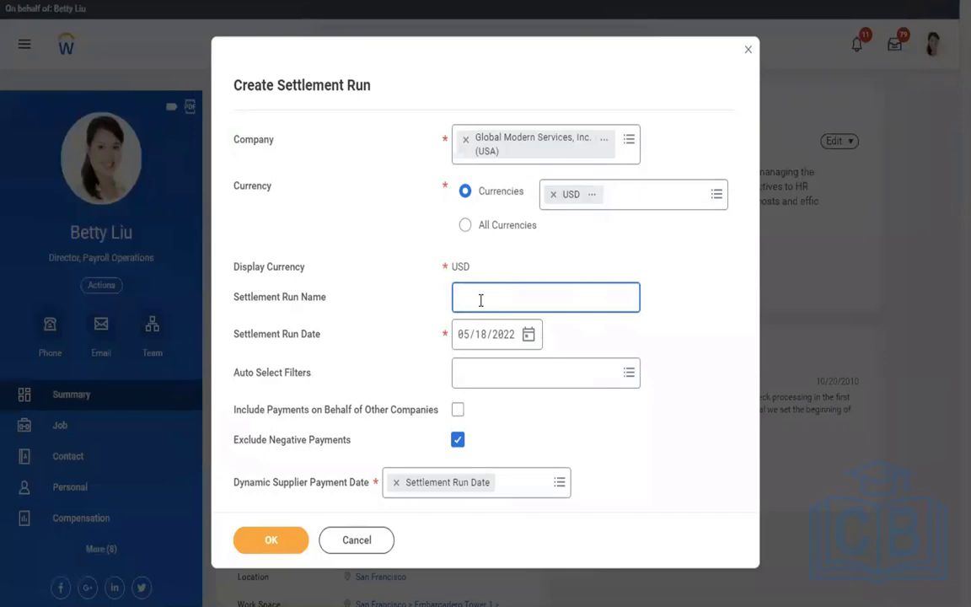
text(AMD Semi Monthly Settlement )
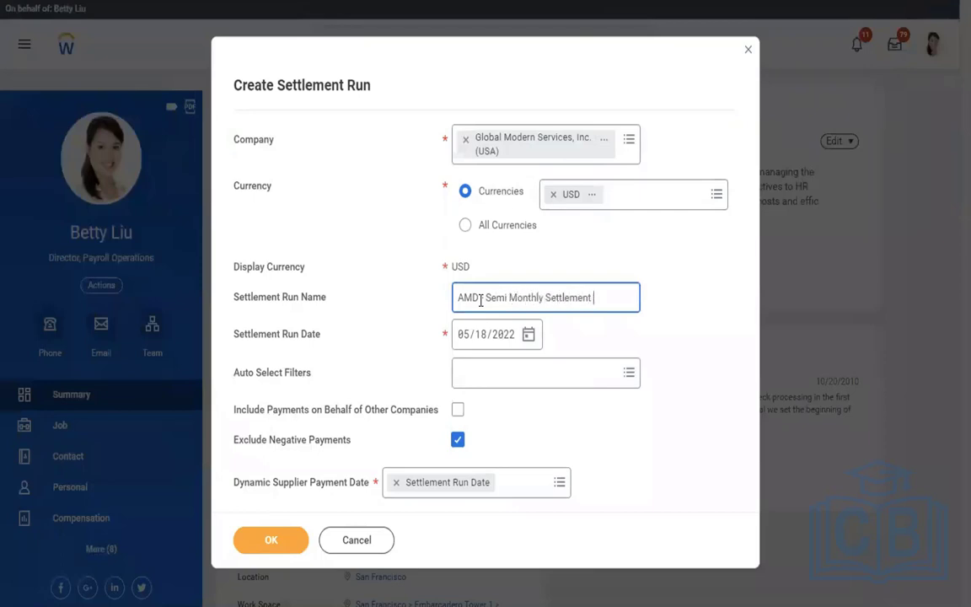
text(Run for Corporates.)
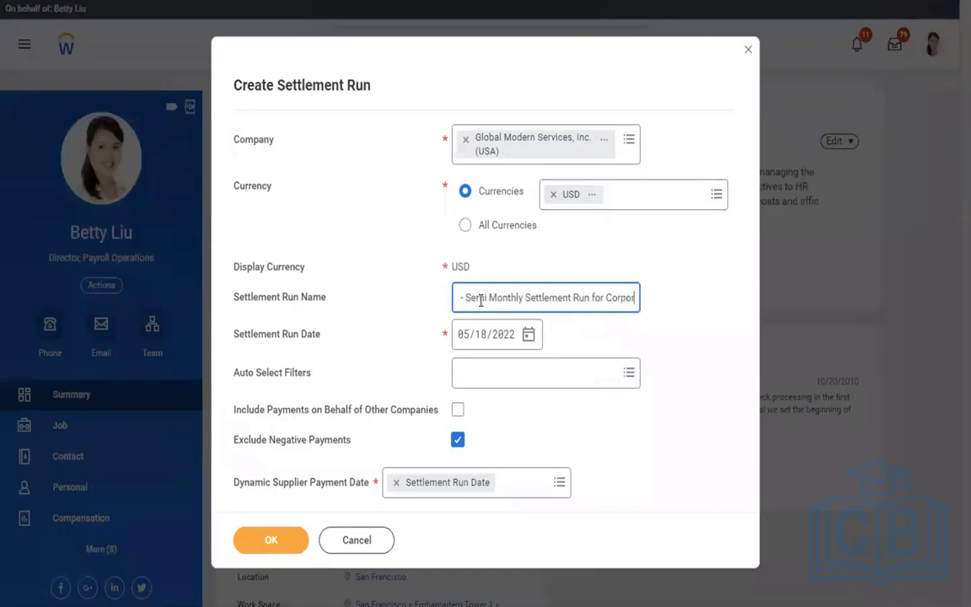
click(761, 292)
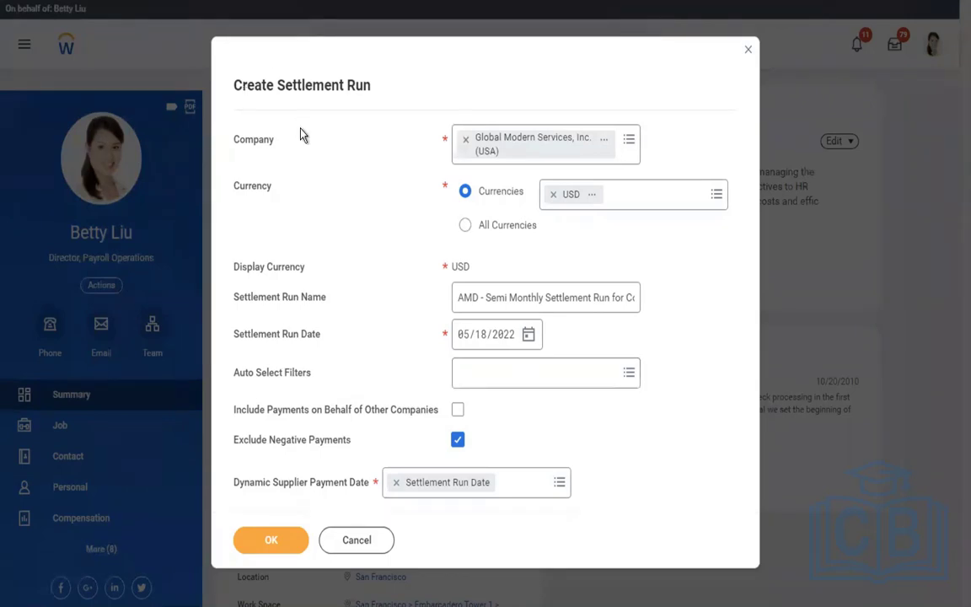
Step: Add the system filter All Available Pay Groups to the auto select filters and submit the settlement run
click(521, 376)
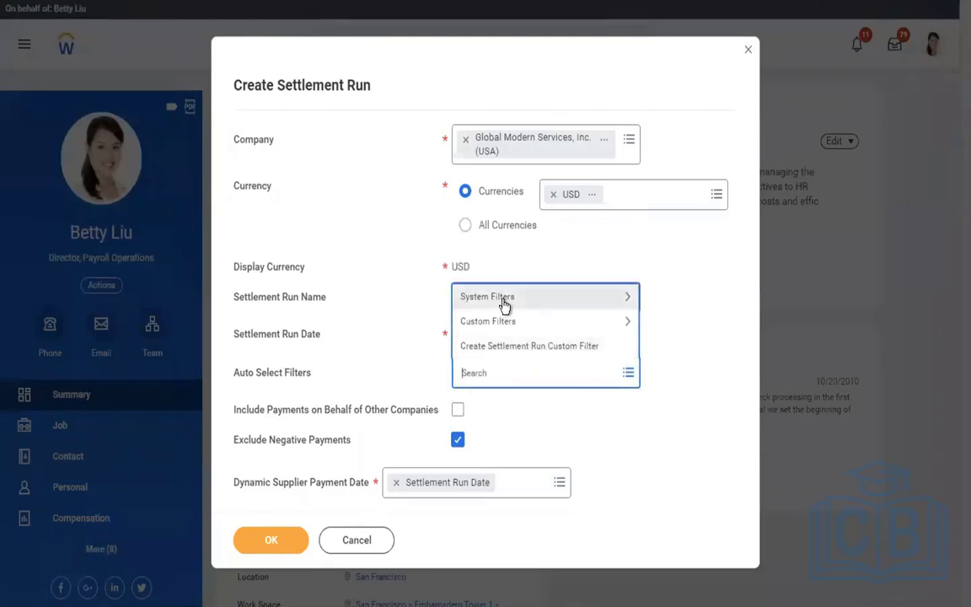
click(503, 304)
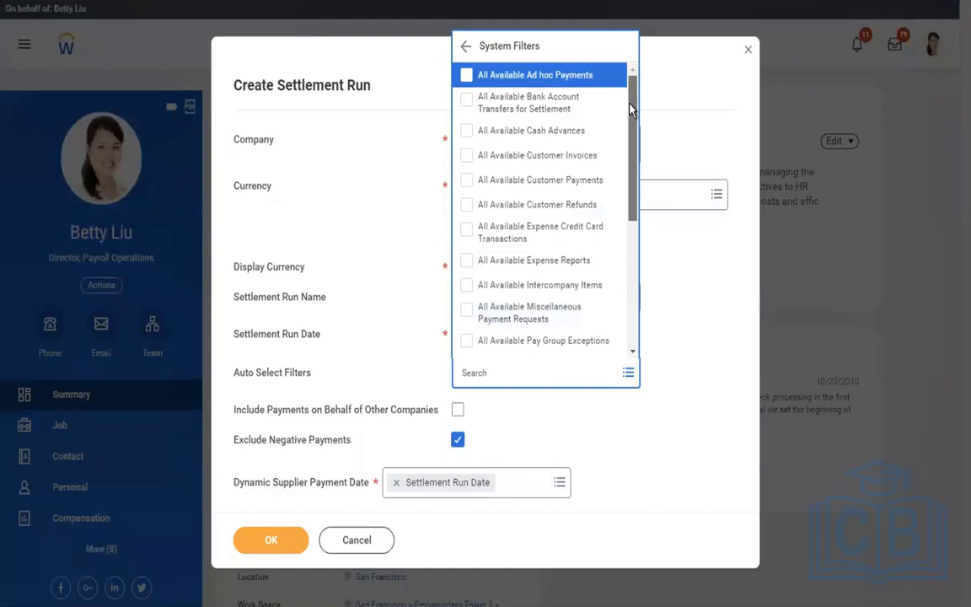
scroll(628, 110, down, 2)
scroll(628, 141, down, 2)
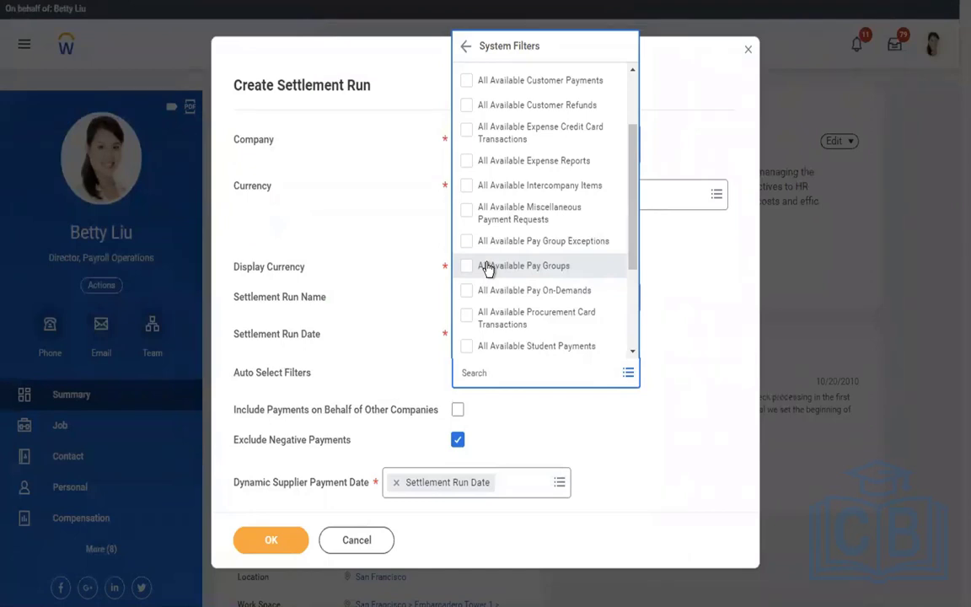
click(488, 267)
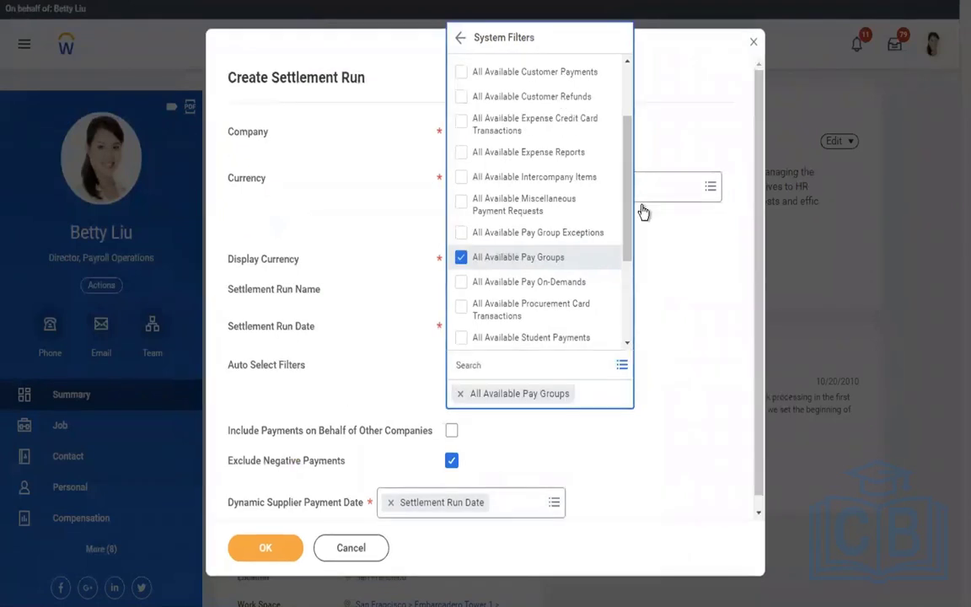
click(260, 421)
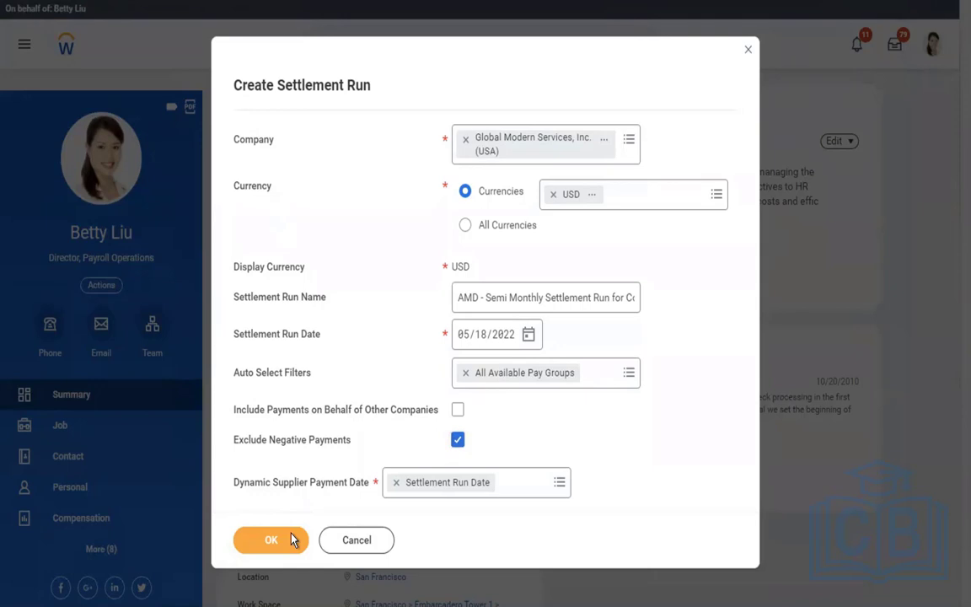
click(271, 540)
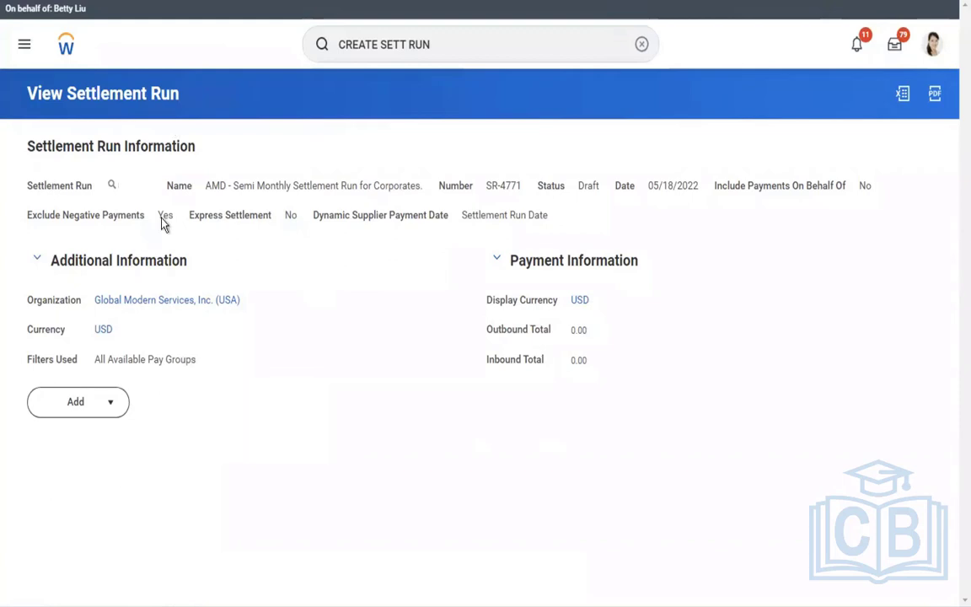
Step: View the details and related actions of the new settlement run
mouse_move(124, 187)
click(124, 186)
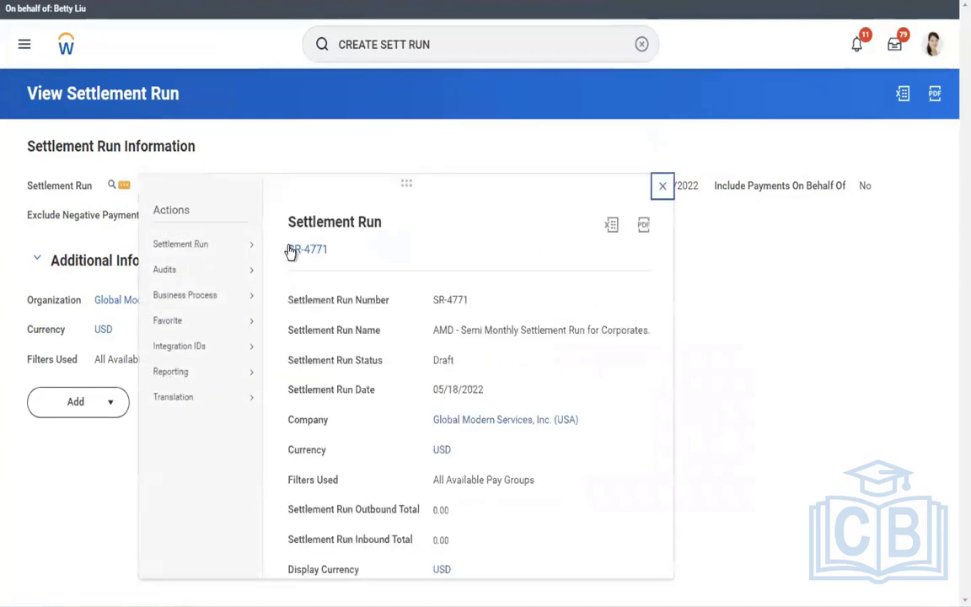
mouse_move(199, 243)
Step: Start adding Pay Groups to the settlement run and bring up its search criteria
click(116, 405)
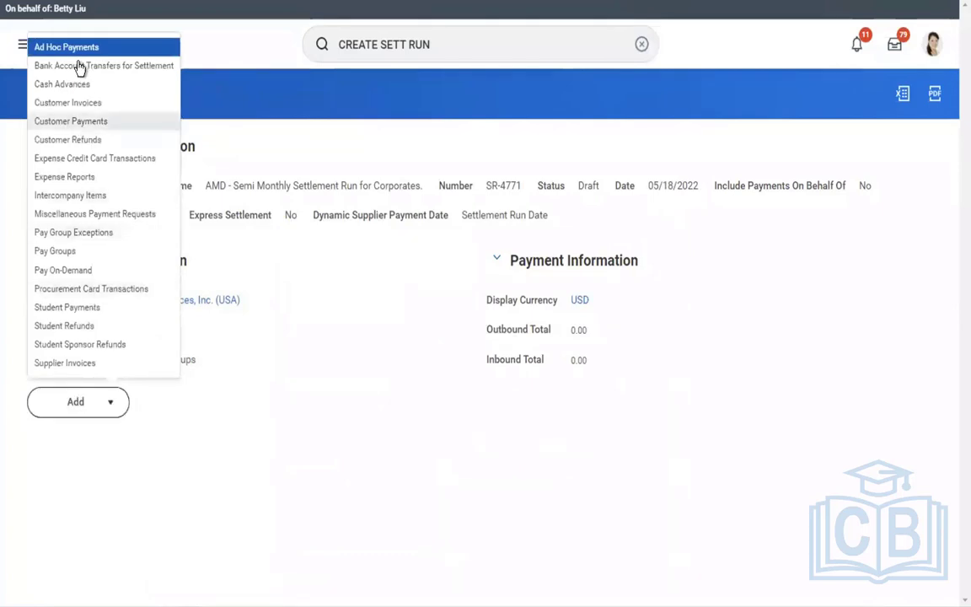
click(57, 250)
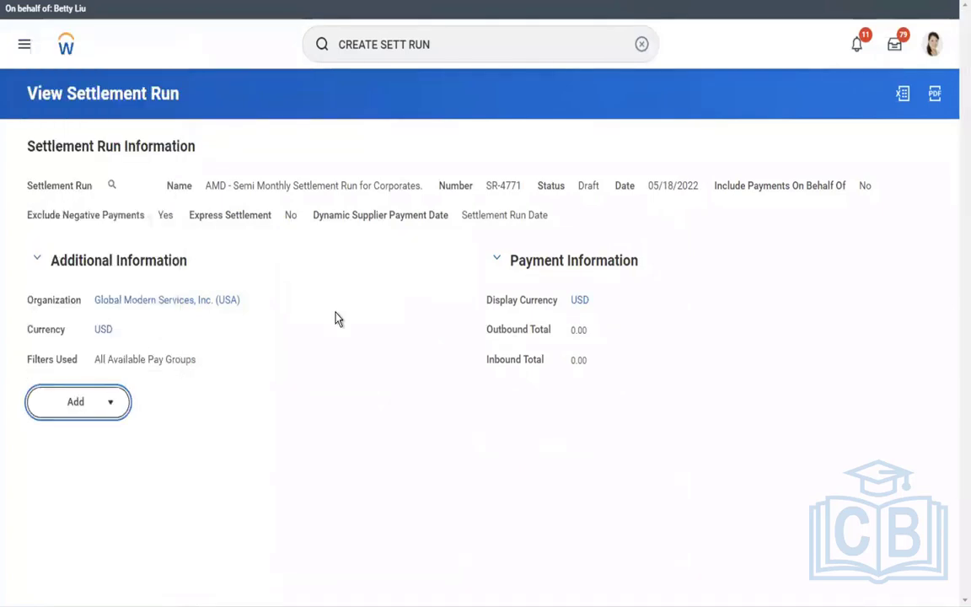
scroll(335, 319, down, 3)
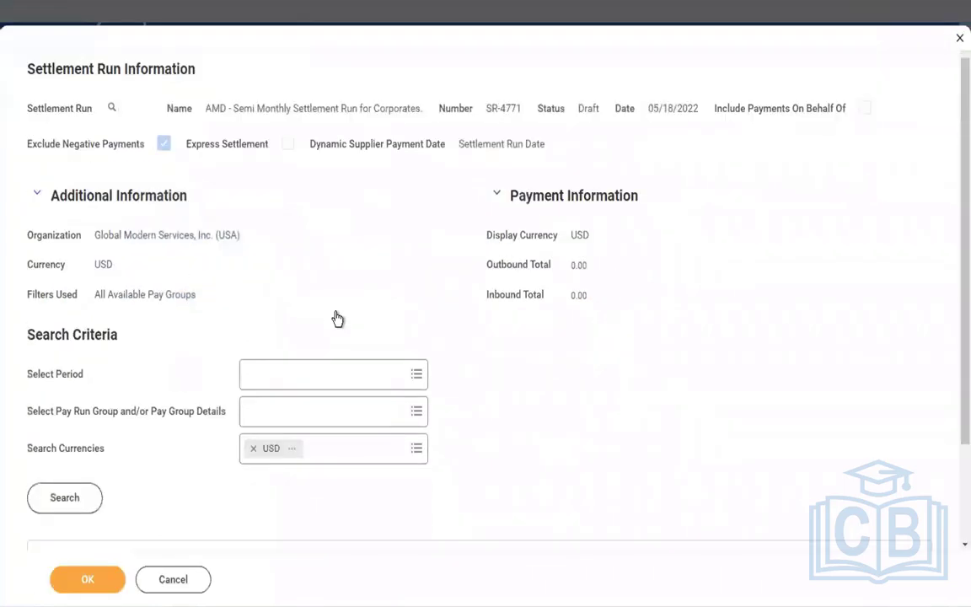
scroll(336, 318, down, 1)
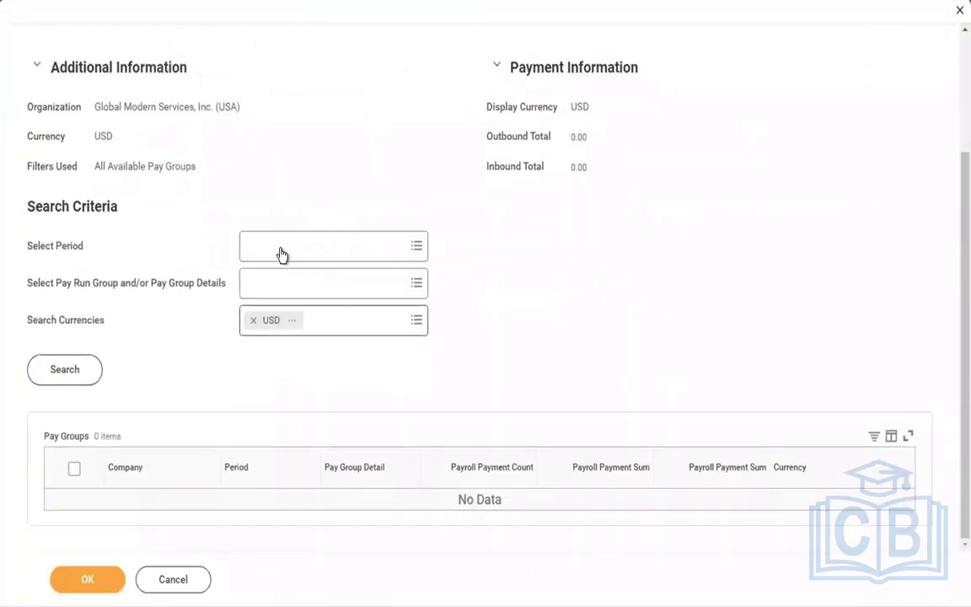
Step: Select the period 01/01/2019 - 01/15/2019 (Semi-monthly) and look for selectable pay run groups or pay group details
click(282, 250)
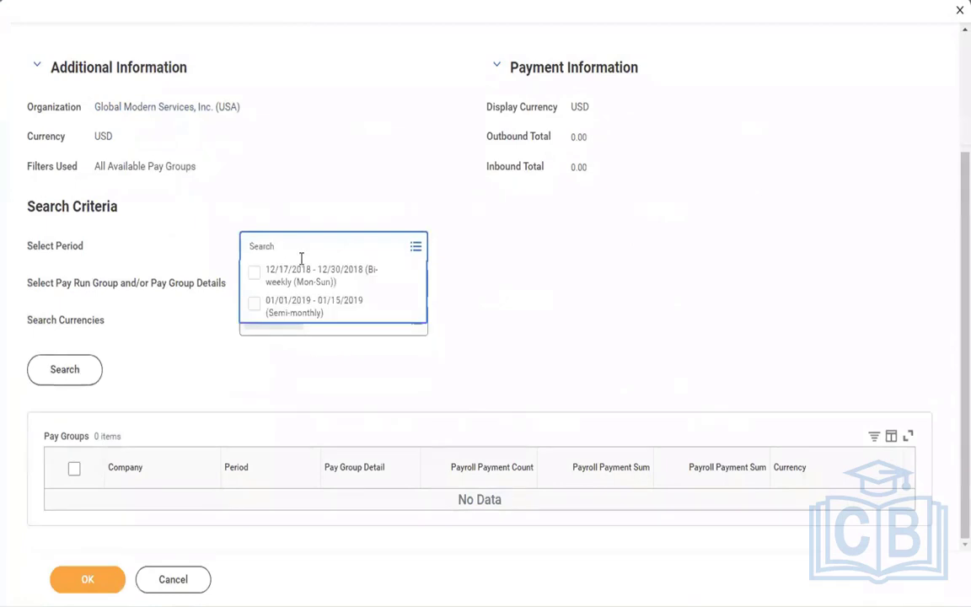
click(294, 314)
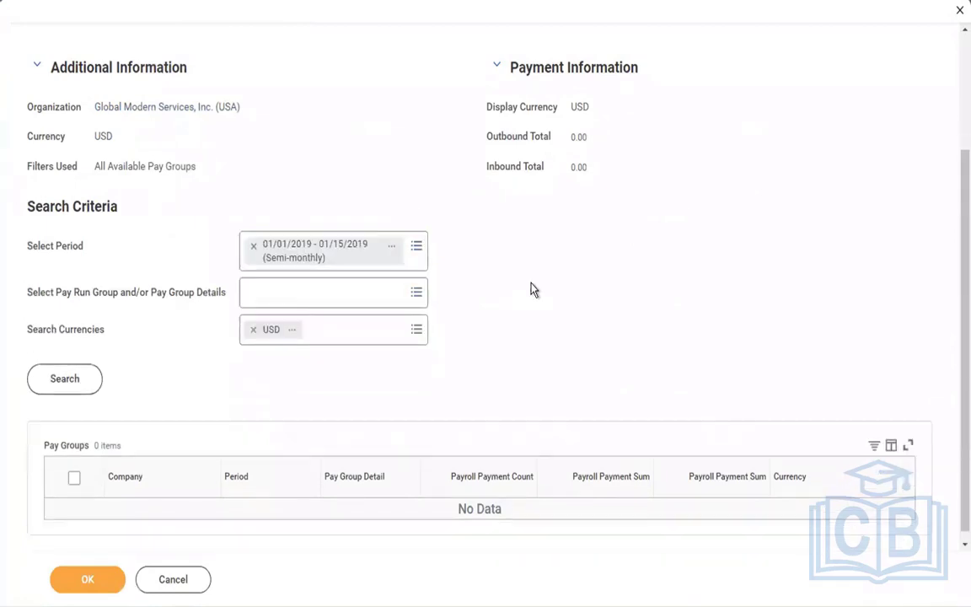
click(297, 296)
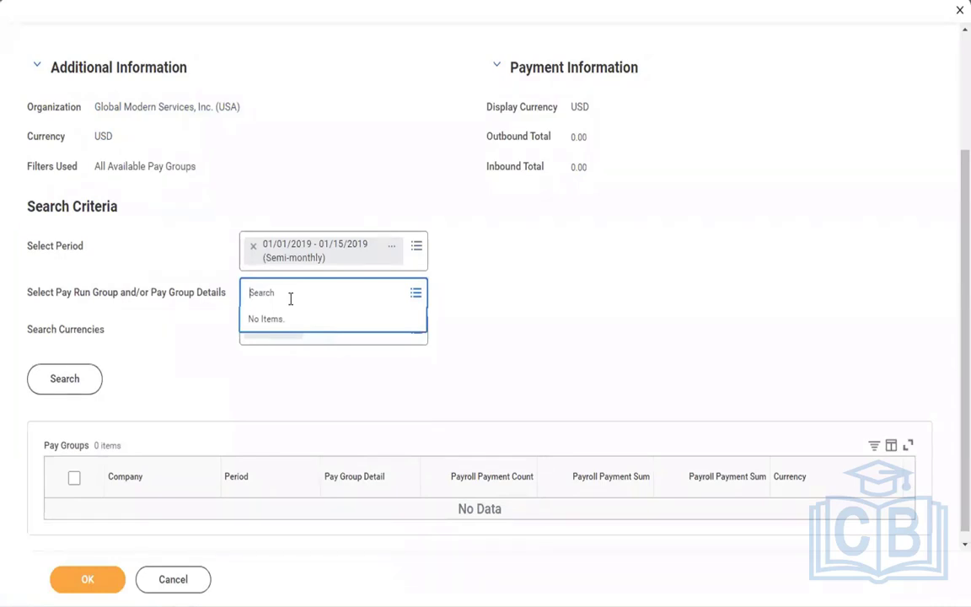
Step: Replace the period with 12/17/2018 - 12/30/2018 (Bi-weekly (Mon-Sun)) and check the pay run group choices for it
click(254, 250)
click(293, 247)
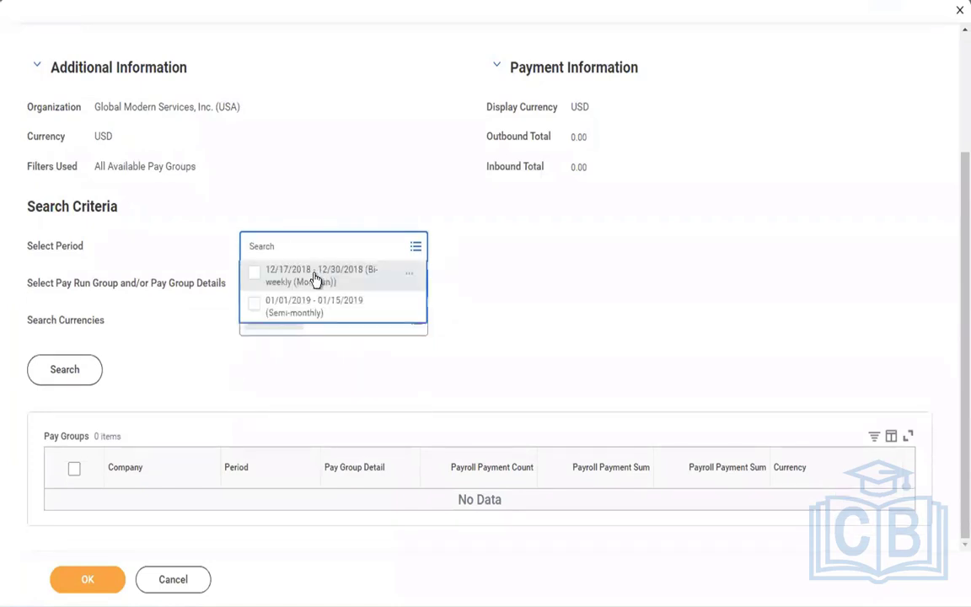
click(304, 282)
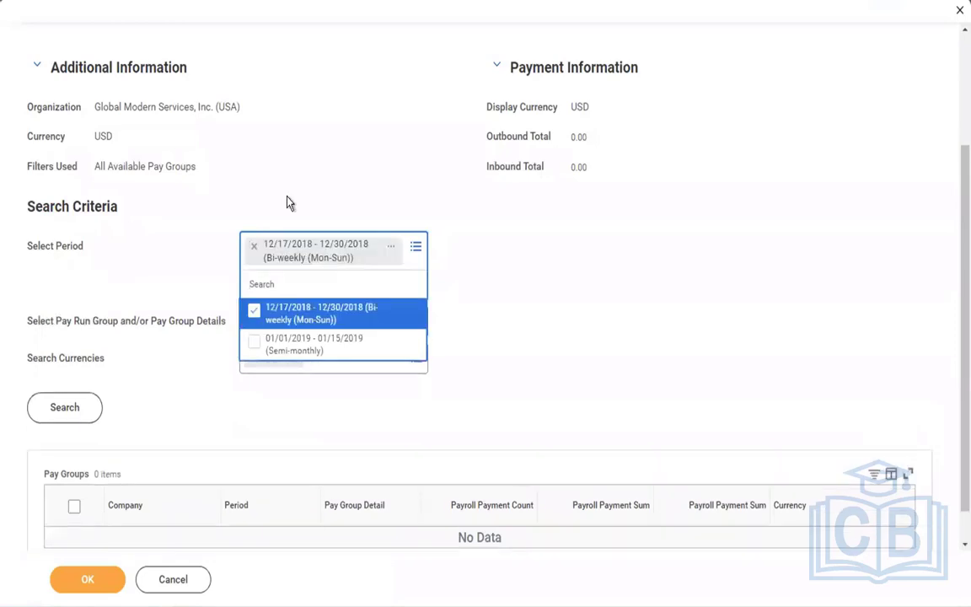
click(305, 286)
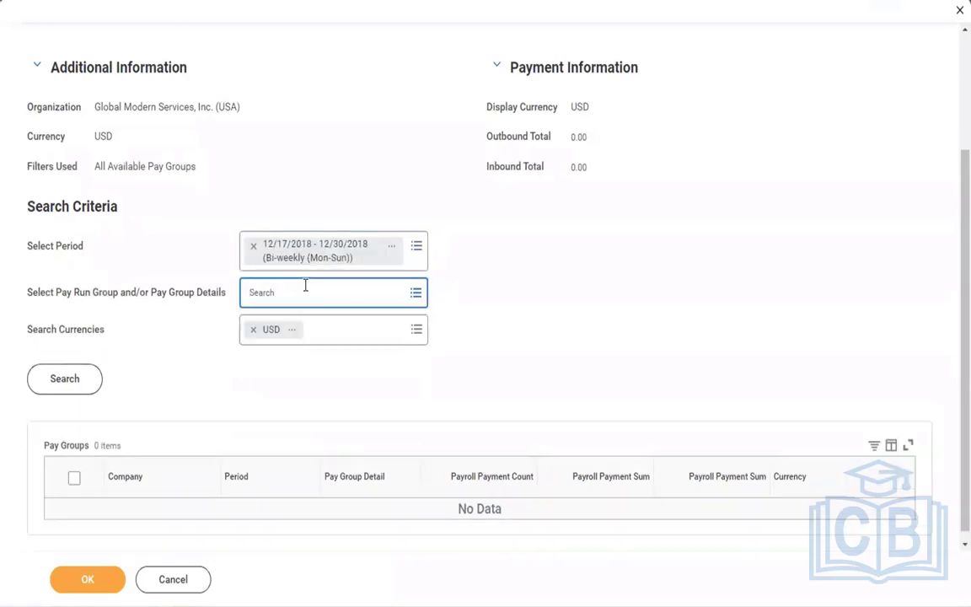
click(278, 179)
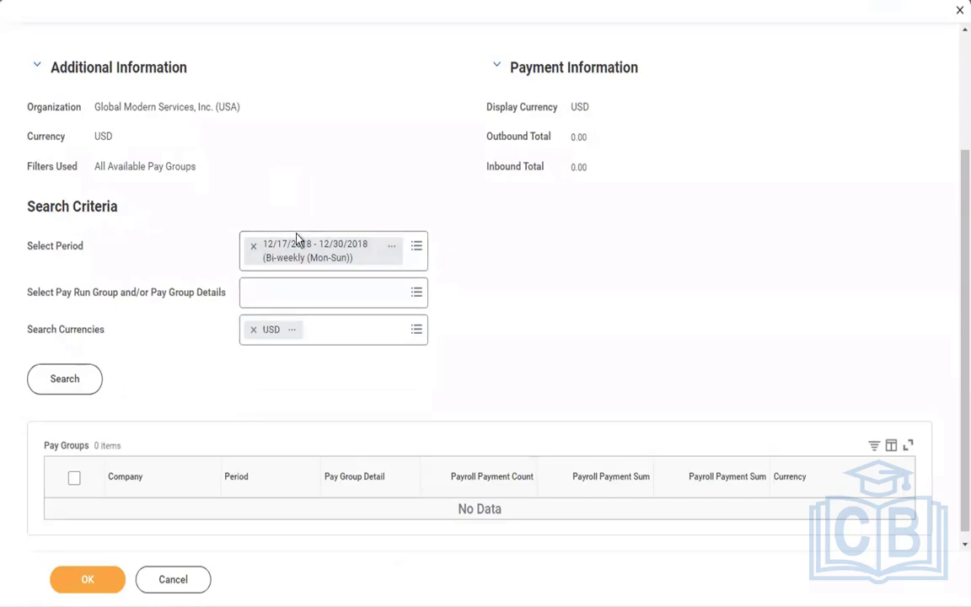
Step: Change the period to 01/01/2019 - 01/15/2019 (Semi-monthly) and search for matching pay groups
click(253, 246)
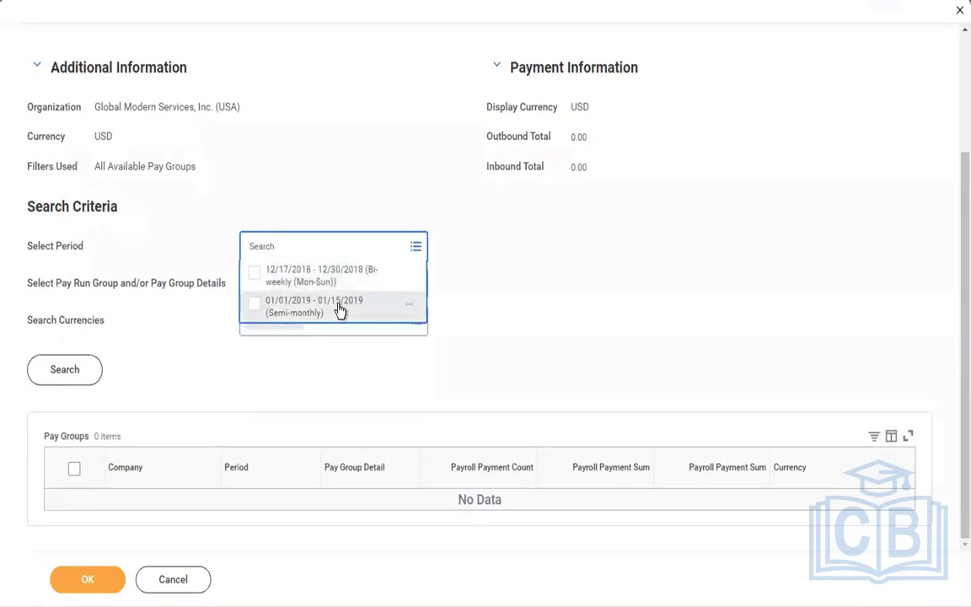
click(339, 310)
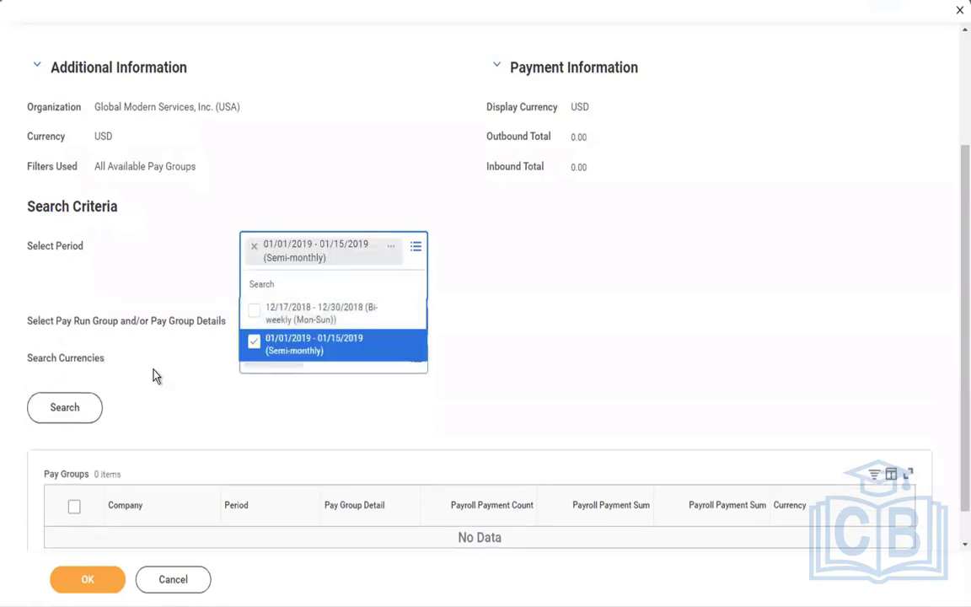
click(61, 403)
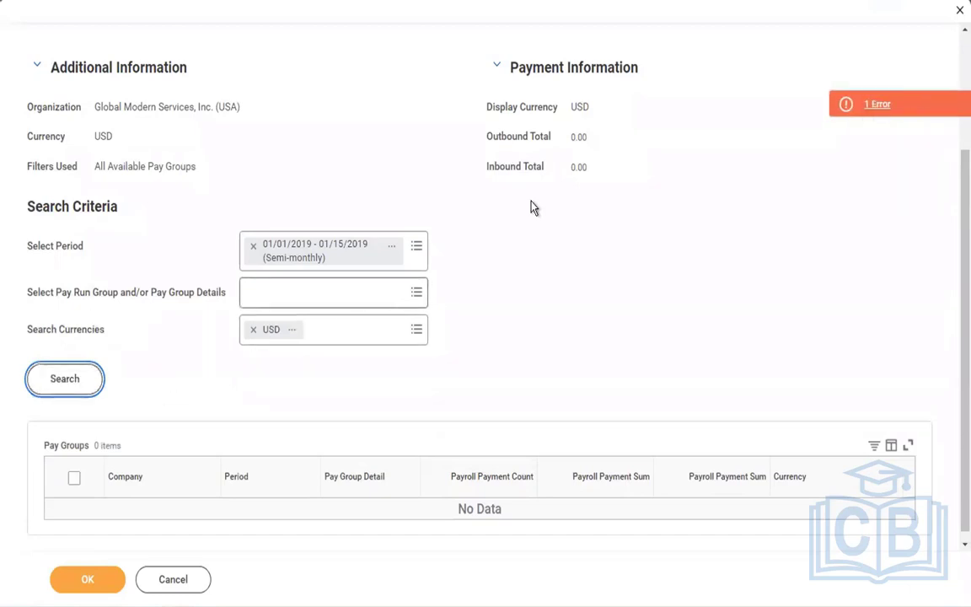
Step: Read the full page error raised by the pay group search and close its details
click(809, 62)
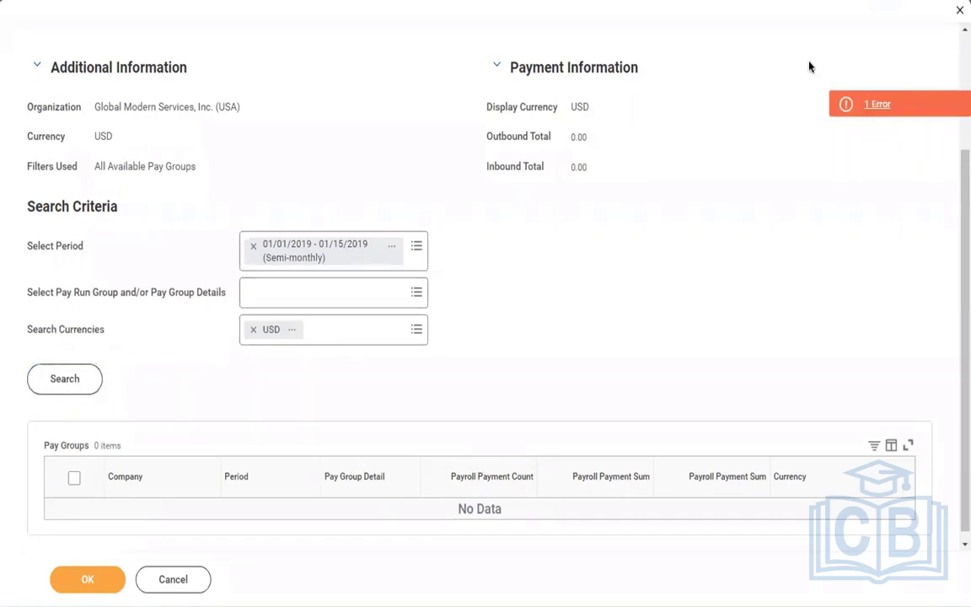
click(873, 108)
key(Escape)
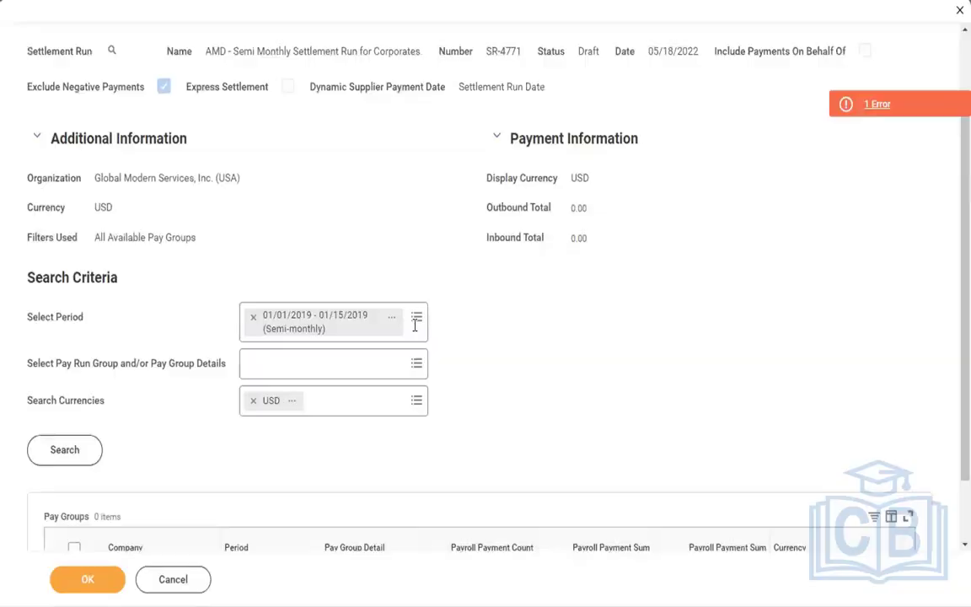
key(Return)
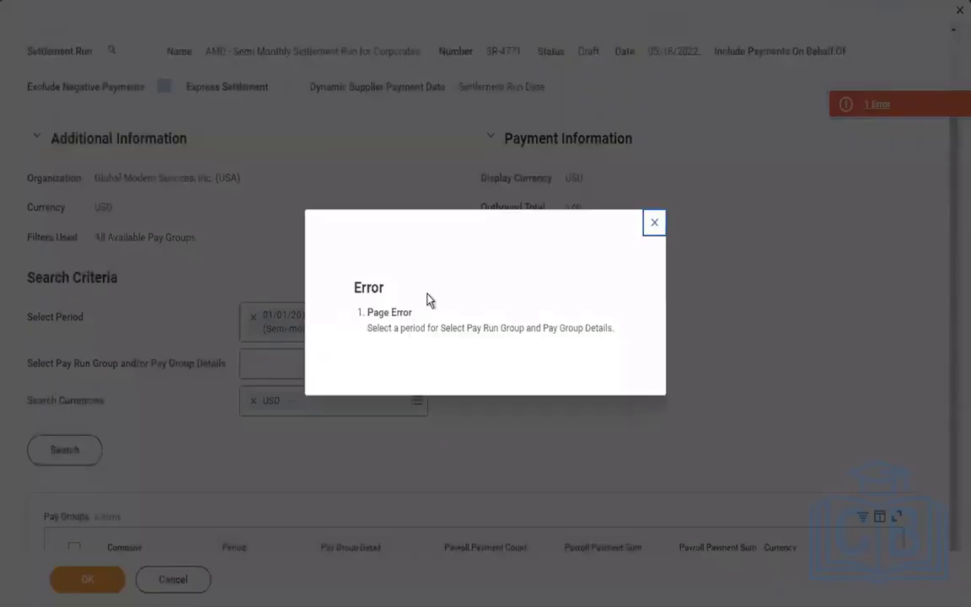
drag(427, 296, 357, 259)
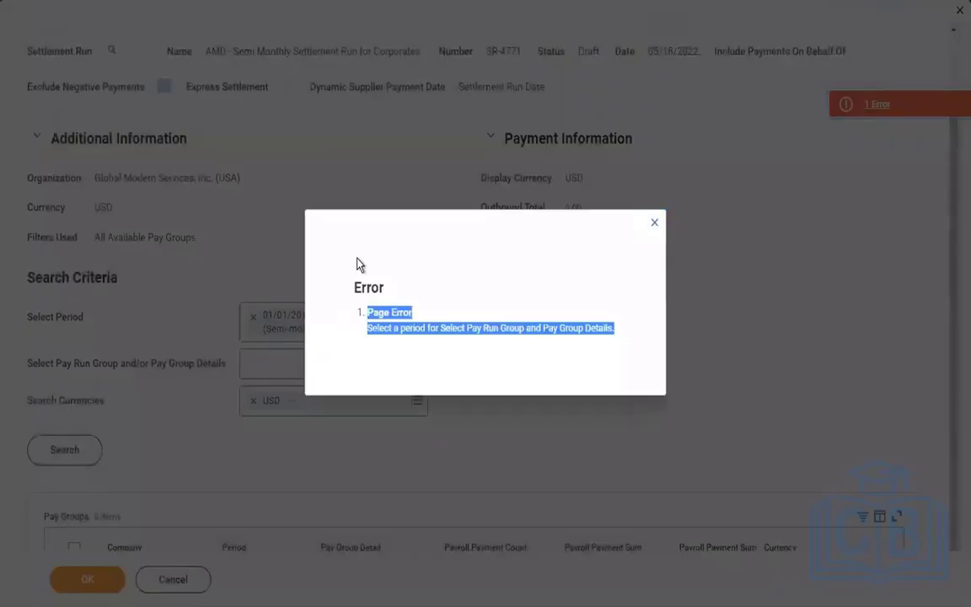
click(654, 225)
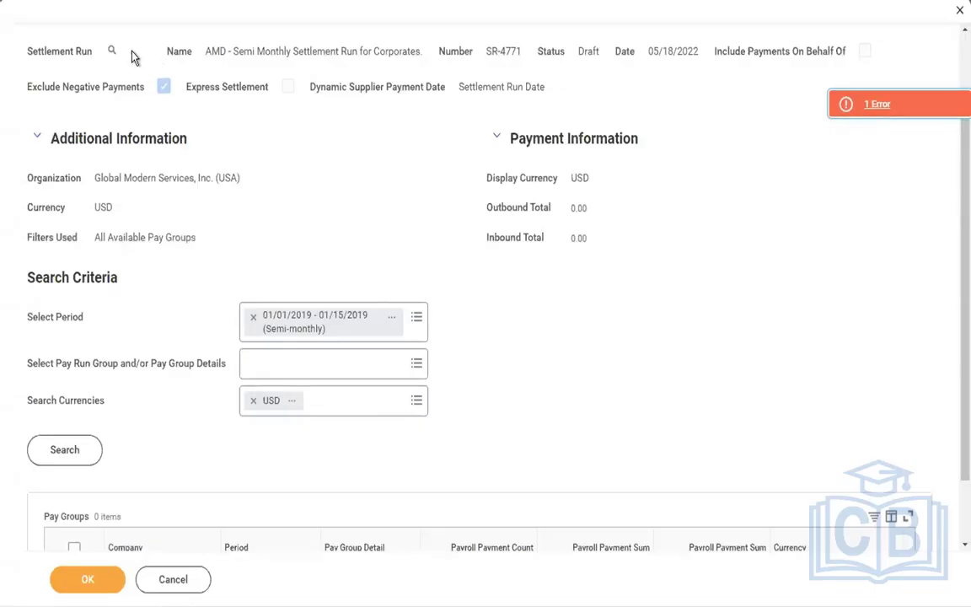
Step: Preview the settlement run's details, and abandon adding pay groups by discarding the changes
click(125, 54)
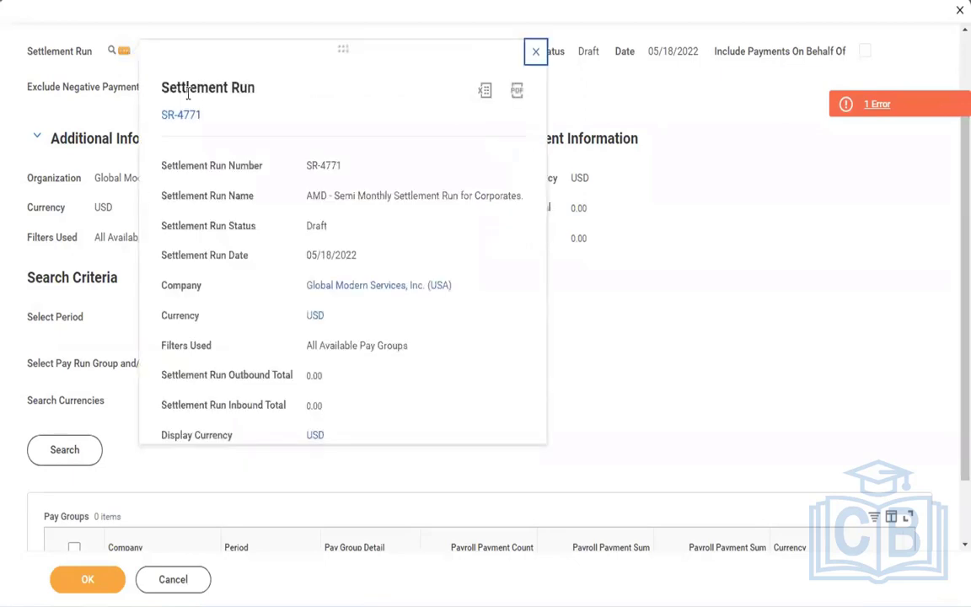
click(126, 56)
click(168, 578)
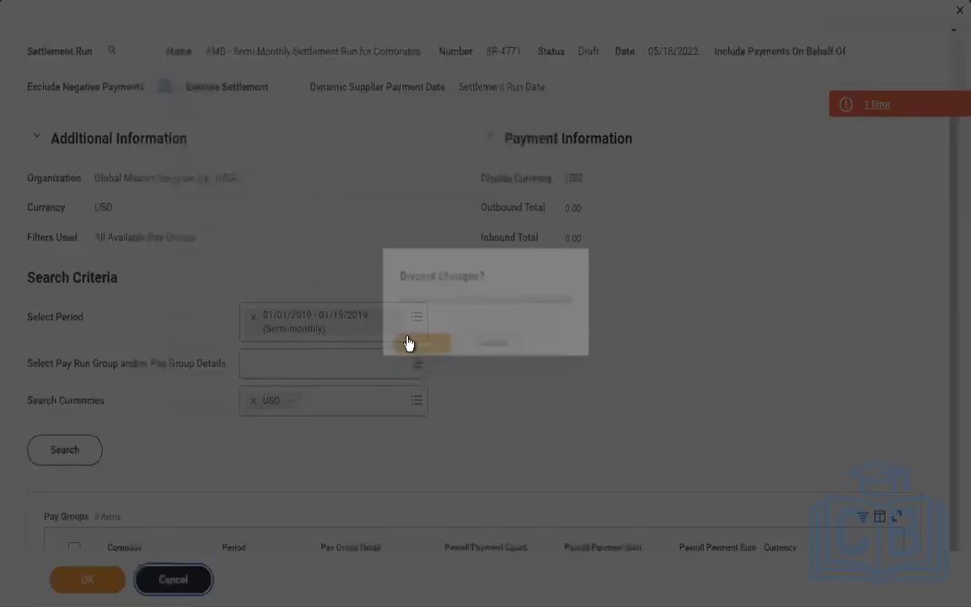
click(408, 343)
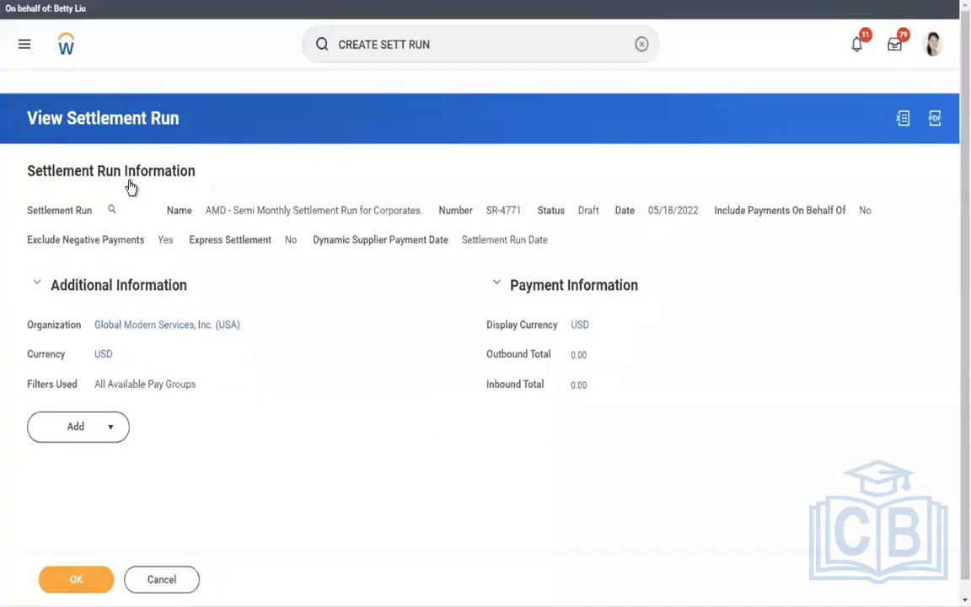
Step: Cancel the draft settlement run "AMD - Semi Monthly Settlement Run for Corporates", confirm the cancellation and refresh its background process status
scroll(131, 186, down, 1)
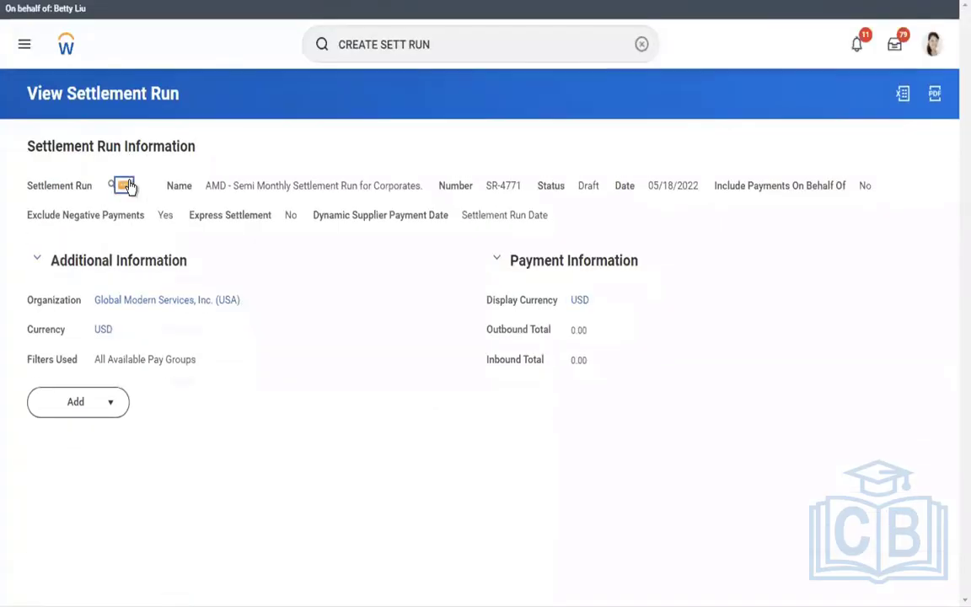
click(123, 185)
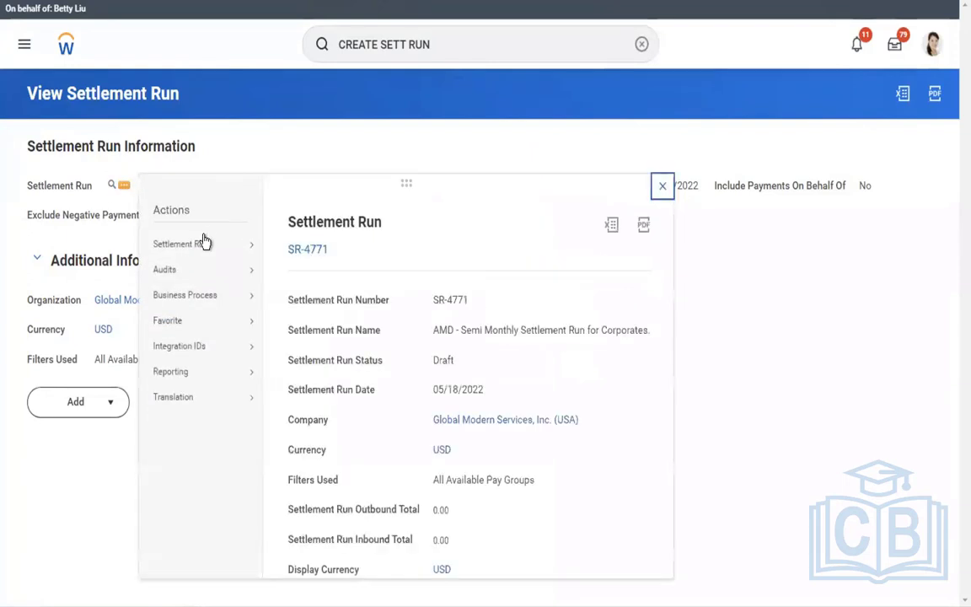
mouse_move(203, 242)
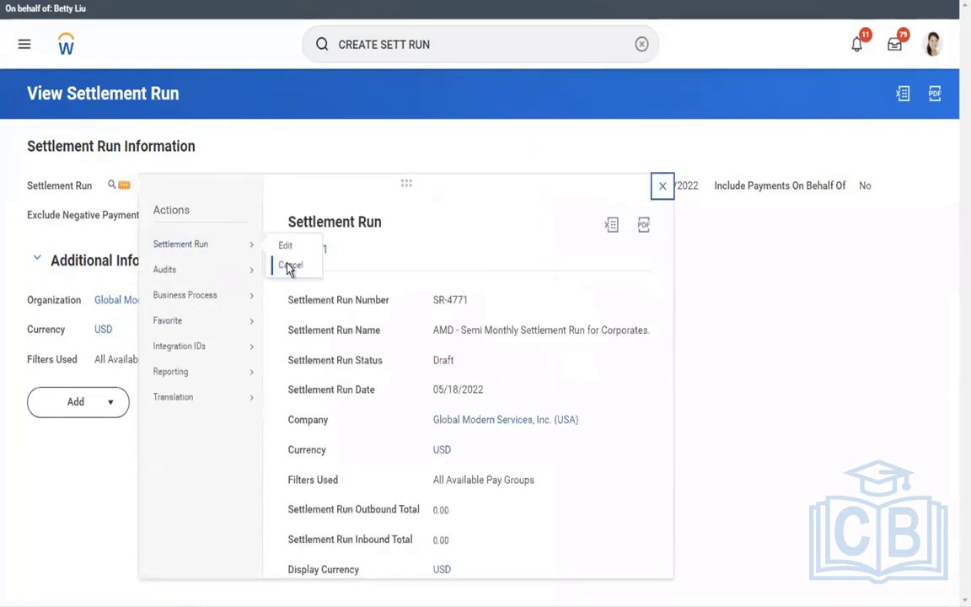
click(289, 266)
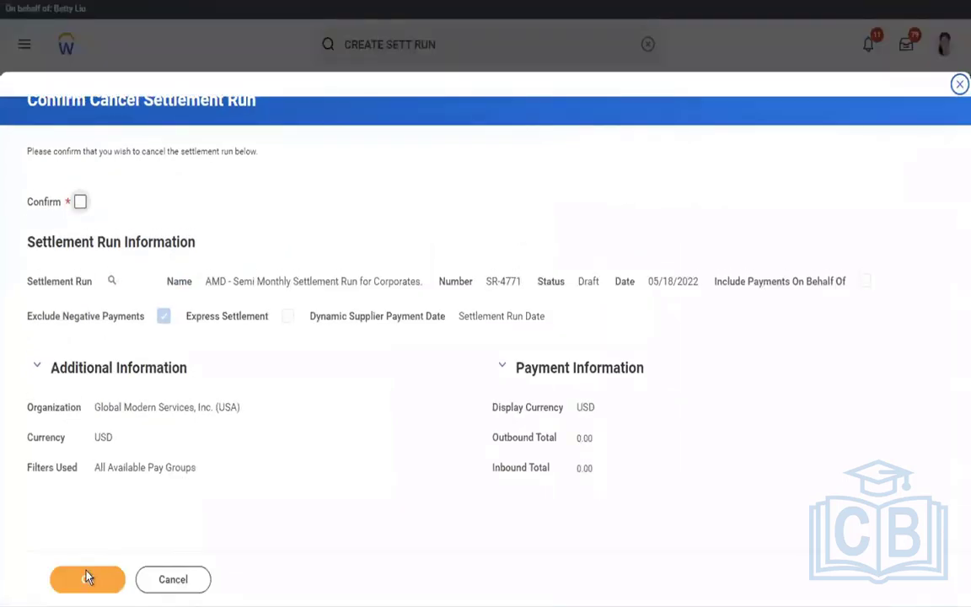
click(87, 577)
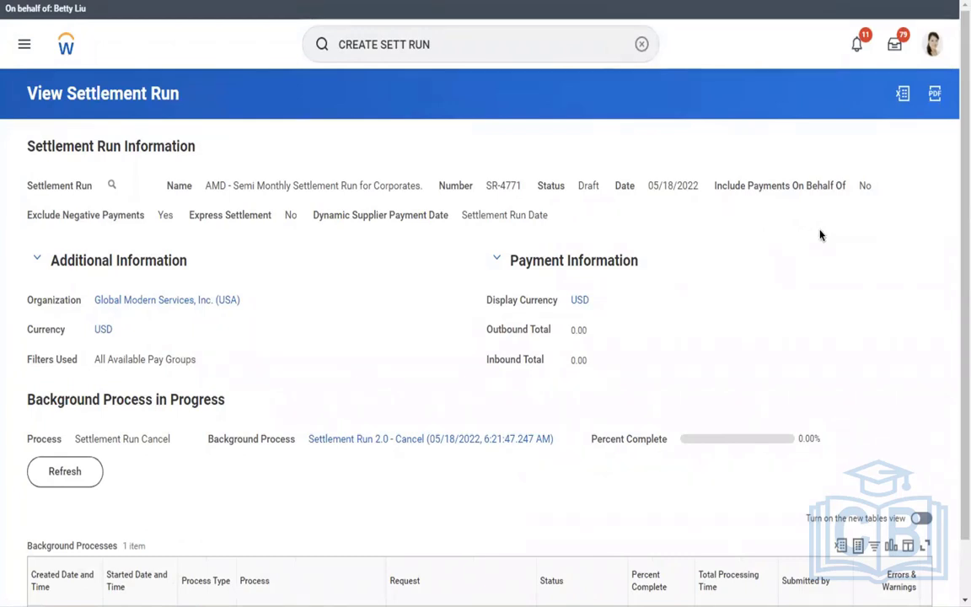
click(67, 481)
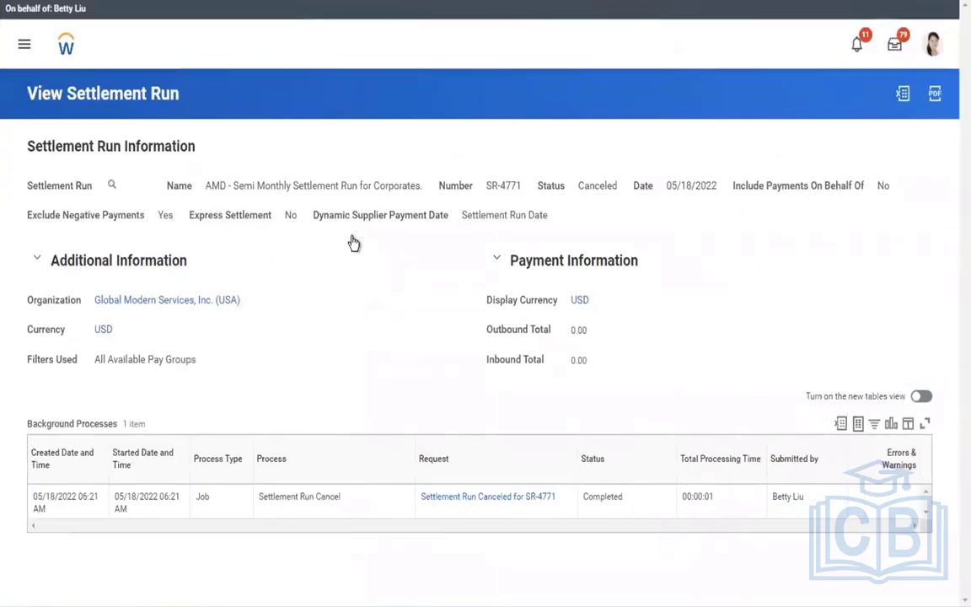
Step: Run Pay Calculation for period 01/16/2019 - 01/31/2019 (Semi-monthly) with pay group detail USA Semi-monthly Professional Corporate: Regular, using Smart Calculation
text(run pay calc)
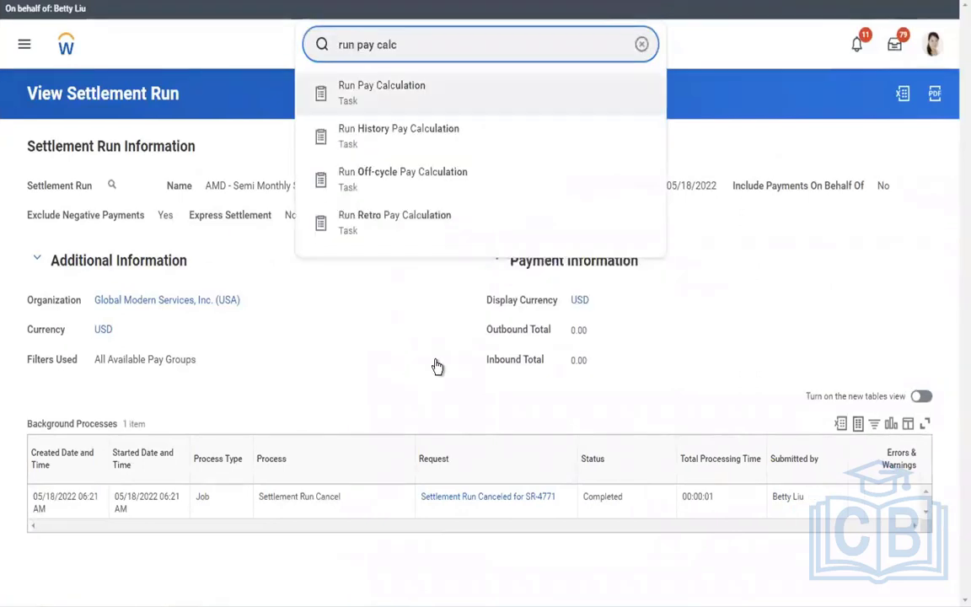
click(327, 482)
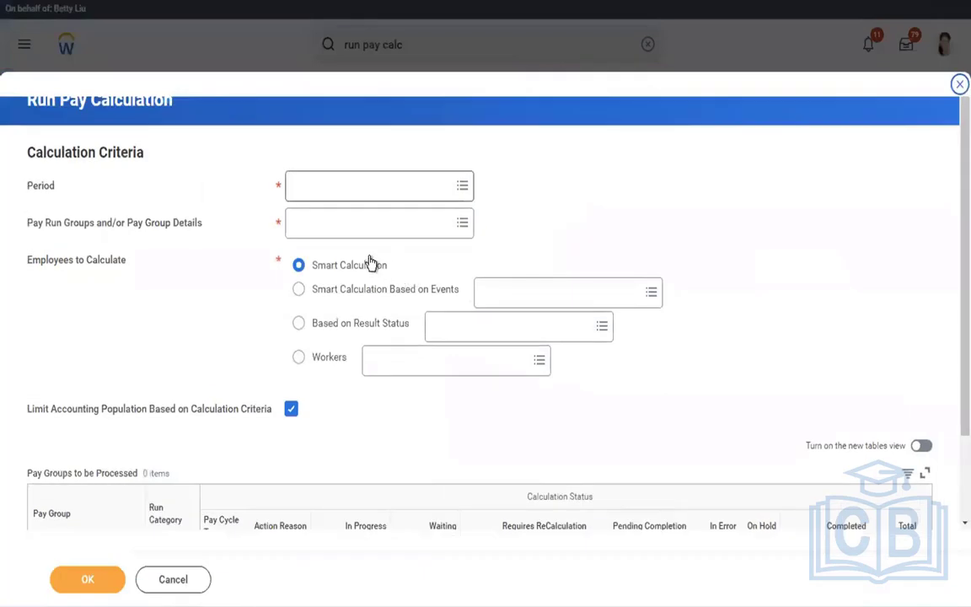
click(353, 186)
click(353, 237)
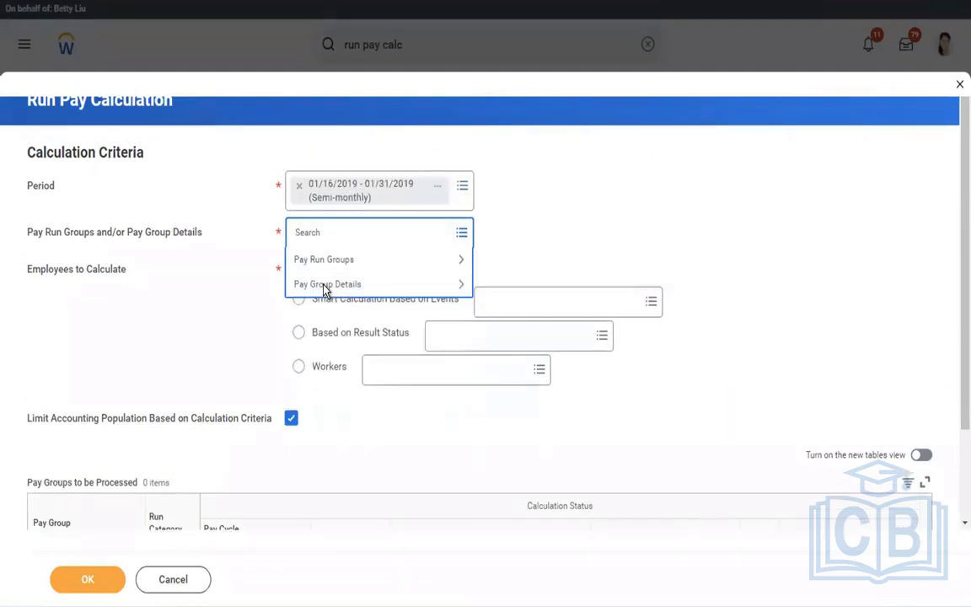
click(325, 283)
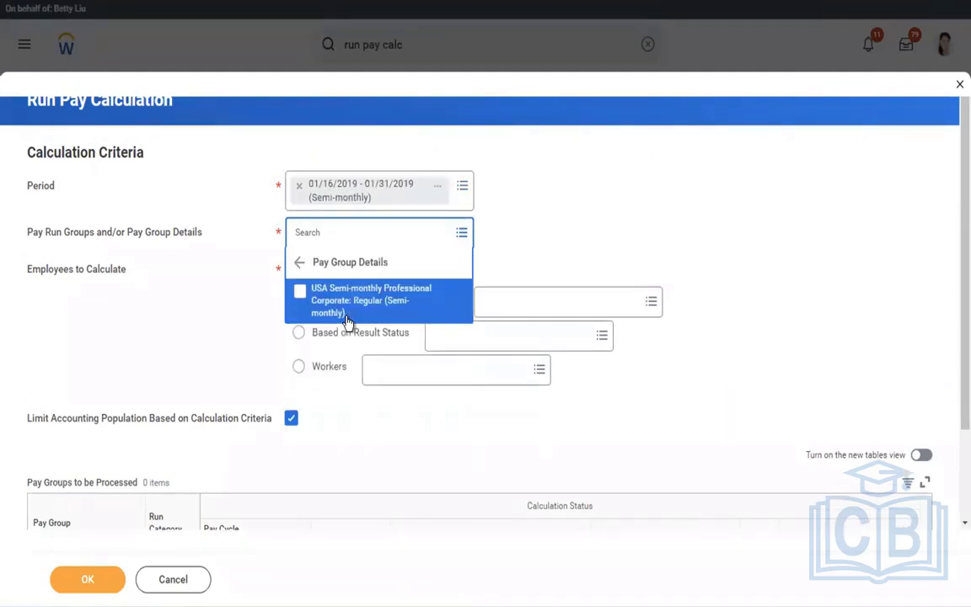
click(347, 318)
click(154, 450)
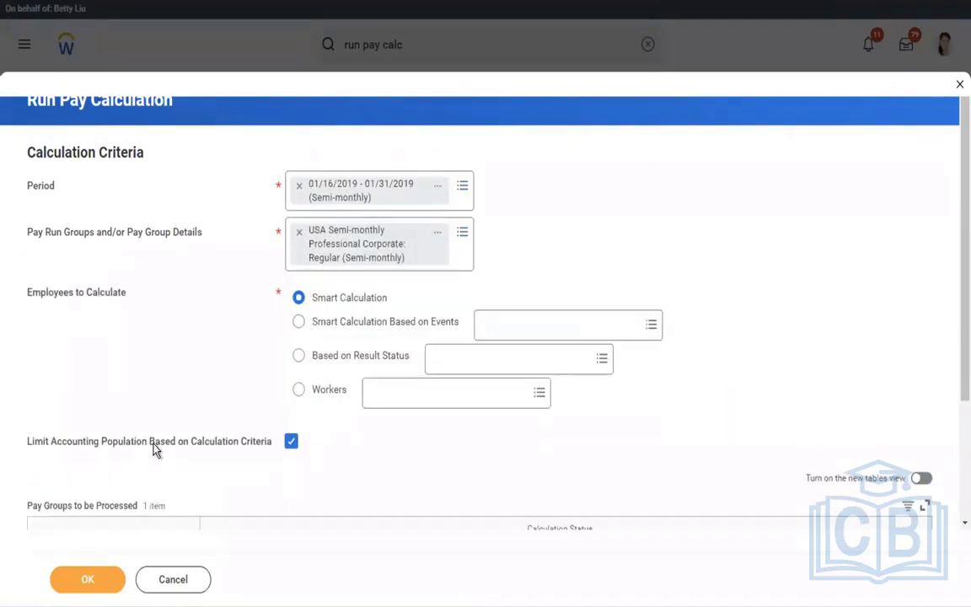
click(72, 582)
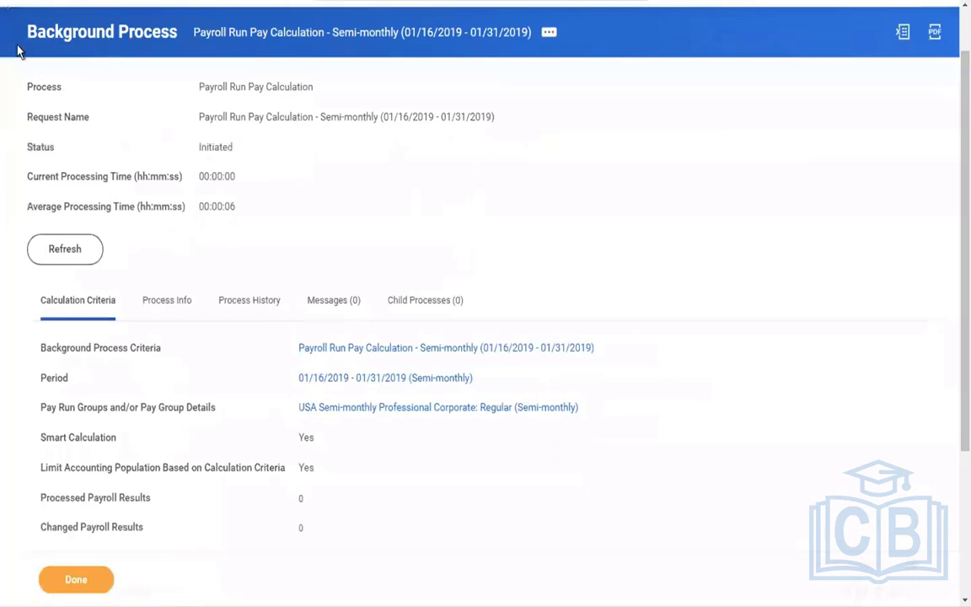
Step: Refresh the pay calculation's background process until it finishes, and examine the payroll results and the pay group's calculation status
scroll(63, 40, down, 1)
scroll(64, 41, down, 2)
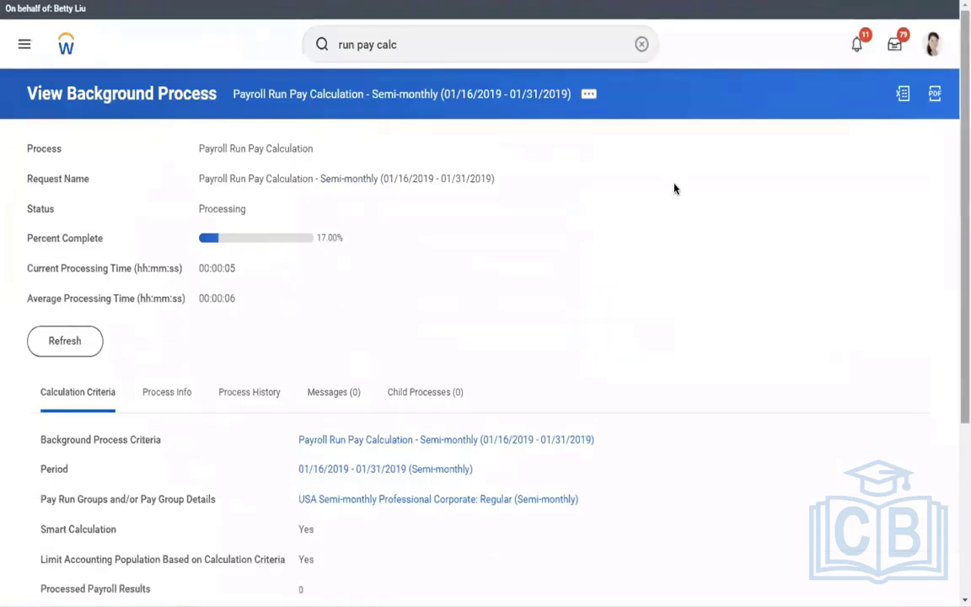
scroll(301, 165, down, 3)
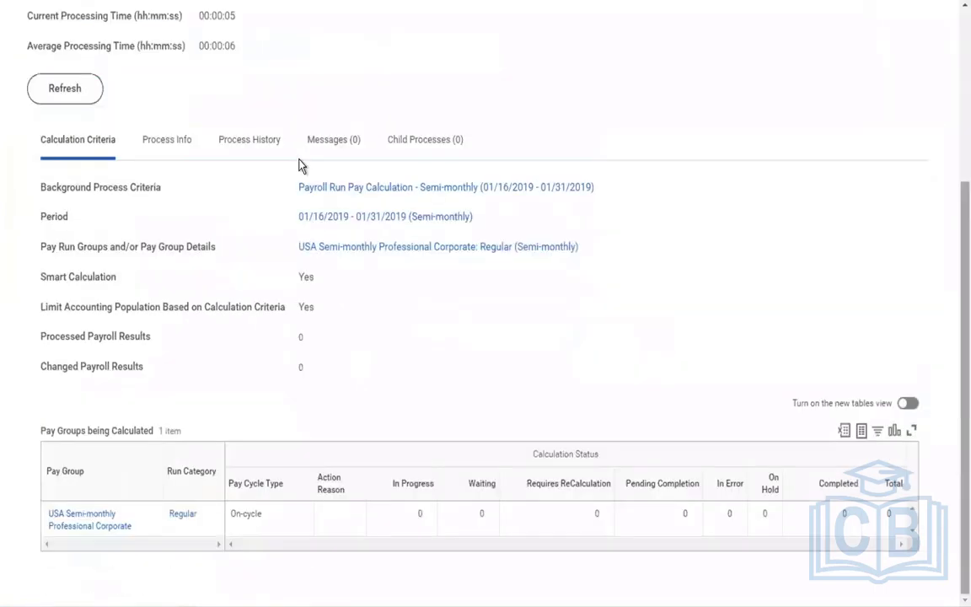
click(75, 87)
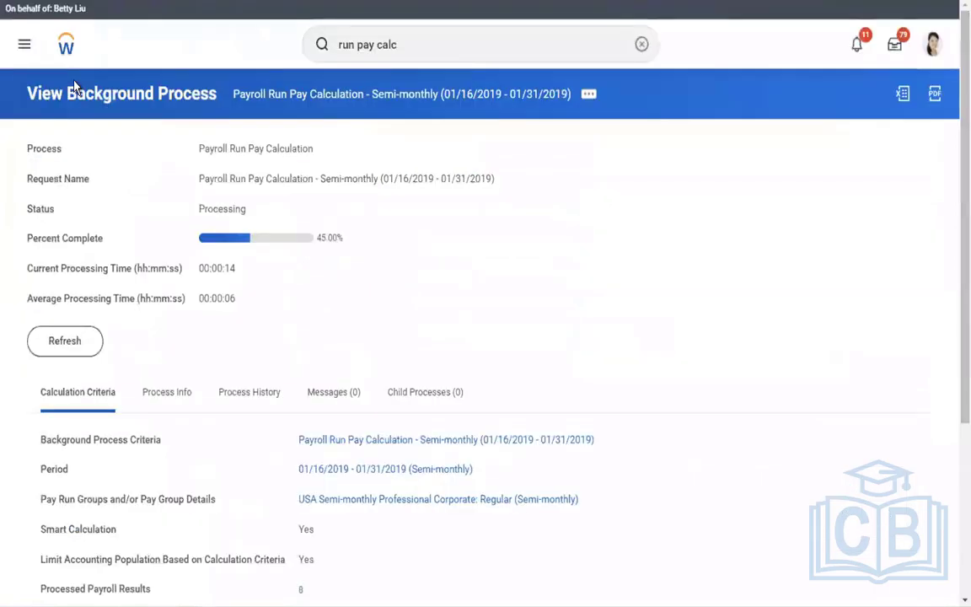
click(50, 341)
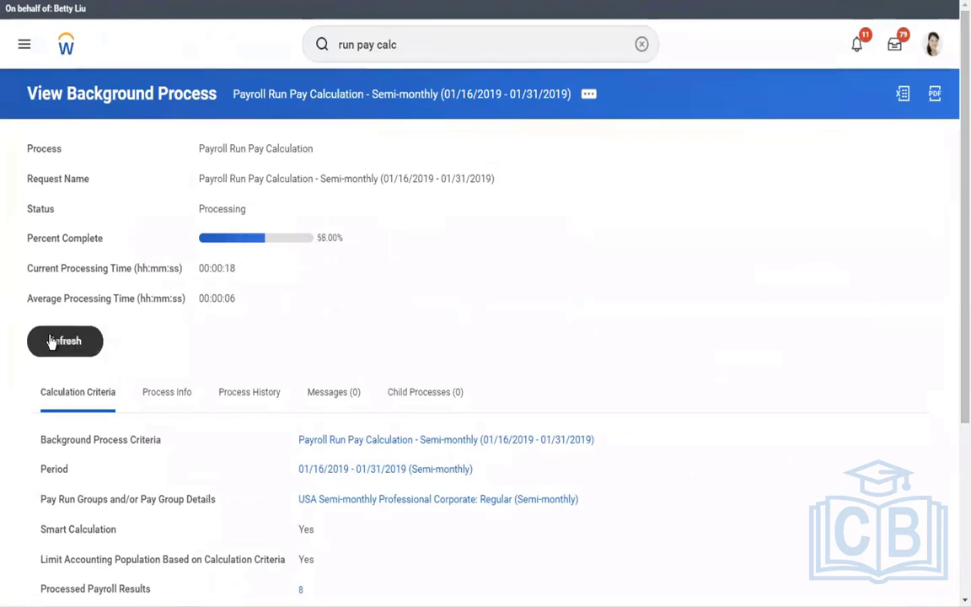
click(50, 341)
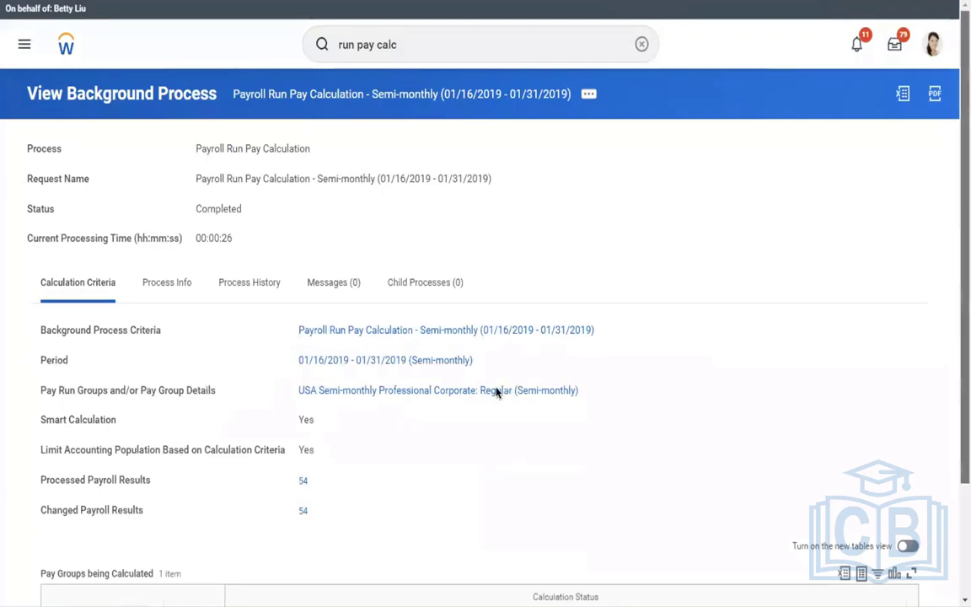
scroll(496, 392, down, 2)
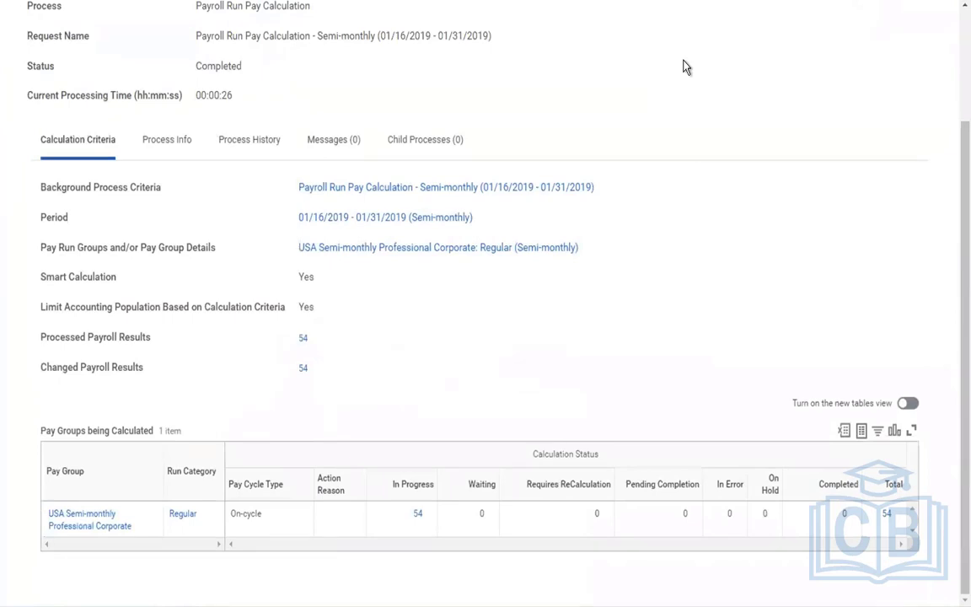
scroll(683, 68, up, 2)
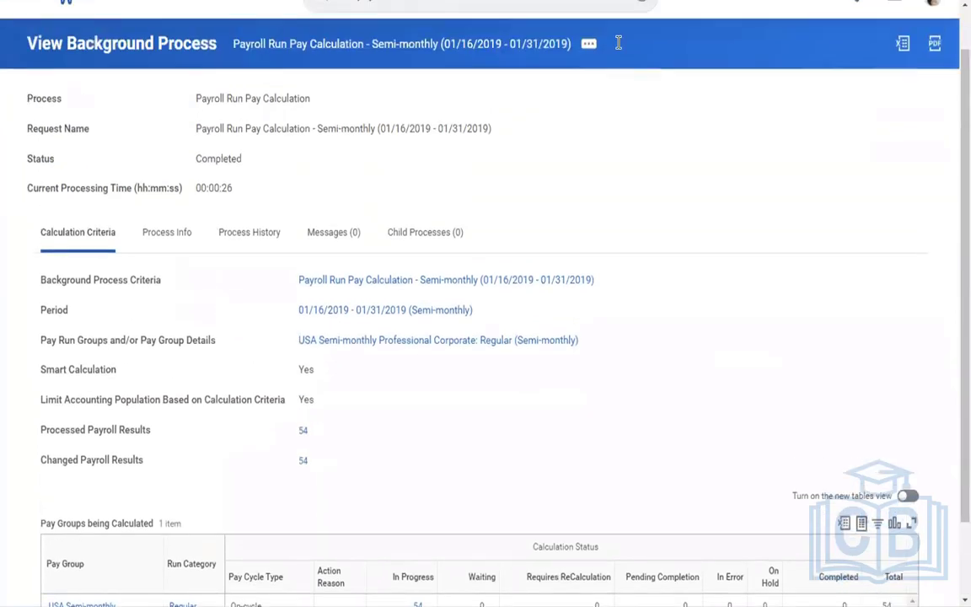
scroll(453, 50, up, 1)
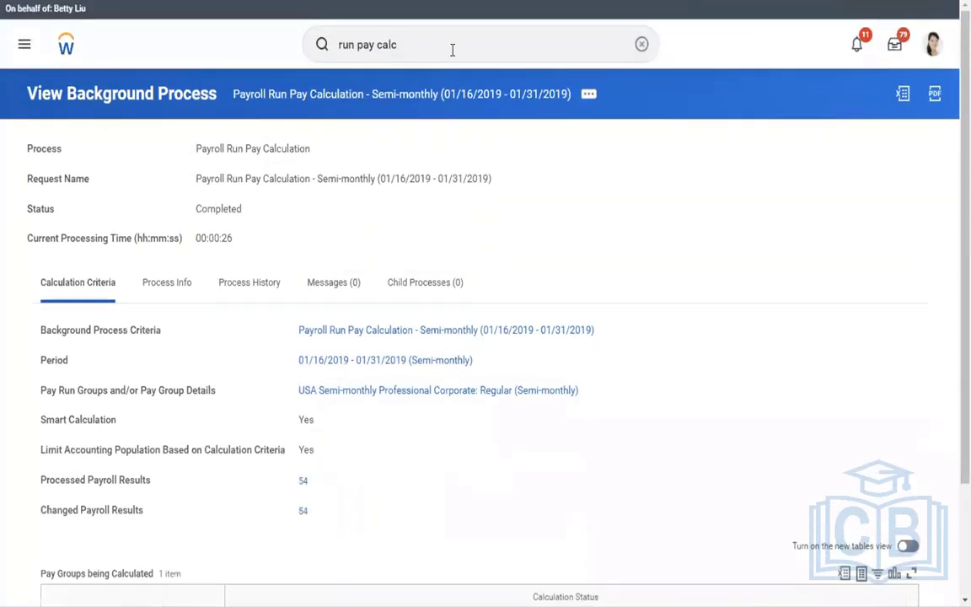
Step: Search for "run pay account" and open the Run Pay Accounting task
click(452, 51)
key(BackSpace)
key(BackSpace)
key(BackSpace)
key(BackSpace)
key(BackSpace)
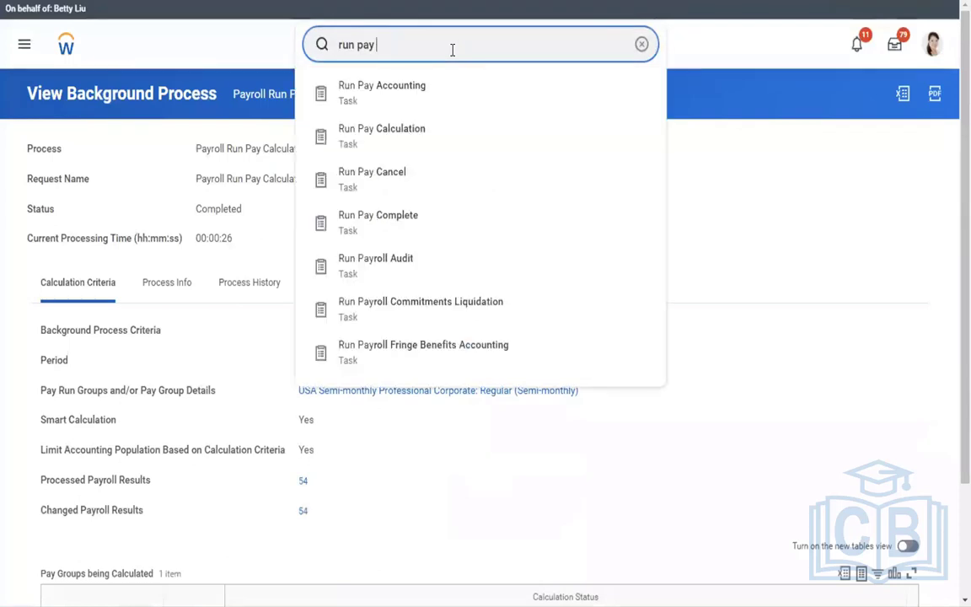
text(account)
click(399, 94)
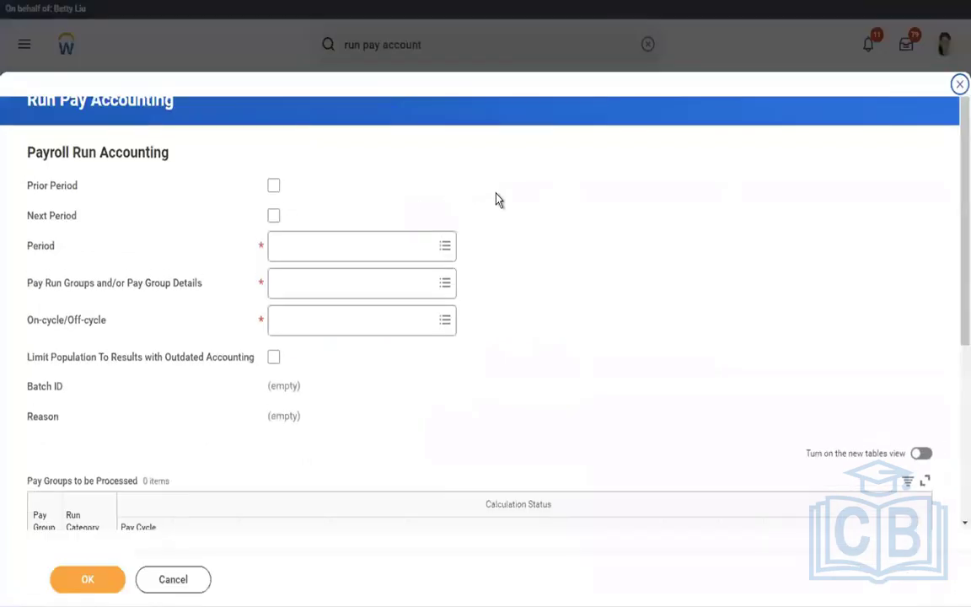
Step: Run pay accounting for period 01/16/2019 - 01/31/2019 (Semi-monthly), pay group detail USA Semi-monthly Professional Corporate: Regular, On-cycle
scroll(495, 200, down, 3)
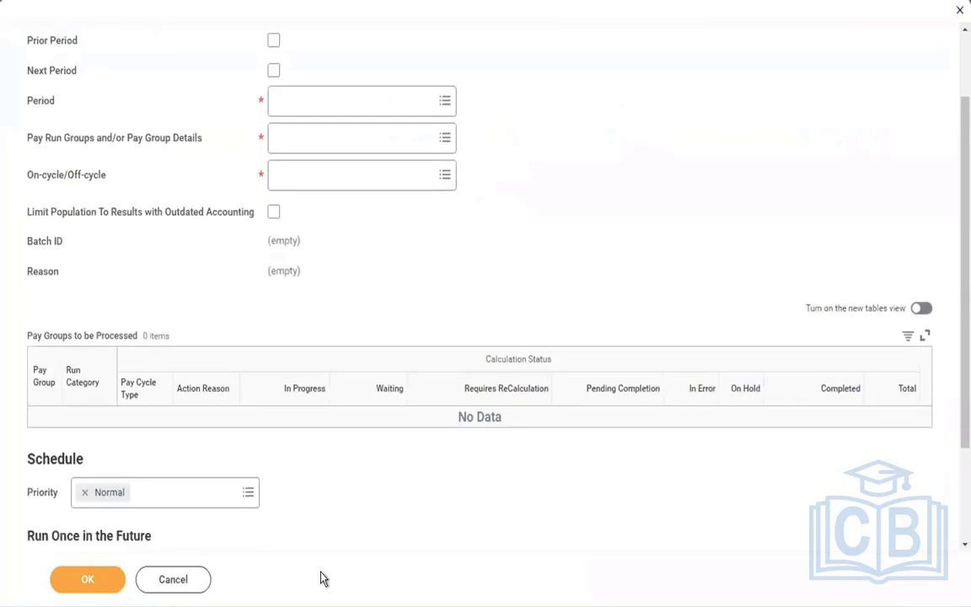
scroll(43, 542, down, 3)
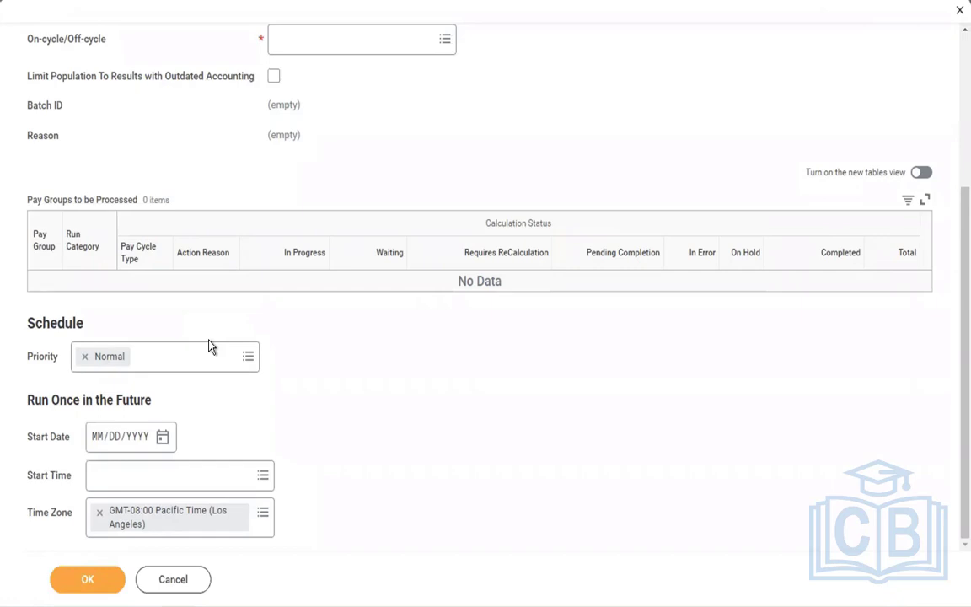
scroll(211, 347, up, 3)
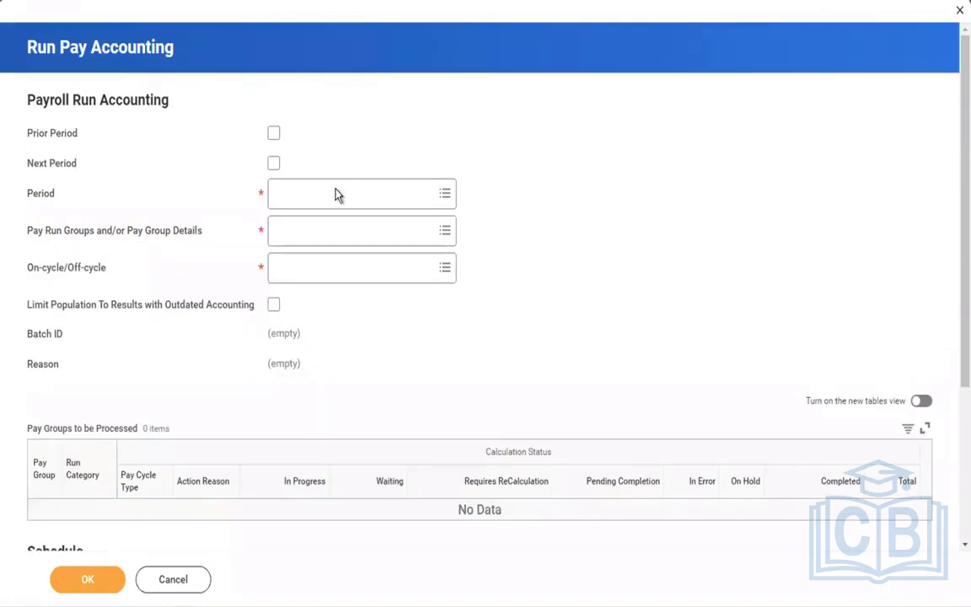
click(332, 193)
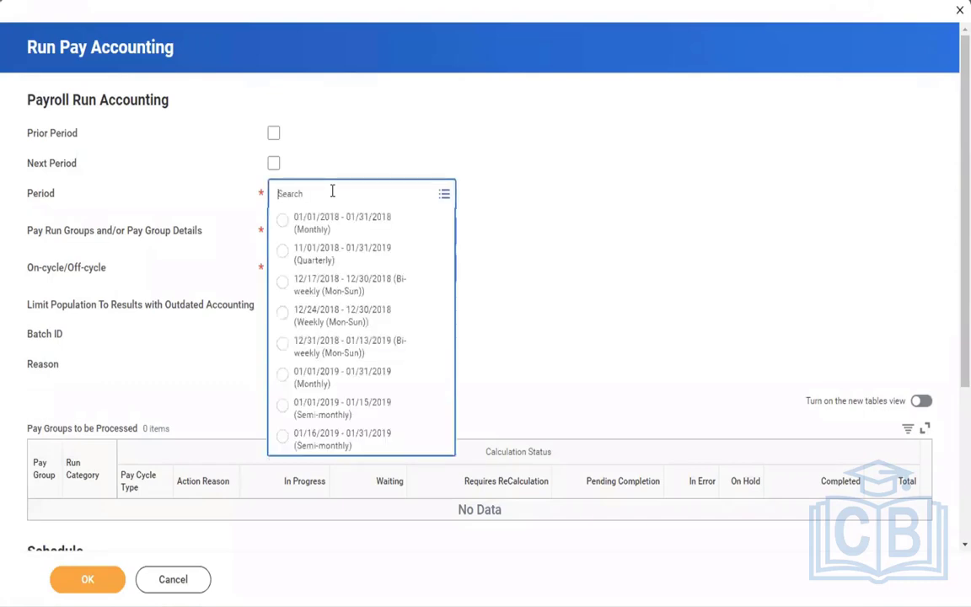
click(354, 438)
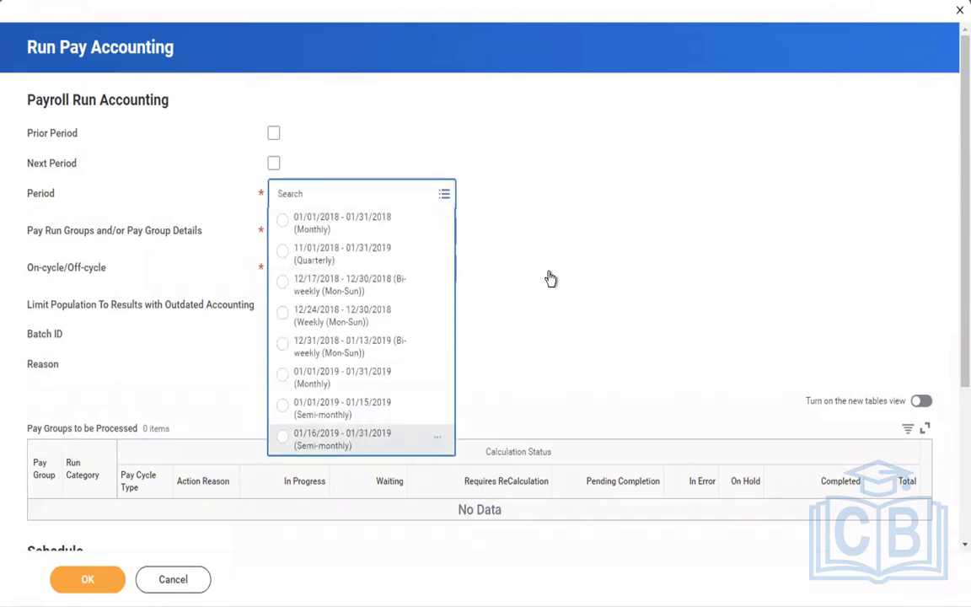
click(288, 237)
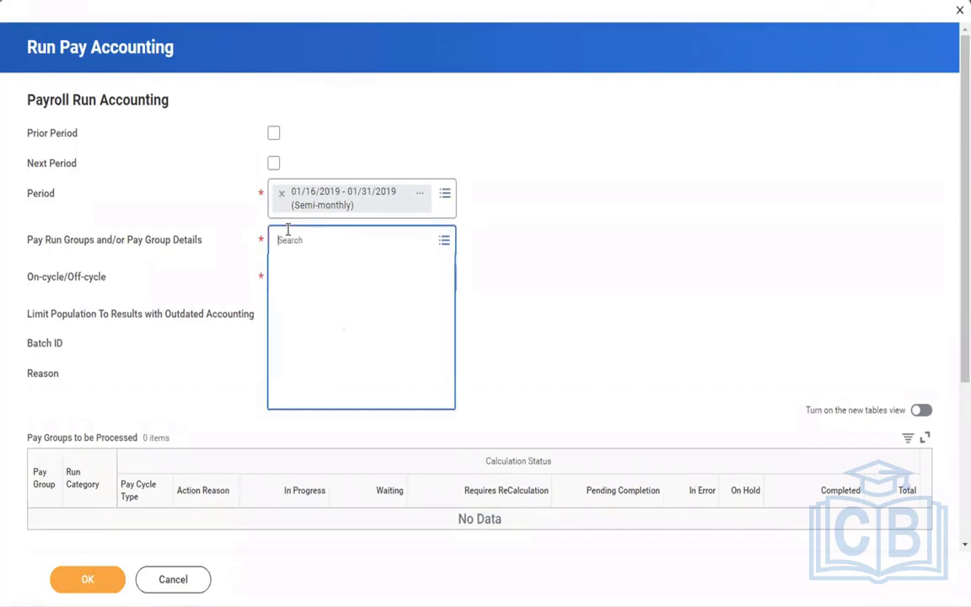
click(315, 295)
click(328, 311)
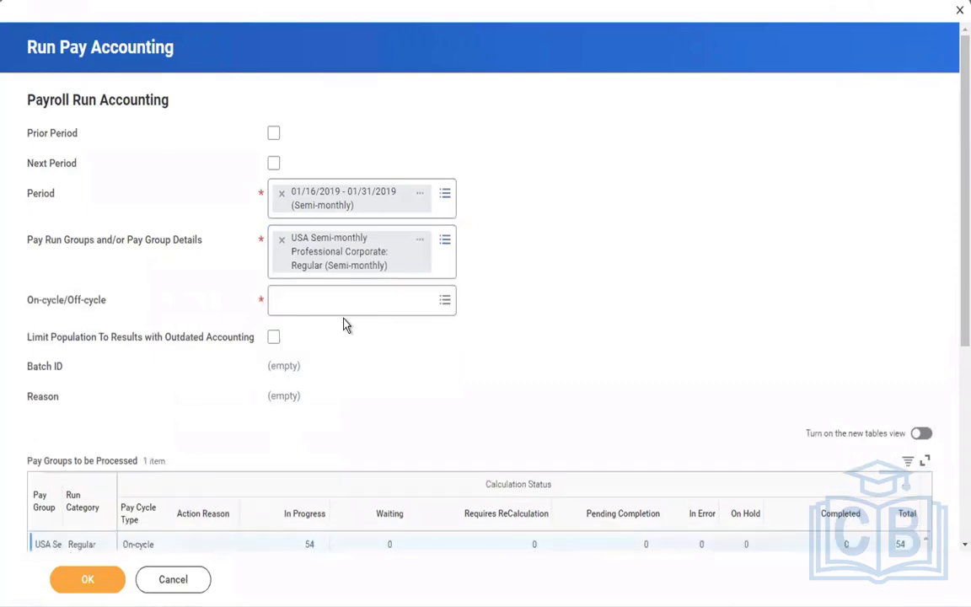
click(310, 301)
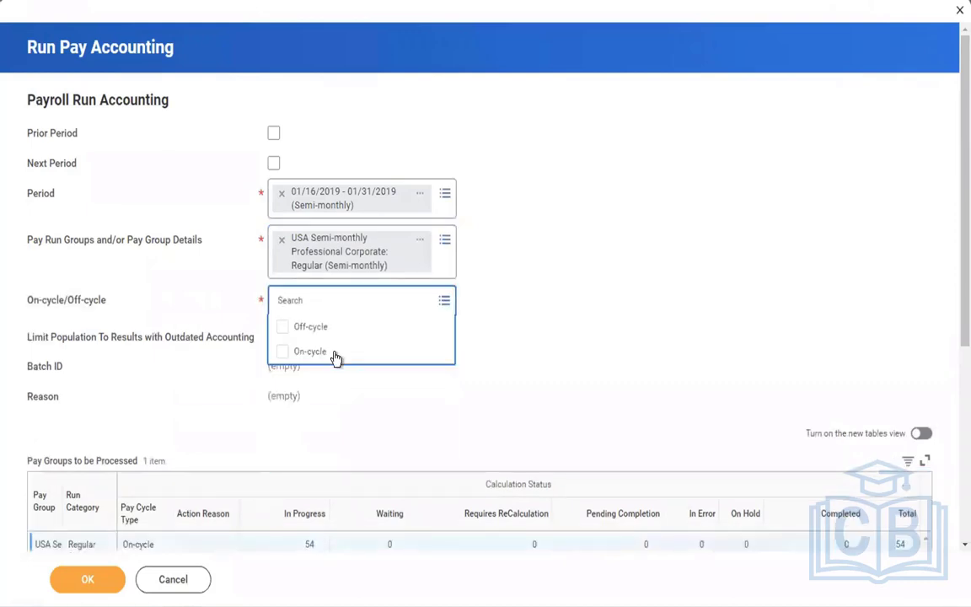
click(335, 354)
click(570, 277)
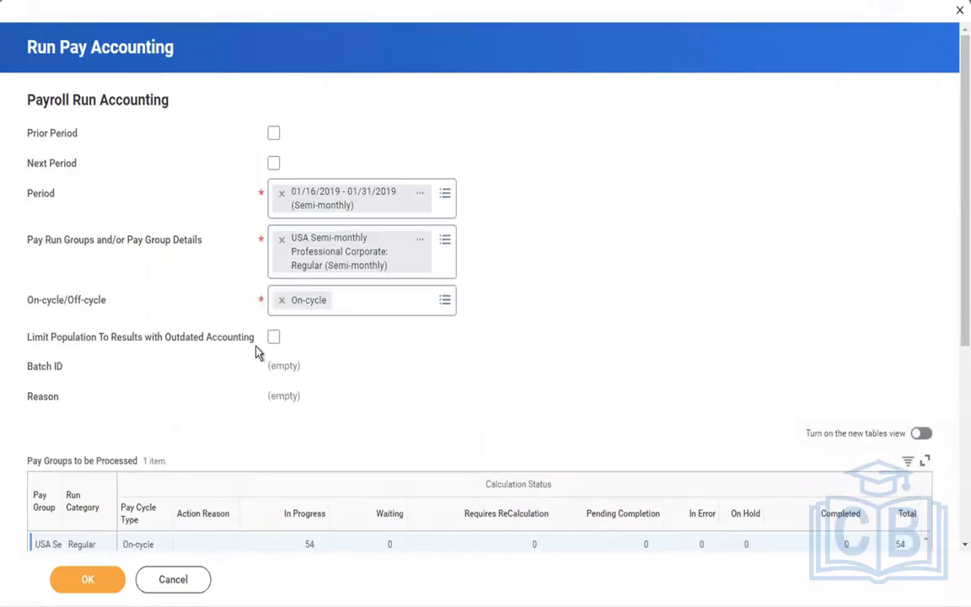
click(85, 581)
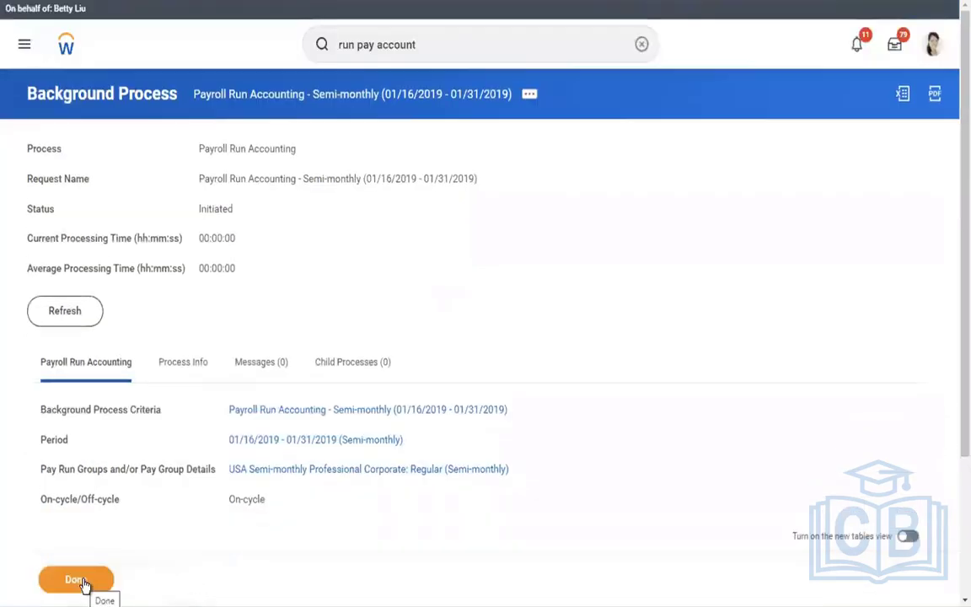
Step: Refresh the pay accounting background process until it finishes
click(85, 314)
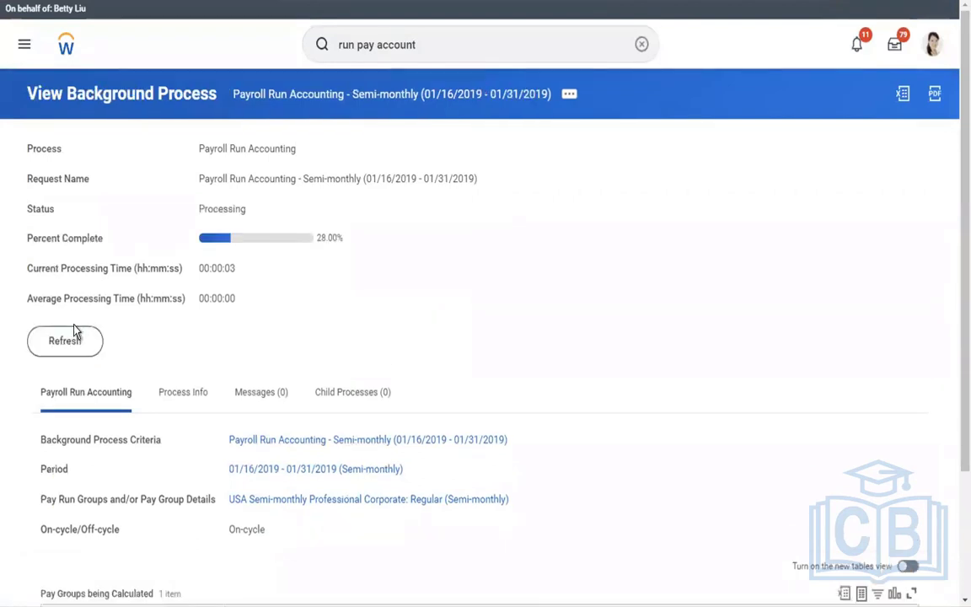
click(61, 351)
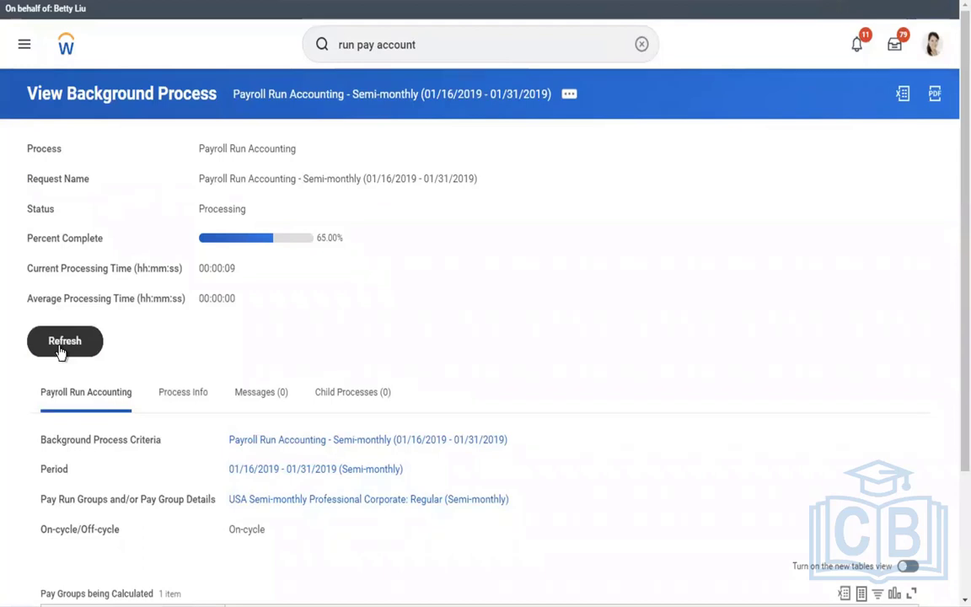
click(61, 350)
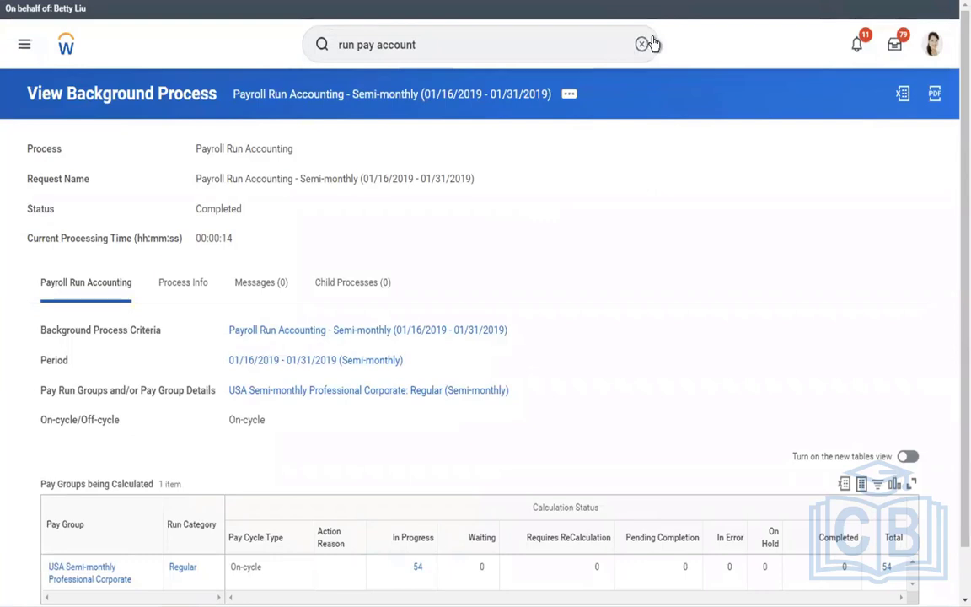
Step: Search for "run pay comple" and open the Run Pay Complete task
click(563, 37)
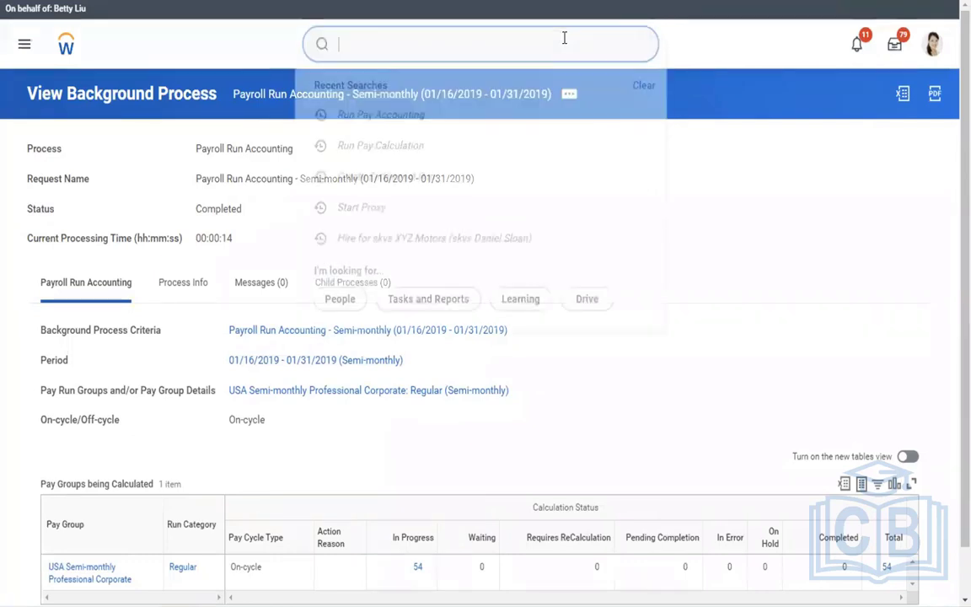
text(run pay comp)
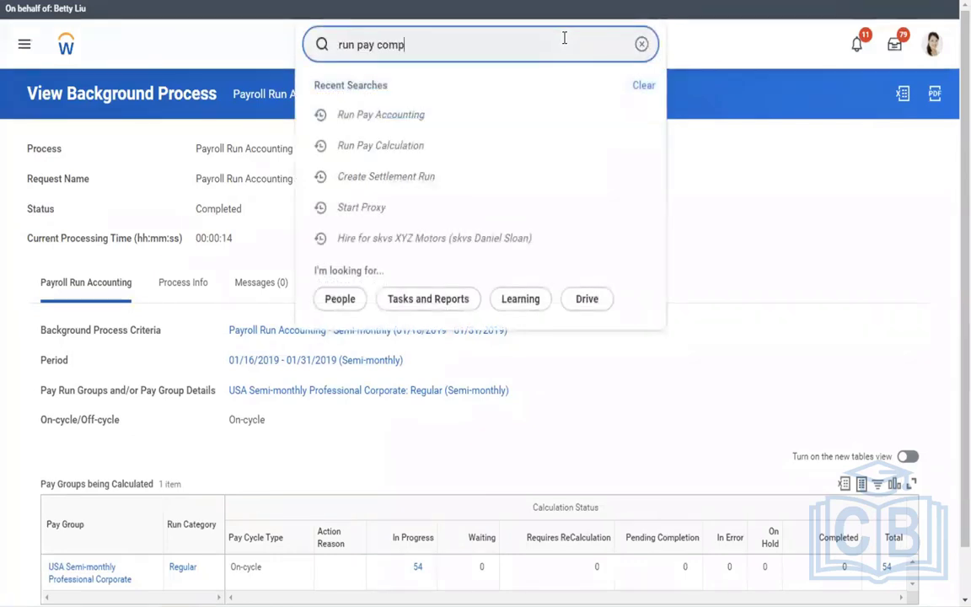
text(le)
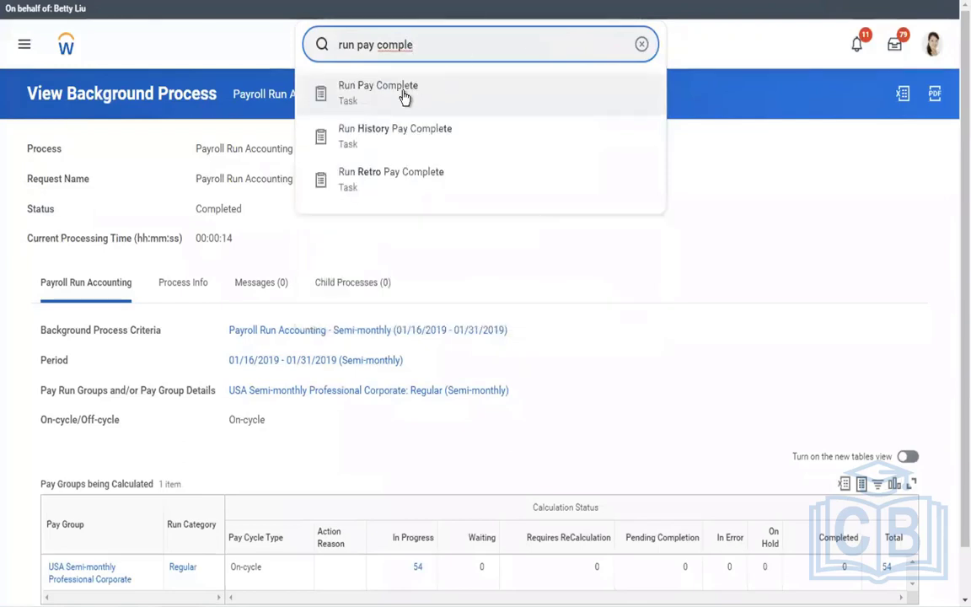
click(404, 96)
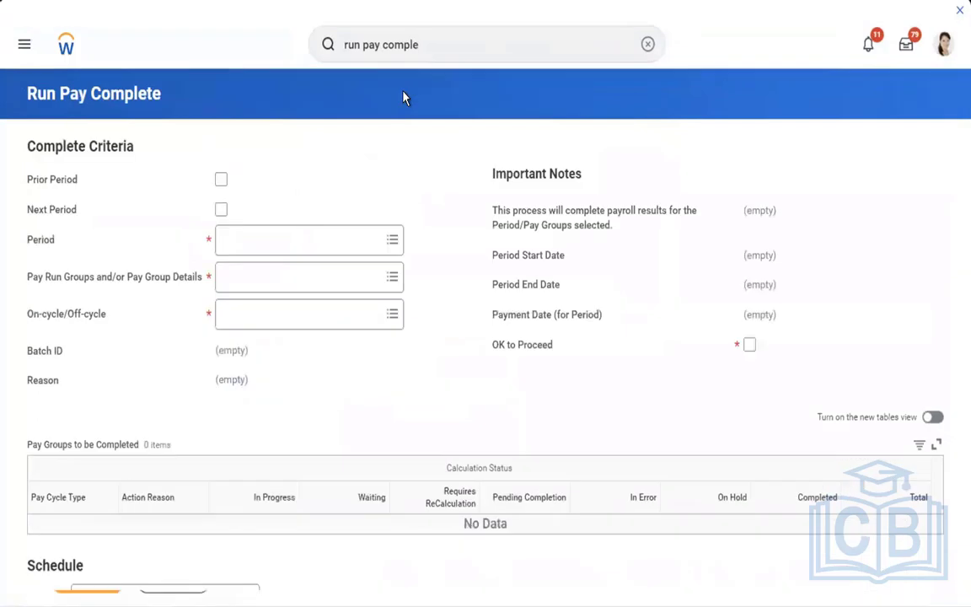
Step: Run Pay Complete for 01/16/2019 - 01/31/2019 (Semi-monthly), USA Semi-monthly Professional Corporate: Regular, with OK to Proceed enabled, and refresh its background process until it finishes
click(254, 249)
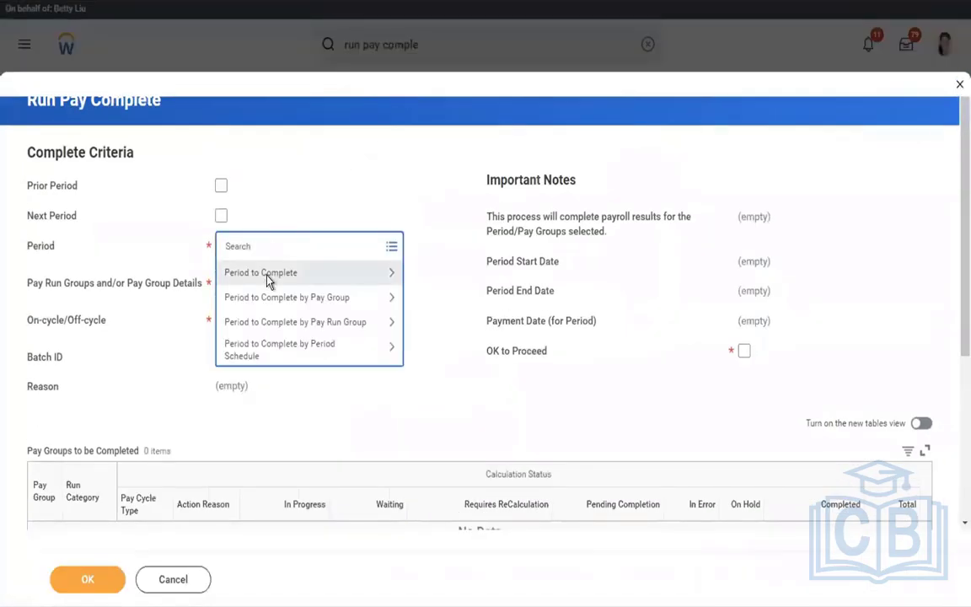
click(269, 275)
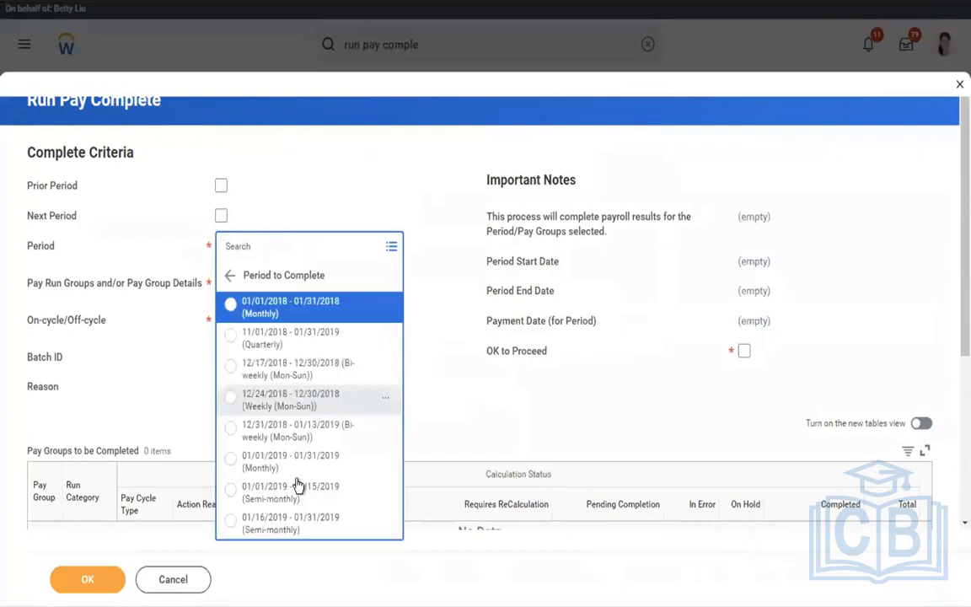
click(262, 524)
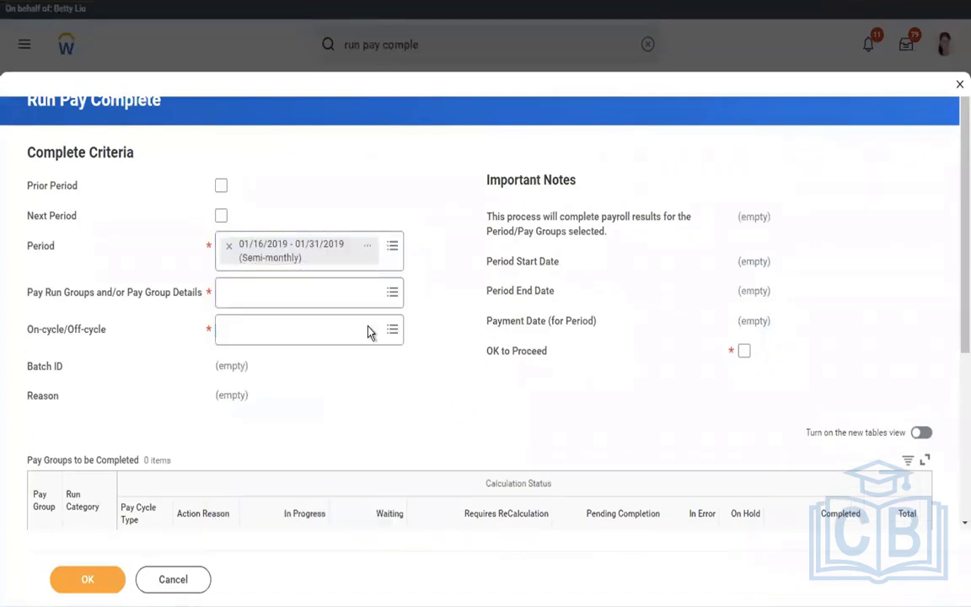
click(261, 304)
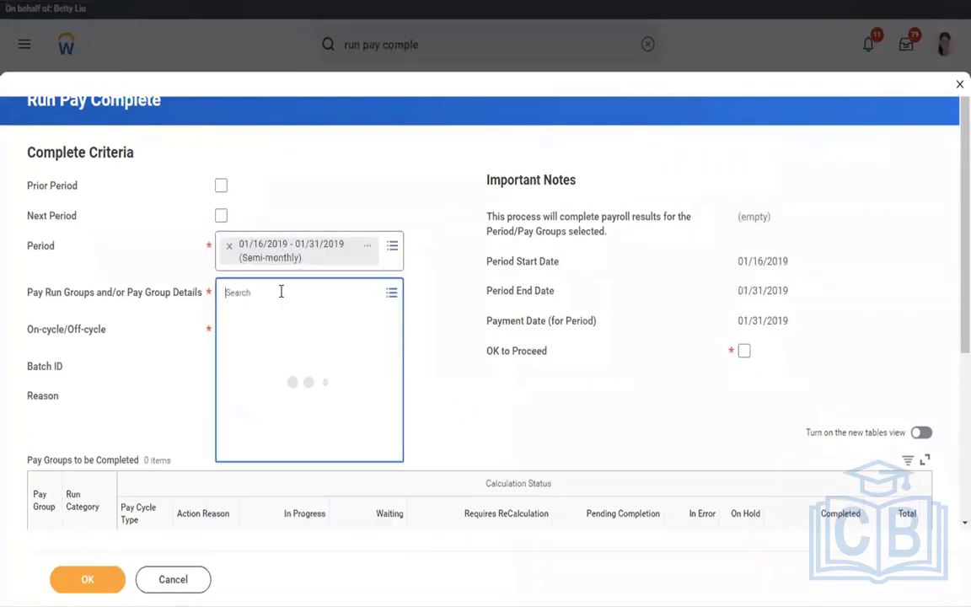
click(300, 343)
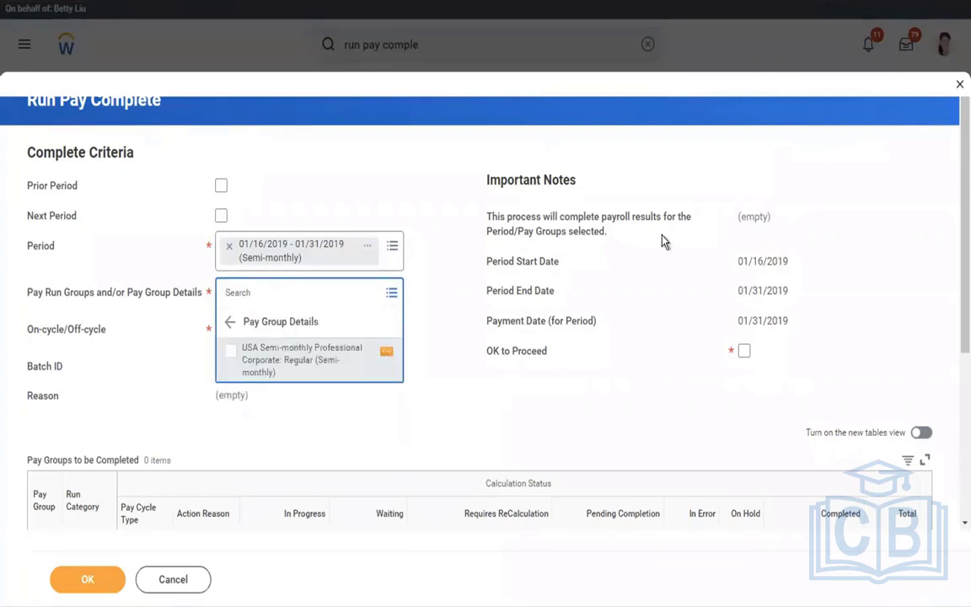
click(744, 352)
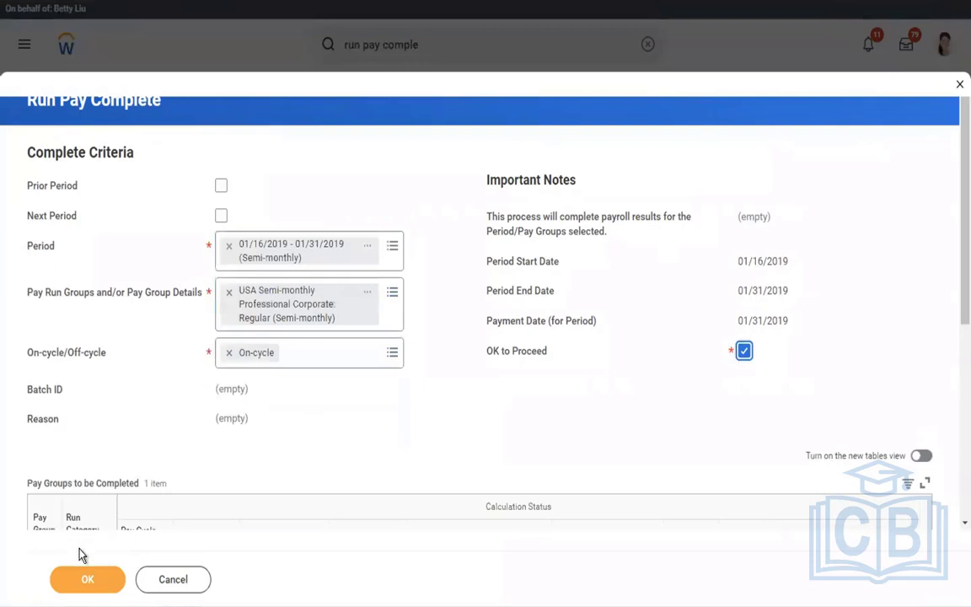
click(80, 578)
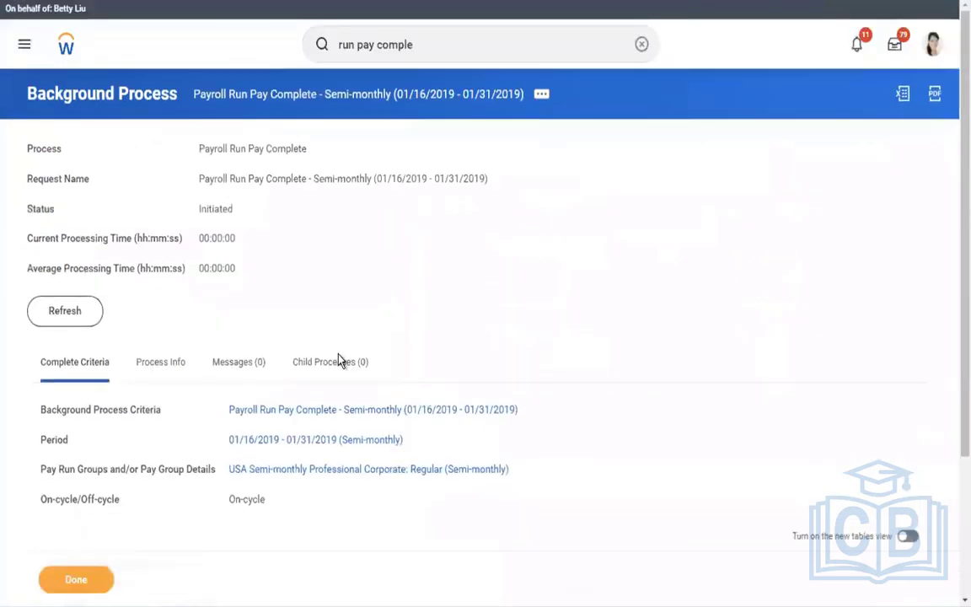
click(76, 314)
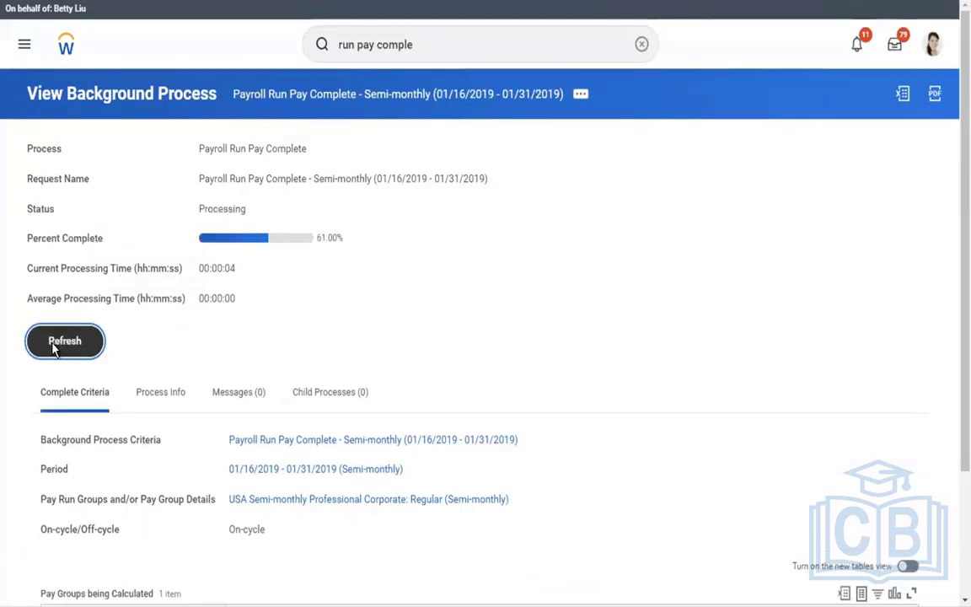
click(53, 346)
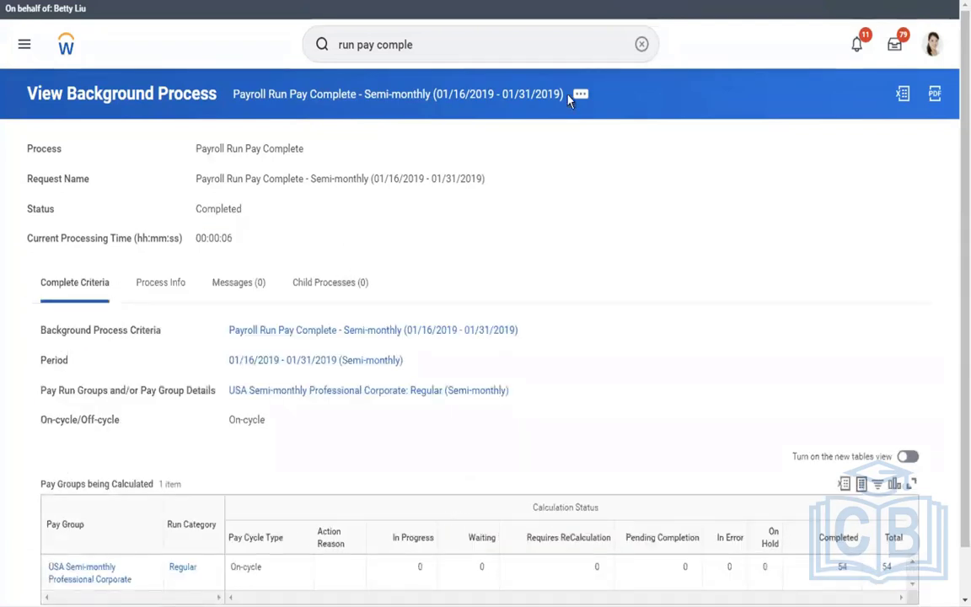
Step: Search for "settlement run" and open the Create Settlement Run task
click(642, 51)
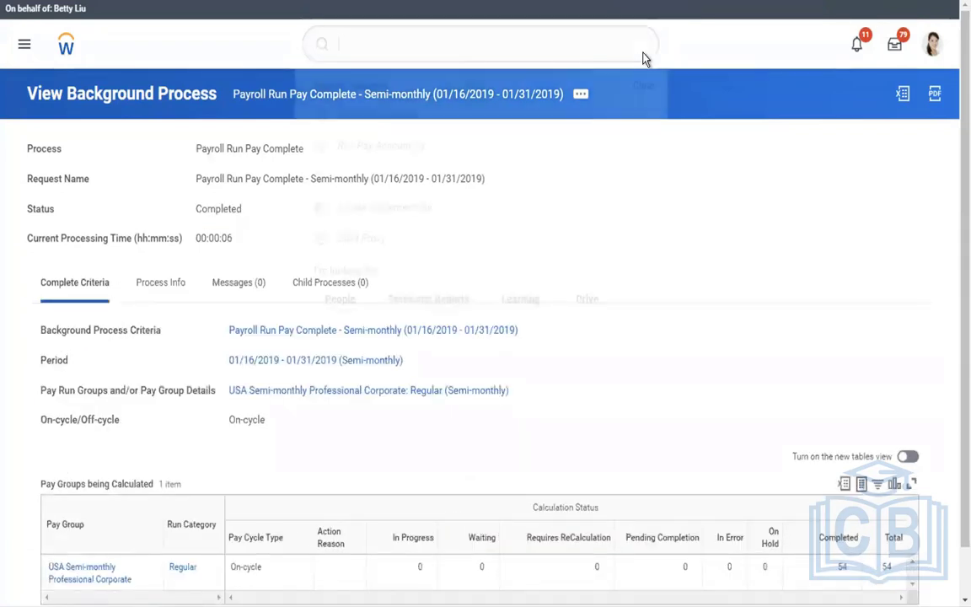
text(settleme)
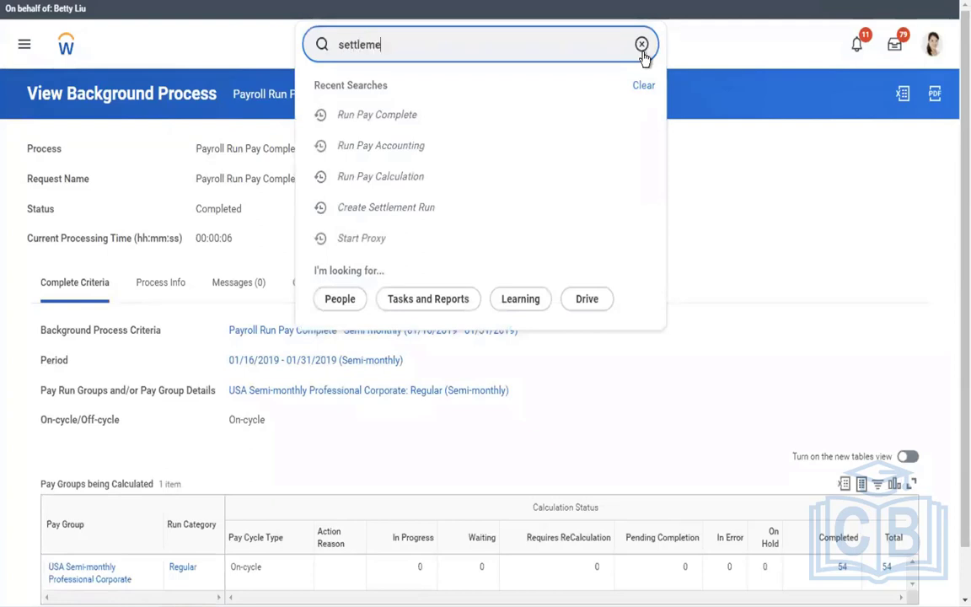
text(nt run)
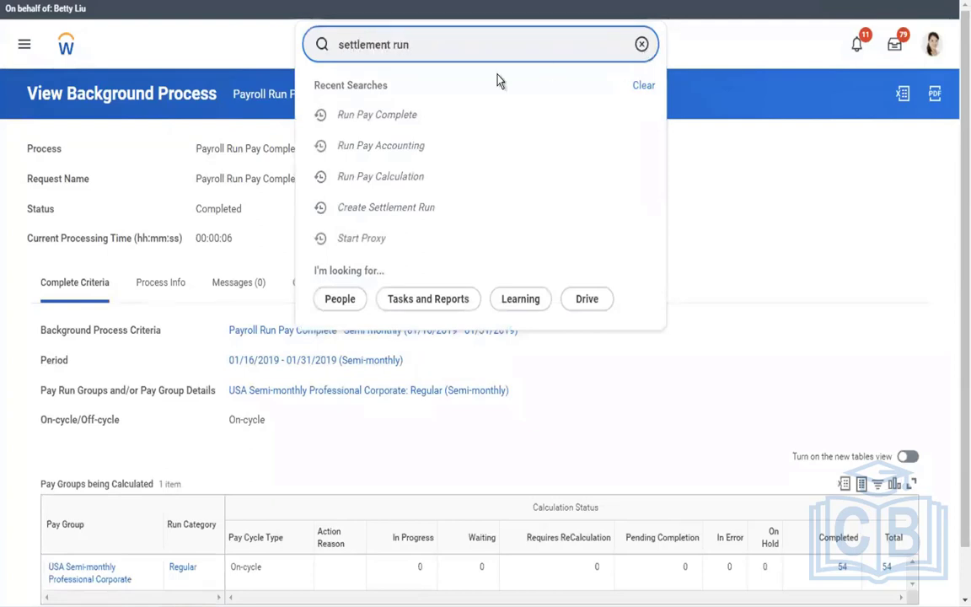
click(413, 90)
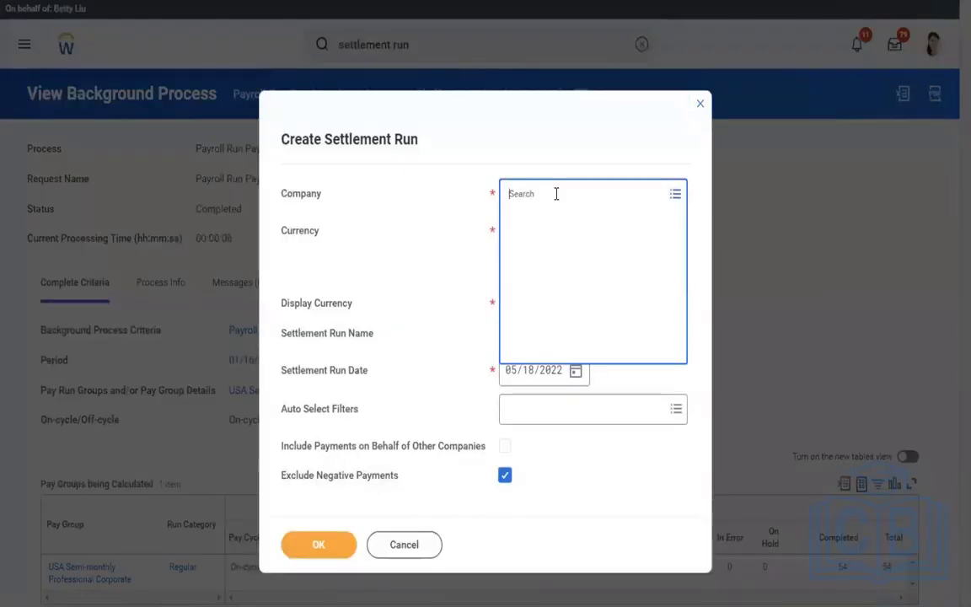
Step: Create a settlement run for Global Modern Services, Inc. (USA) named "XYZ - Settlement Run for Corporate Semi Monthly employees"
text(global mode)
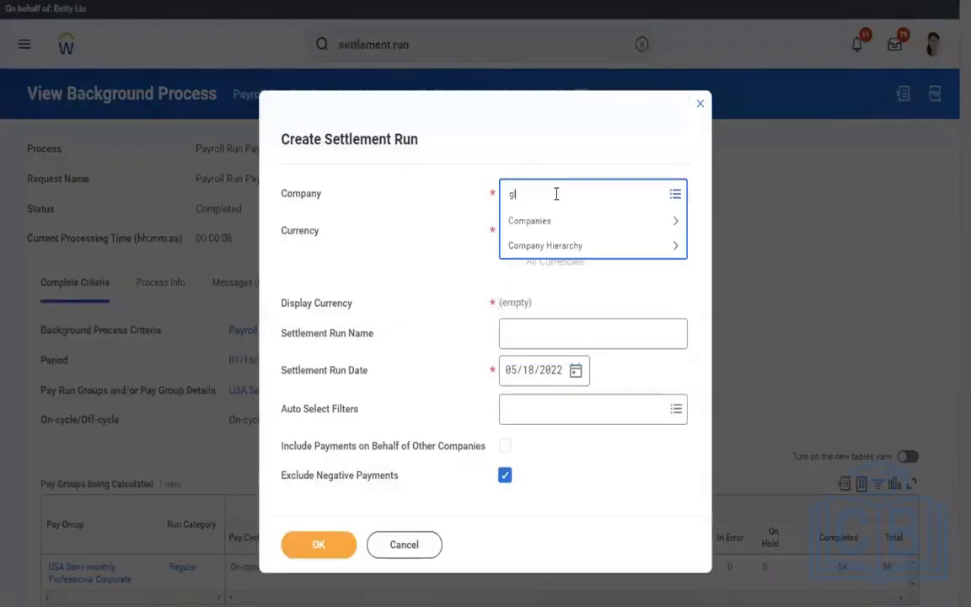
text(rn)
key(Return)
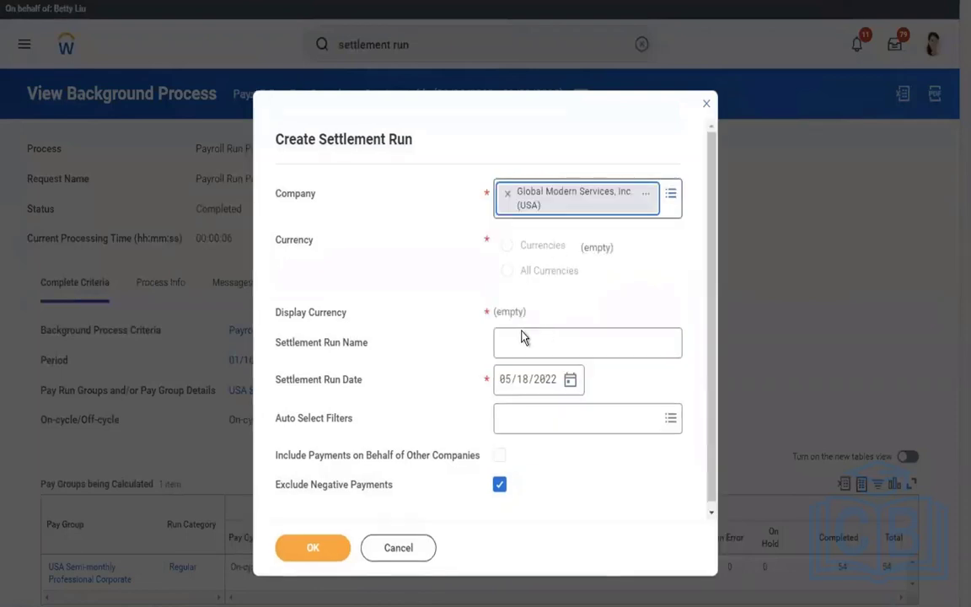
click(472, 297)
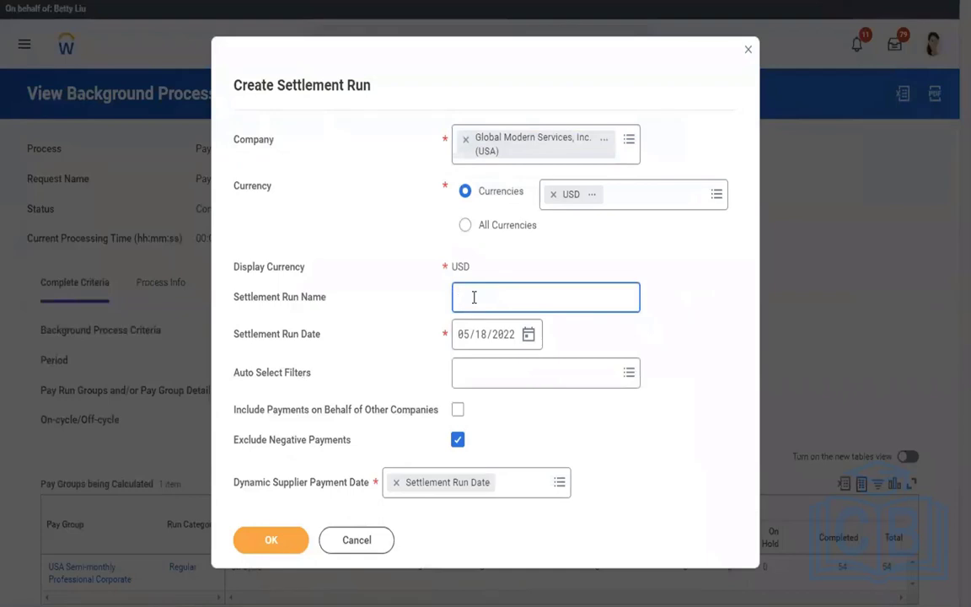
text(XYZ -Settlement)
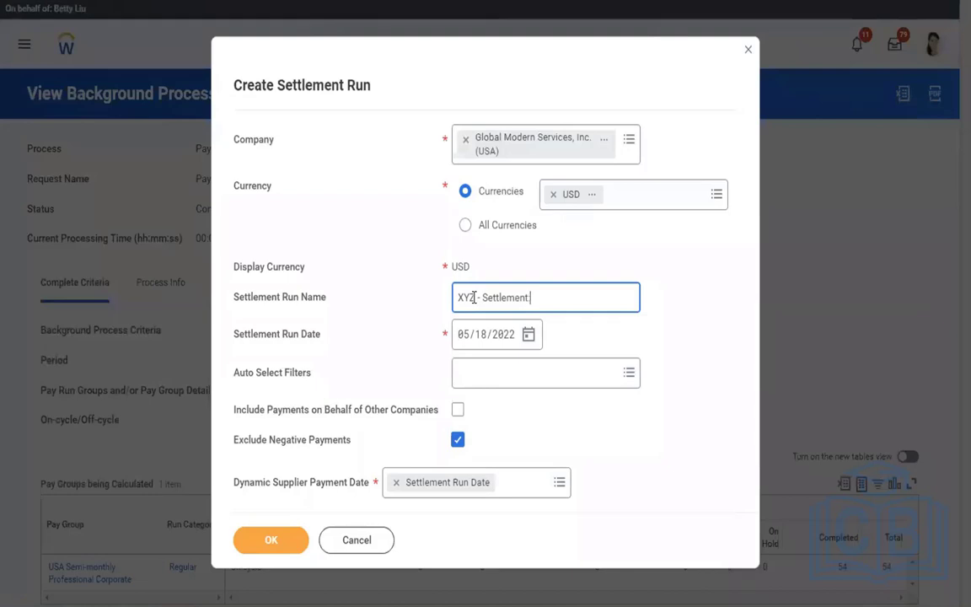
text( Run for Corporate Semi )
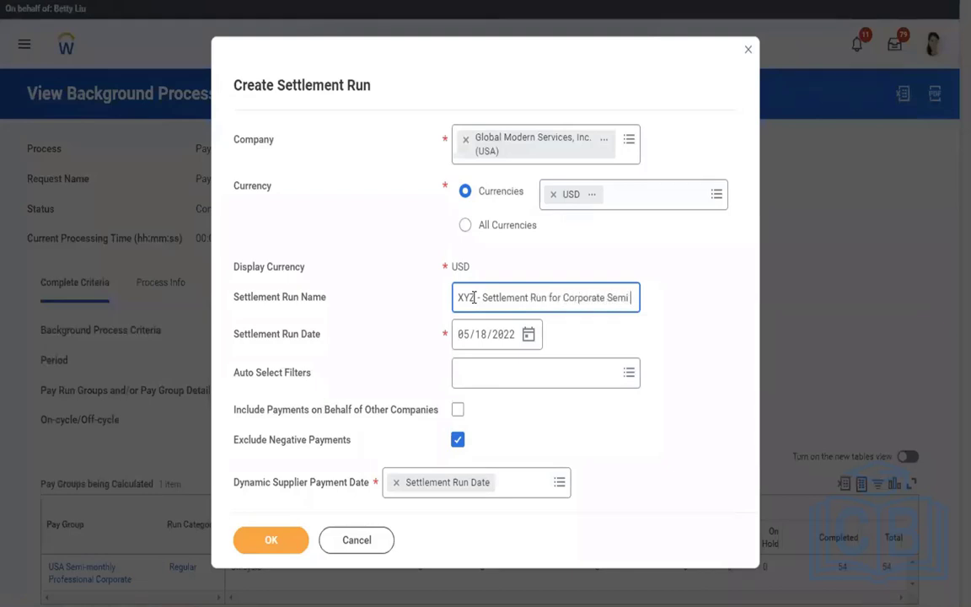
text(Monthly employees)
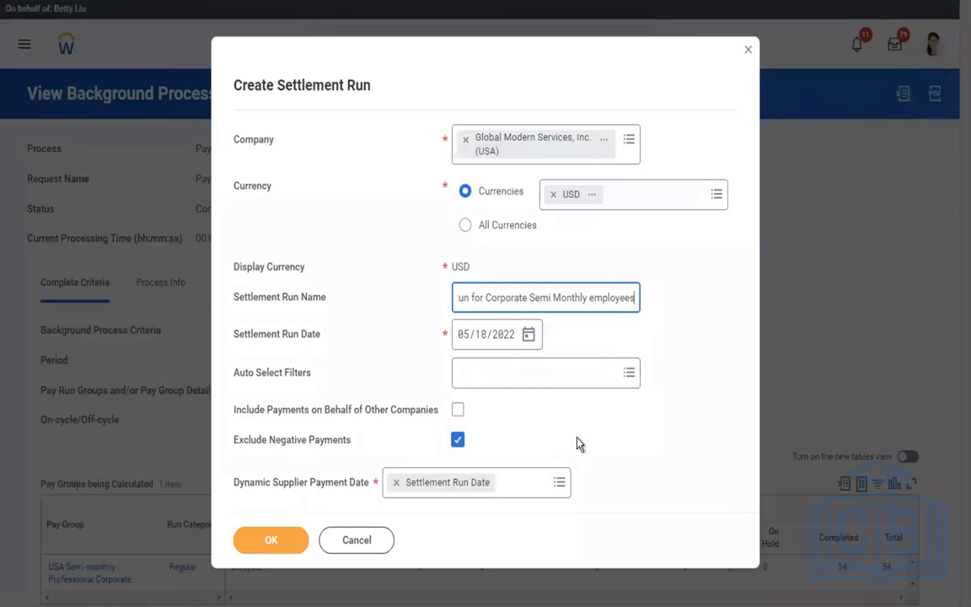
click(269, 541)
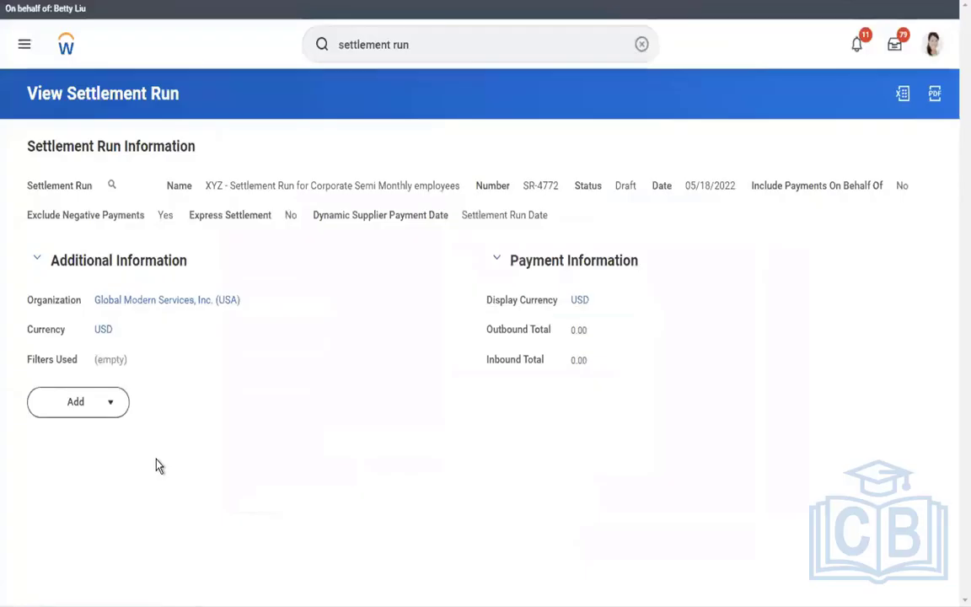
Step: Start adding pay groups to the settlement run, with period 01/16/2019 - 01/31/2019 (Semi-monthly) and completed pay group detail USA Semi-monthly Professional Corporate: Regular
click(110, 411)
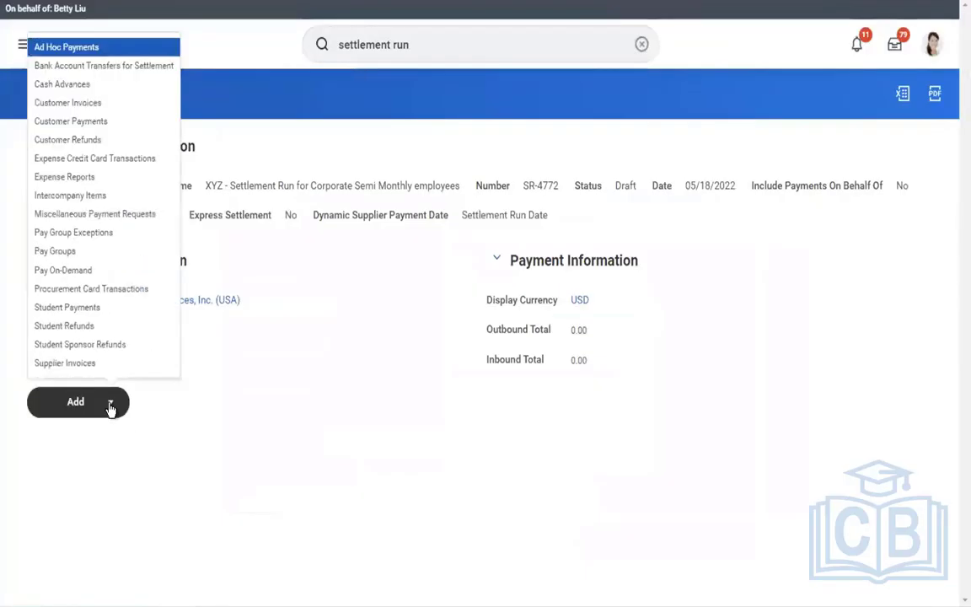
click(143, 249)
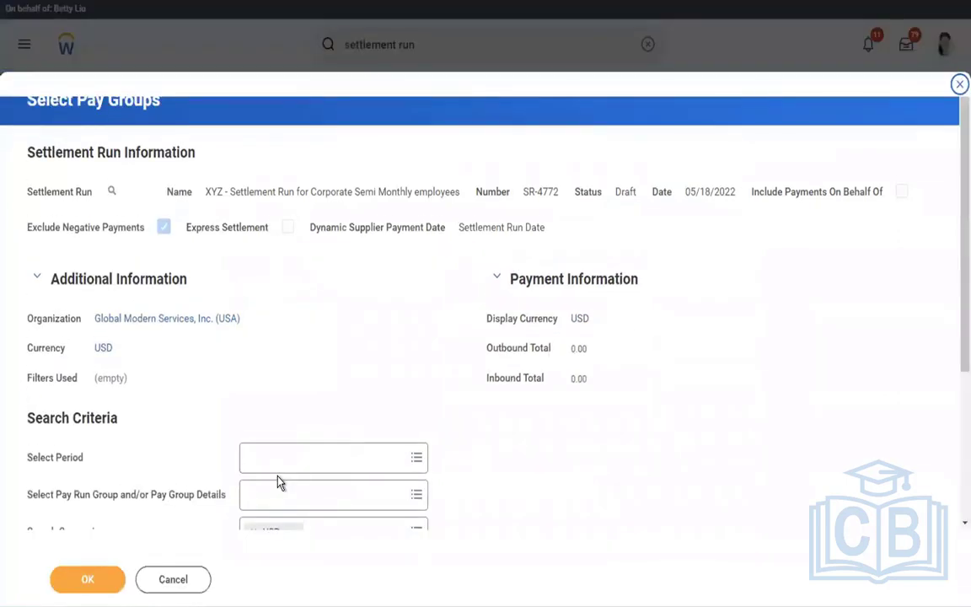
click(263, 462)
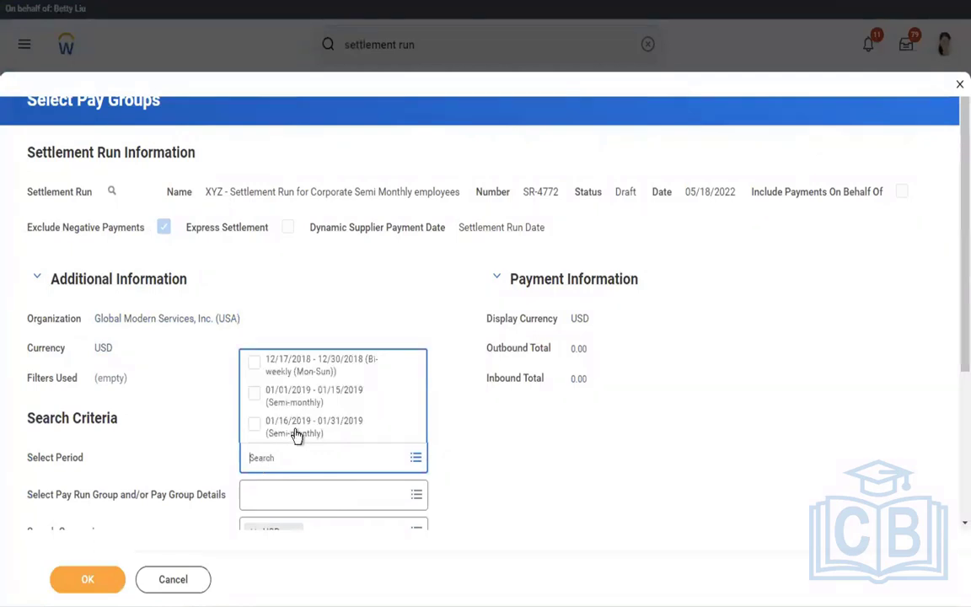
click(297, 433)
click(604, 428)
scroll(604, 428, down, 3)
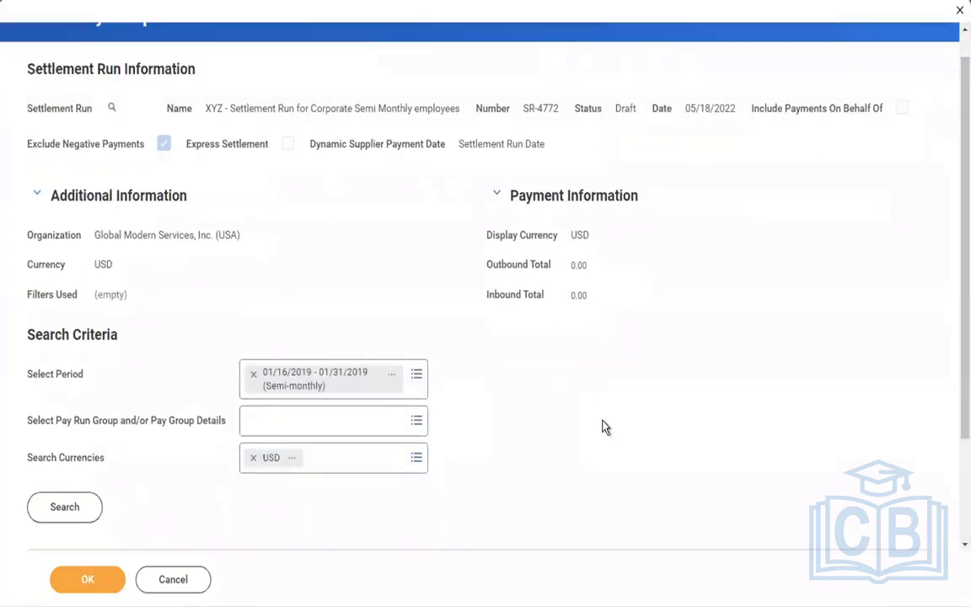
click(317, 334)
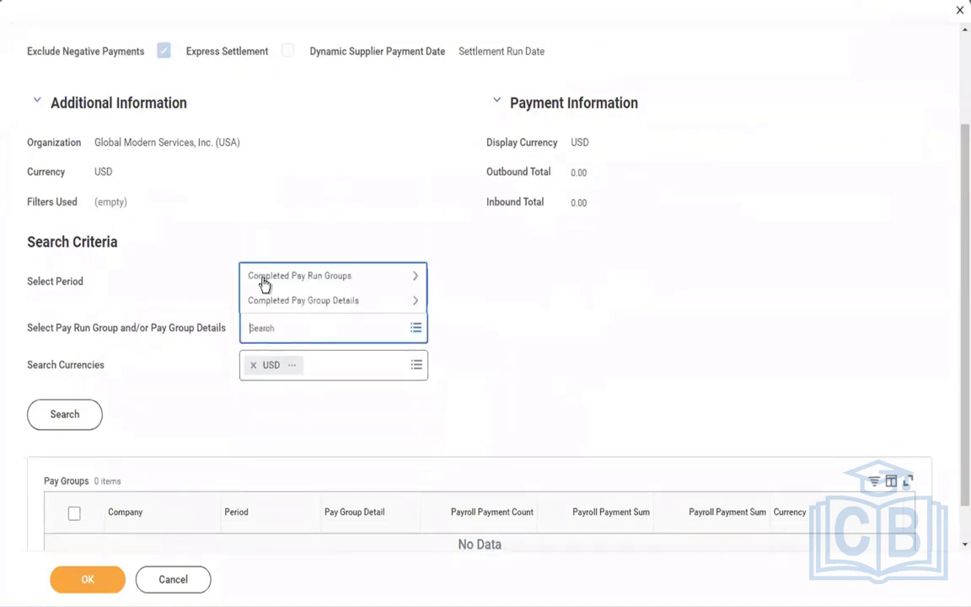
click(287, 301)
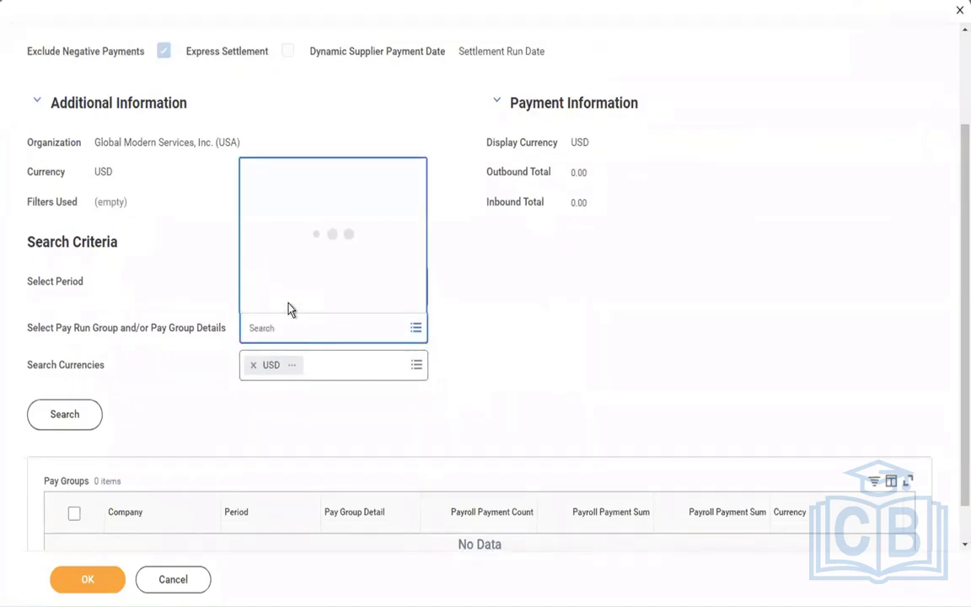
click(313, 300)
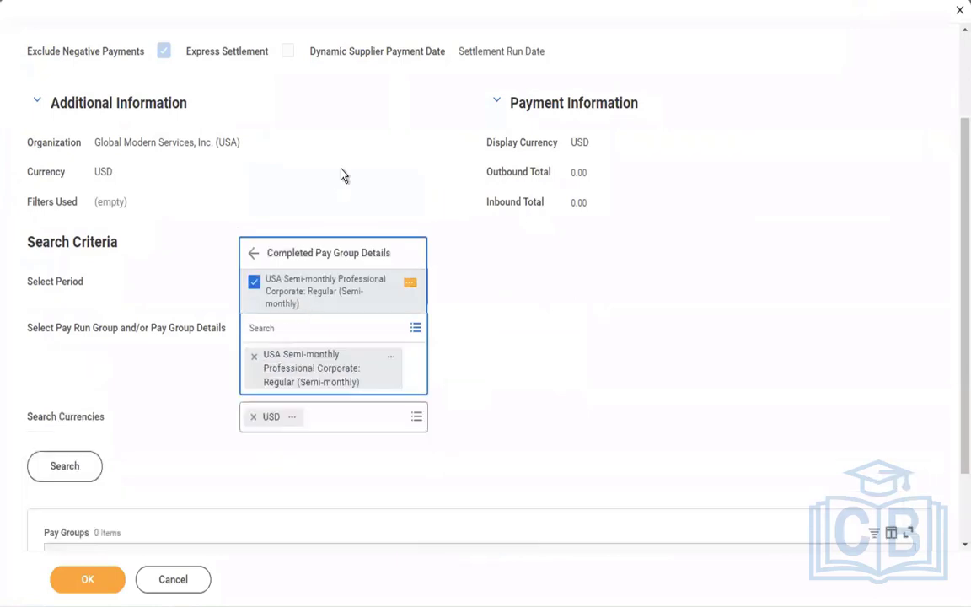
click(341, 169)
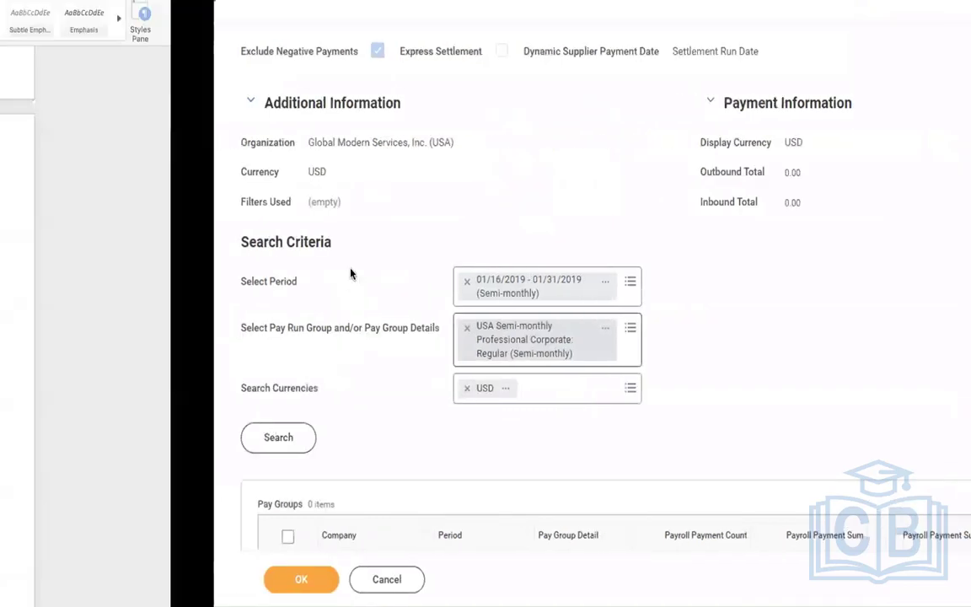
Step: Switch to the Word notes to review the Run Pay complete item, and return to the Workday pay group selection
key(ctrl+Left)
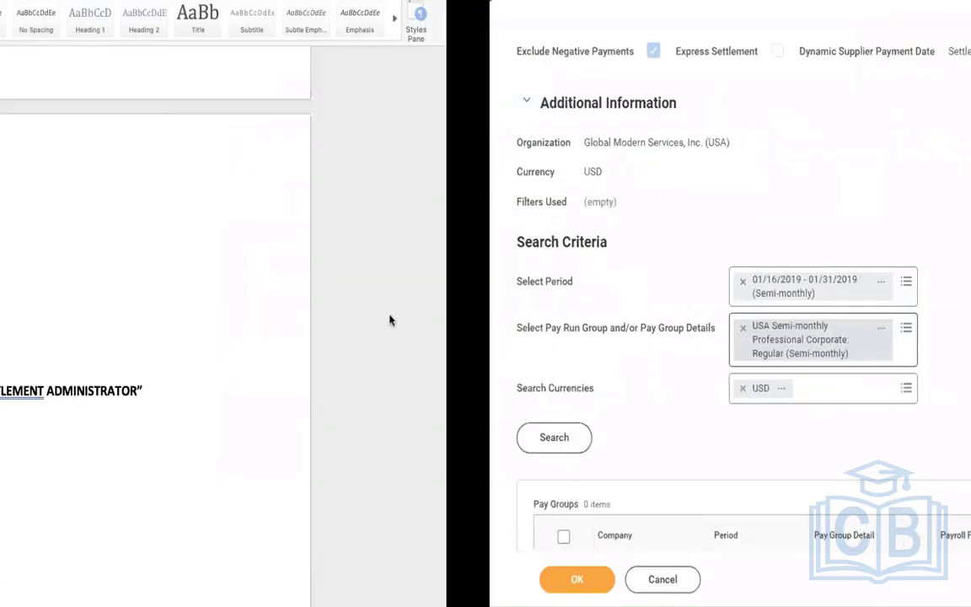
key(ctrl+Right)
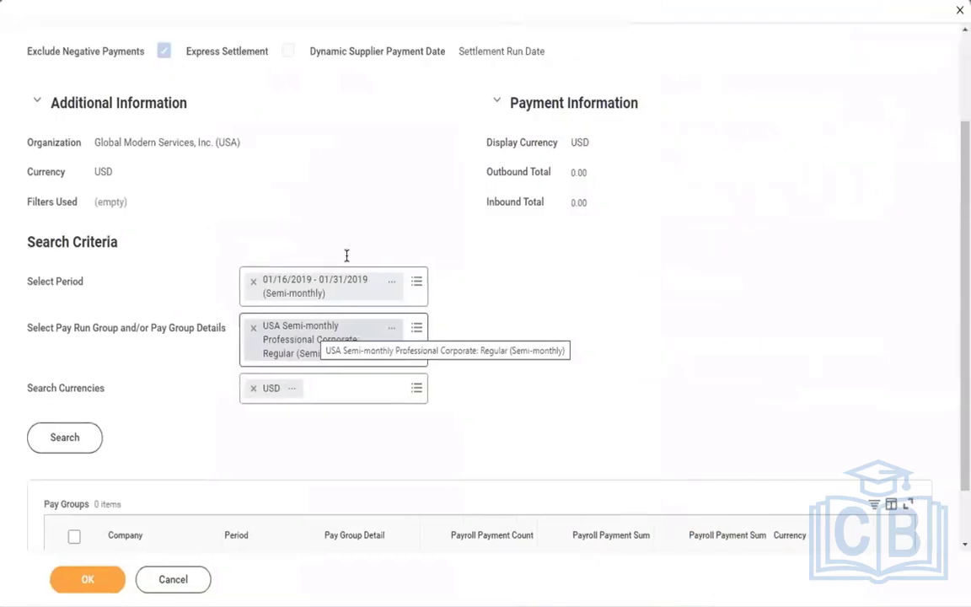
key(ctrl+Left)
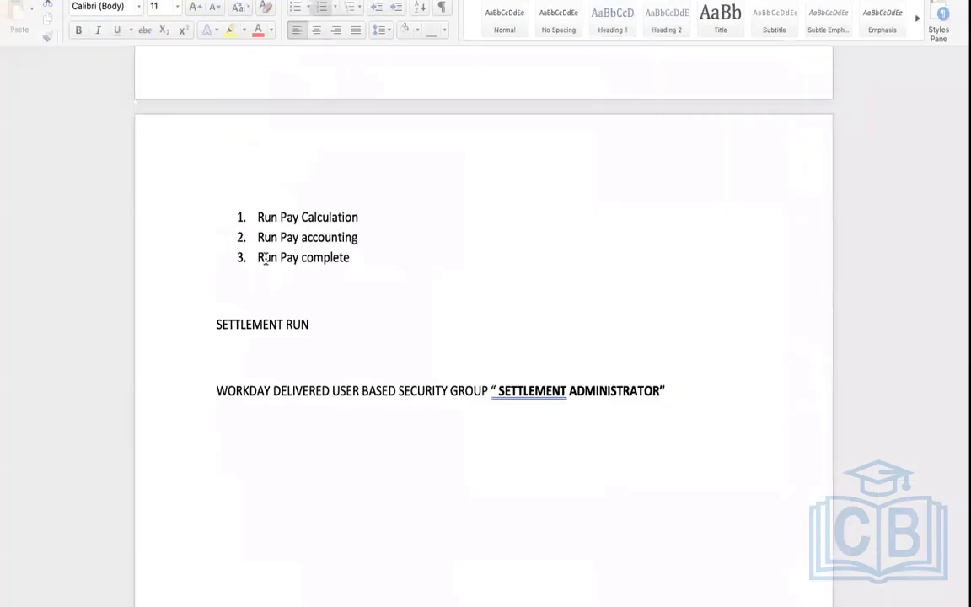
drag(352, 260, 261, 278)
key(ctrl+Right)
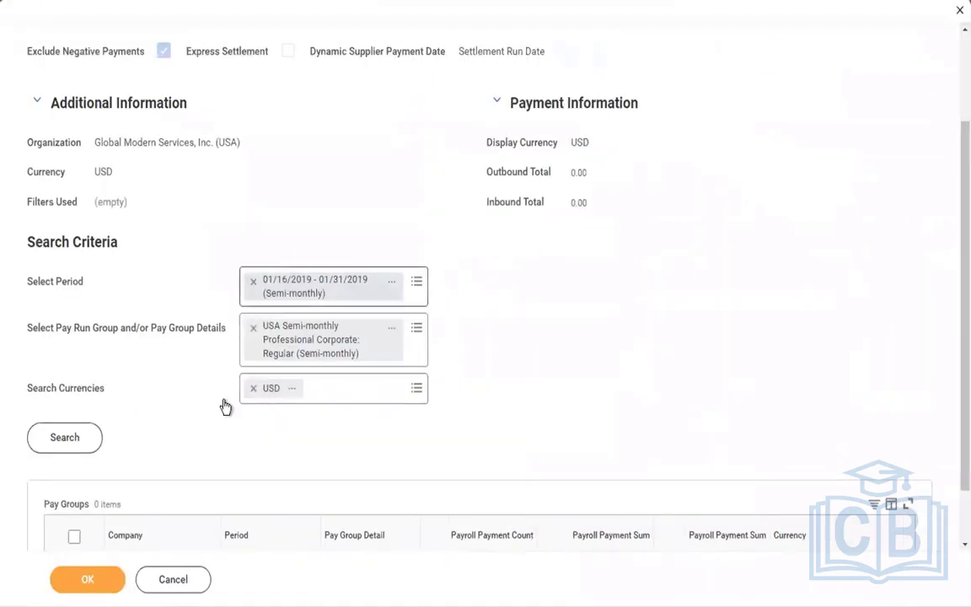
Step: Search for pay groups matching the criteria and check the found row's payroll payment sum options and payment count
scroll(544, 401, down, 2)
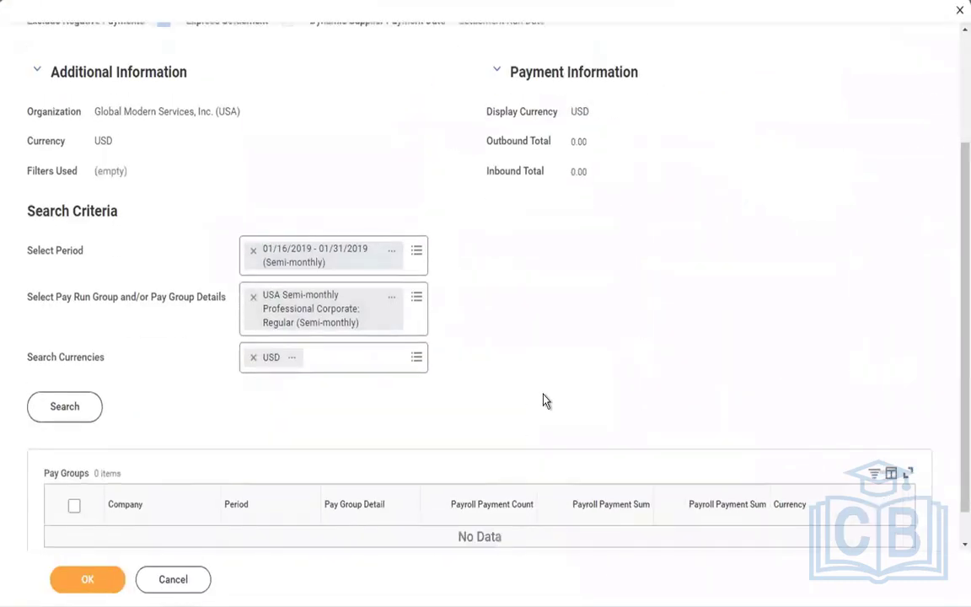
click(56, 369)
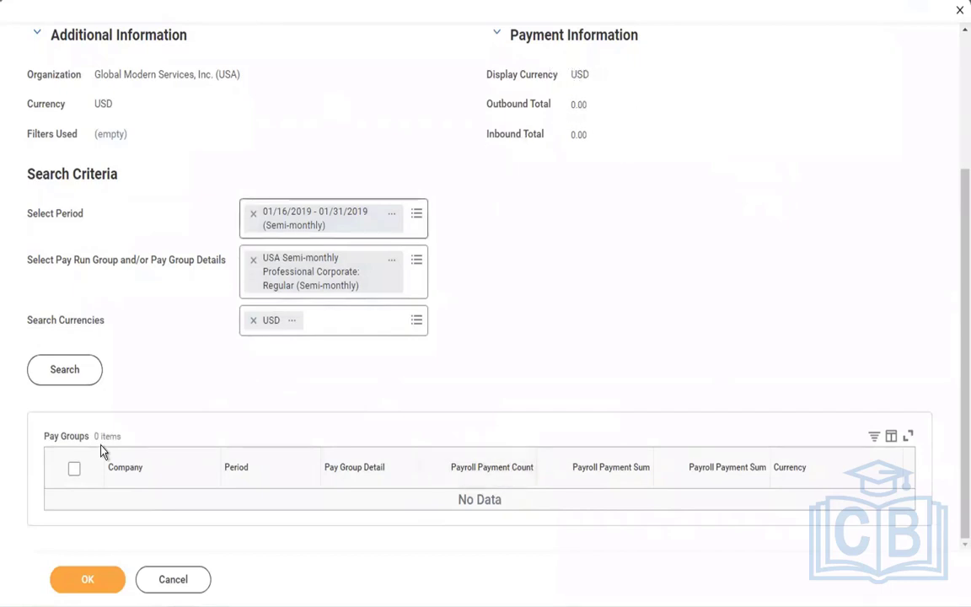
click(36, 377)
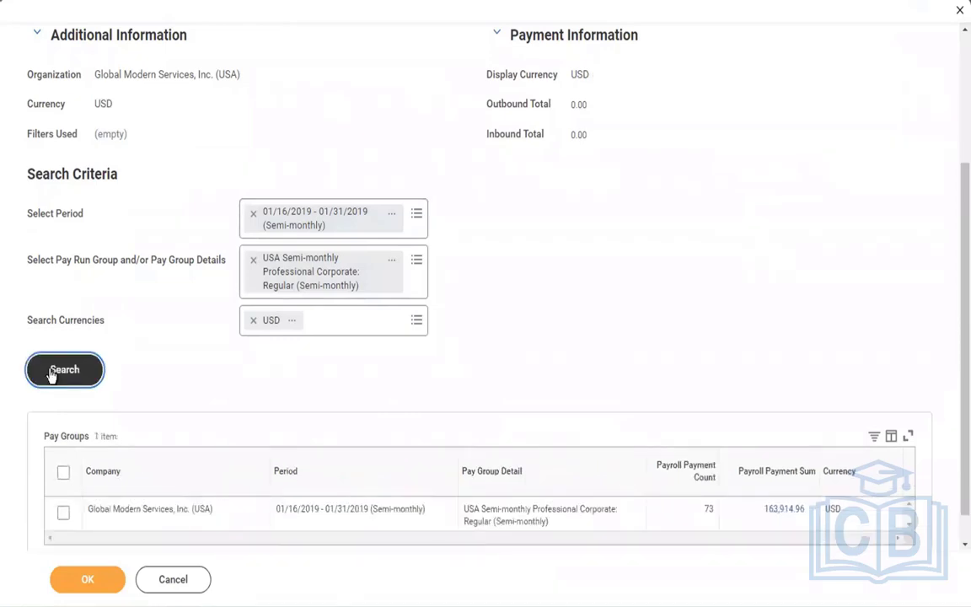
click(79, 377)
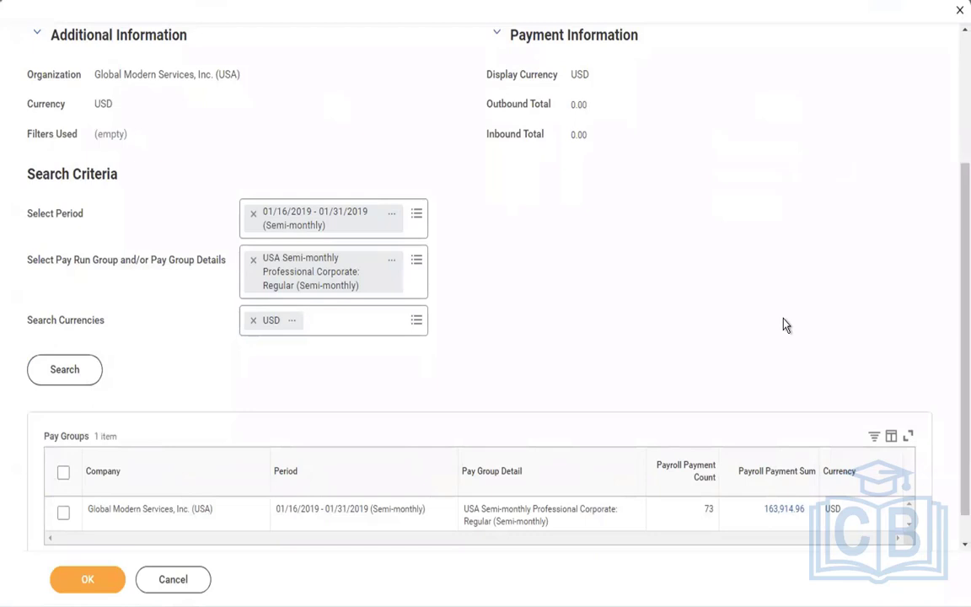
scroll(783, 325, down, 1)
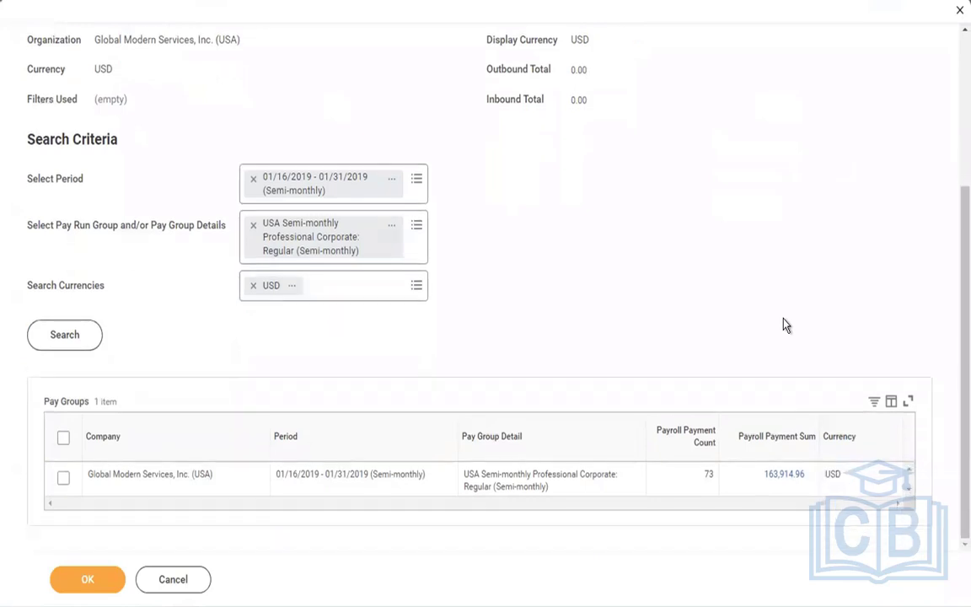
click(807, 477)
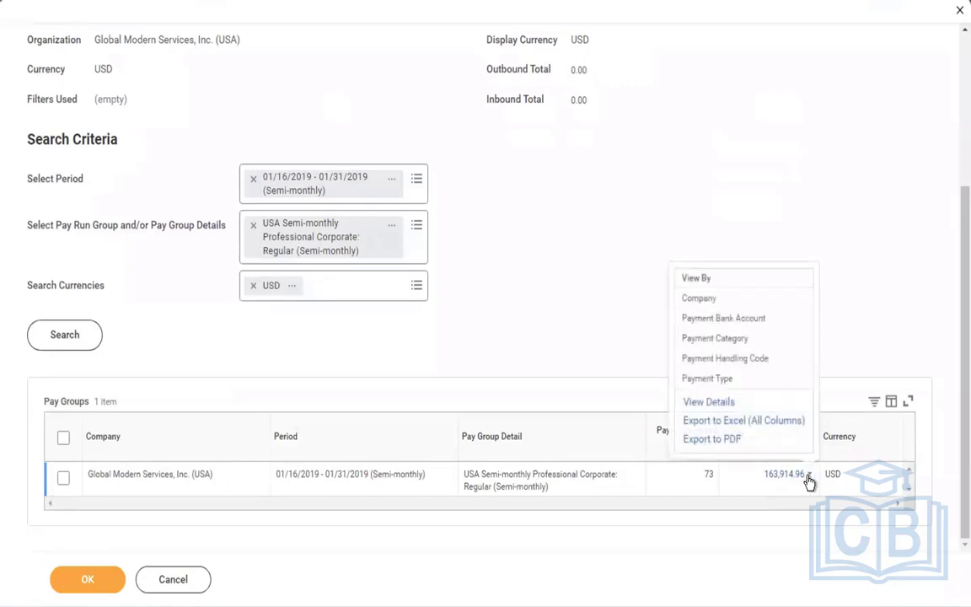
click(869, 180)
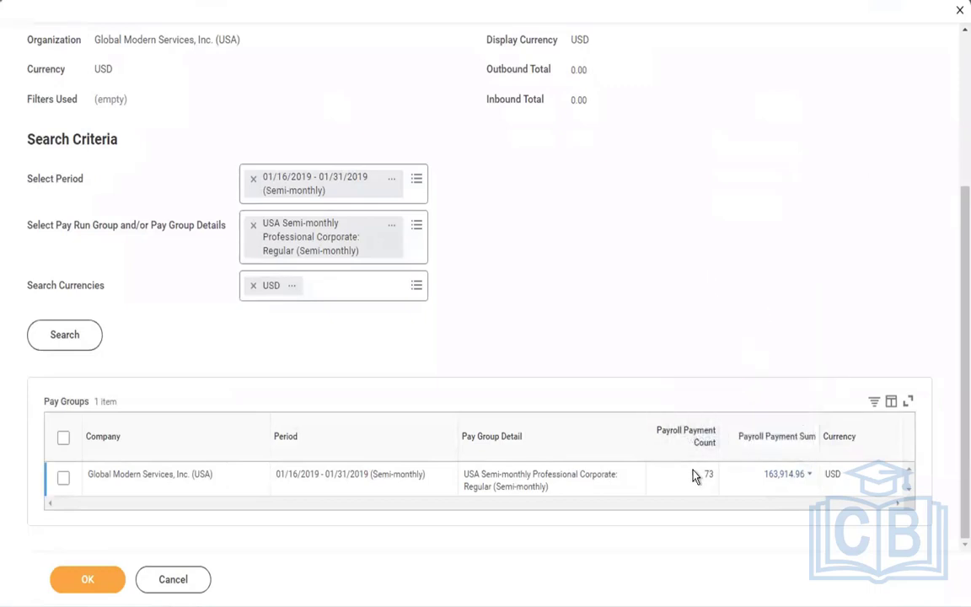
double_click(708, 473)
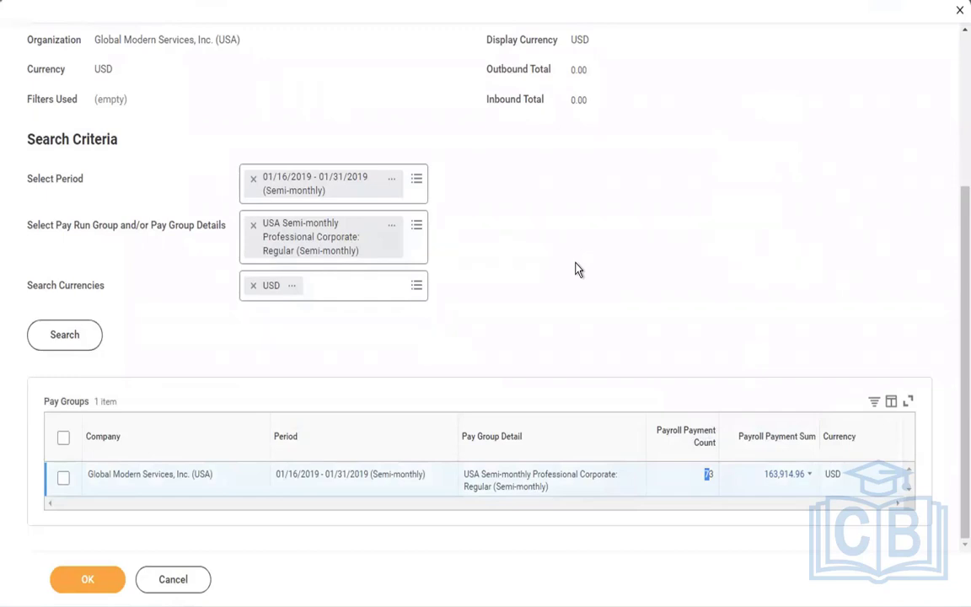
click(579, 269)
Step: Select the Global Modern Services, Inc. (USA) pay group row and add it to the settlement run
click(64, 478)
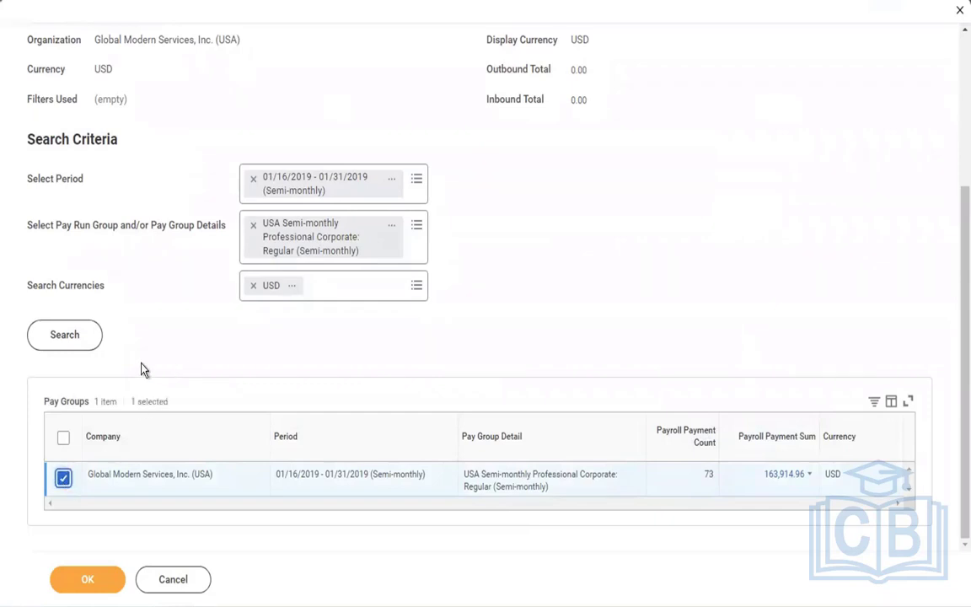
click(56, 344)
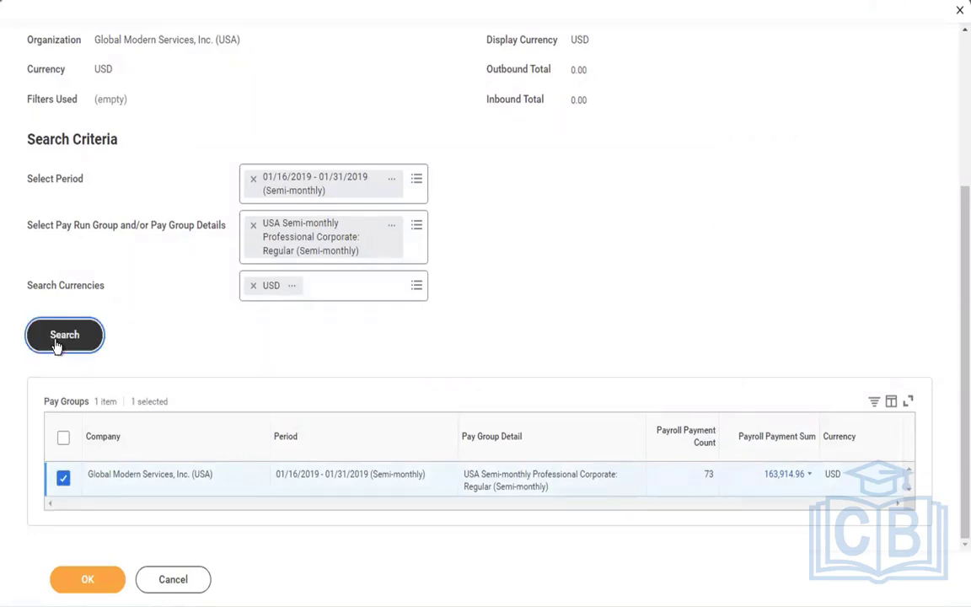
click(63, 481)
click(81, 583)
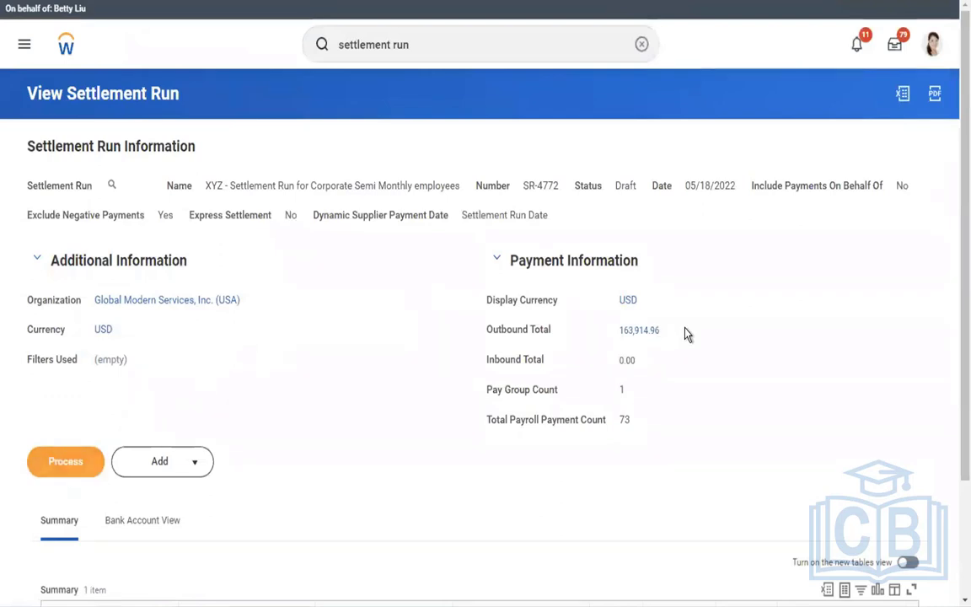
Step: Check the settlement run's outbound total and summary row, and process the settlement run
double_click(638, 330)
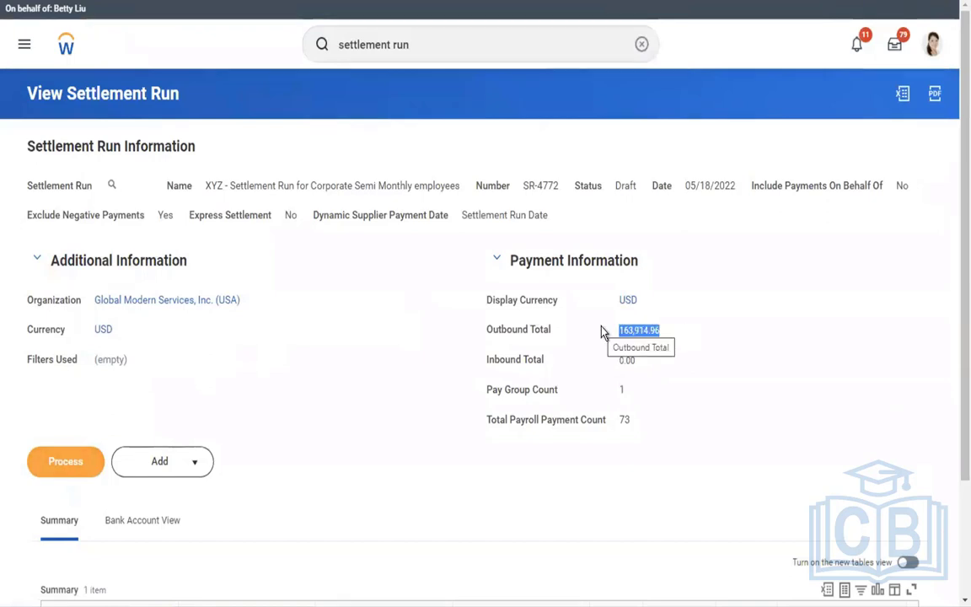
click(386, 343)
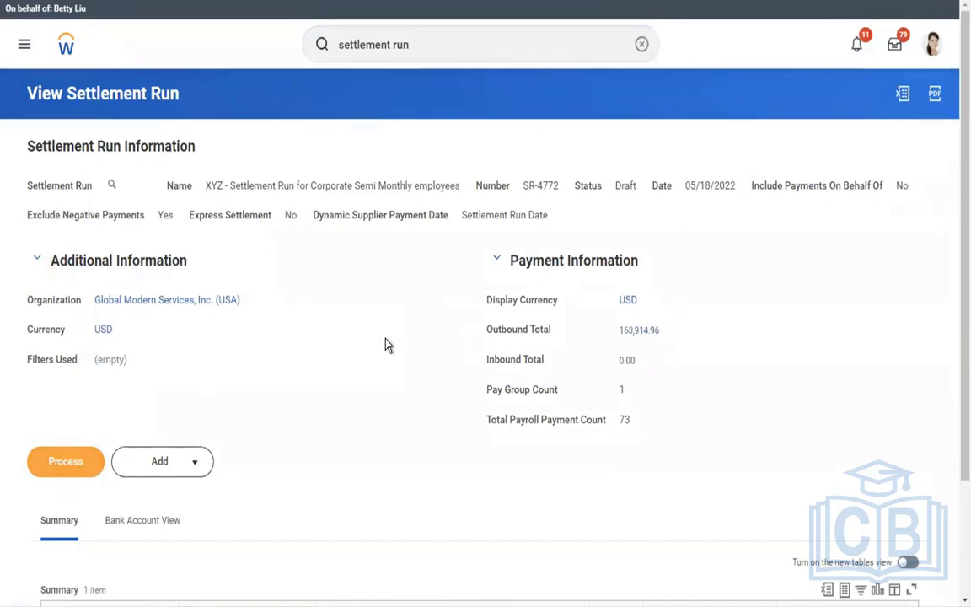
scroll(386, 343, down, 1)
scroll(386, 343, down, 1)
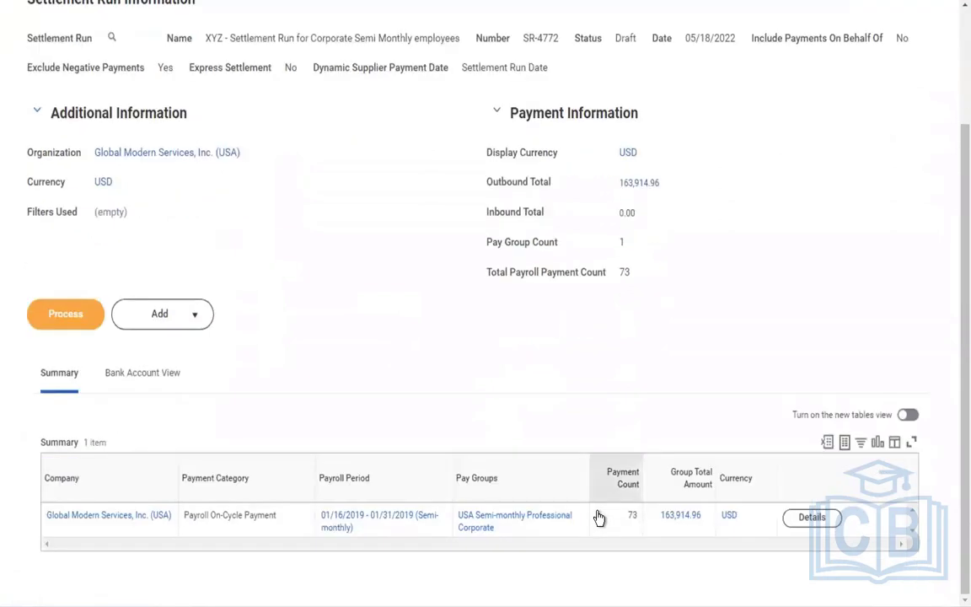
click(75, 316)
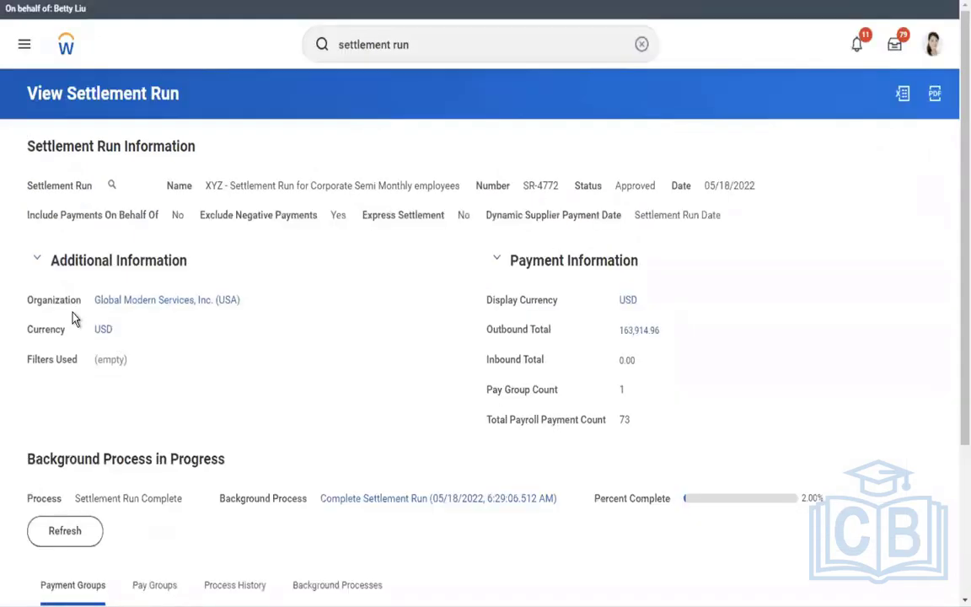
Step: Refresh the settlement run until its Settlement Run Complete background process finishes
click(74, 530)
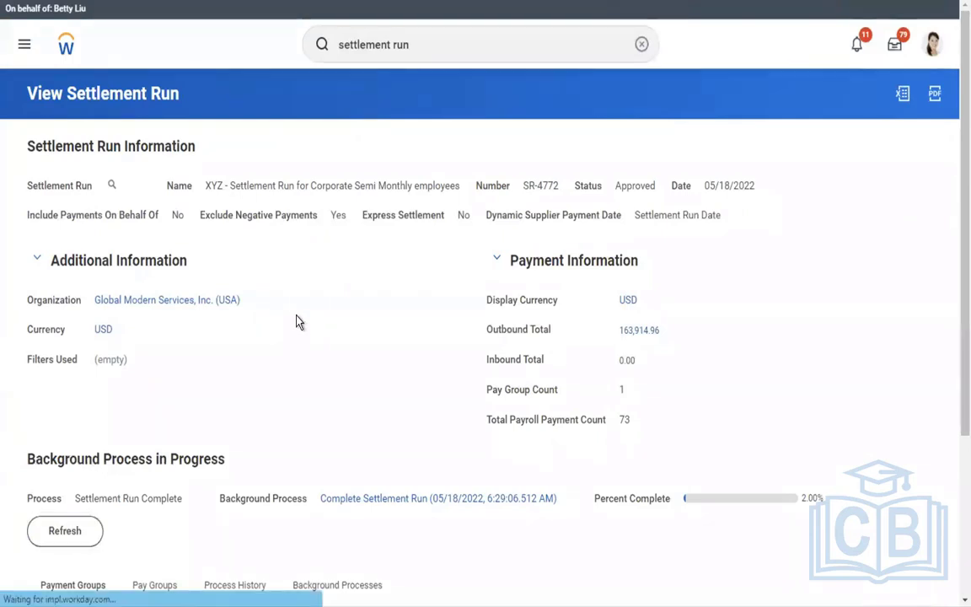
scroll(72, 311, down, 3)
click(72, 312)
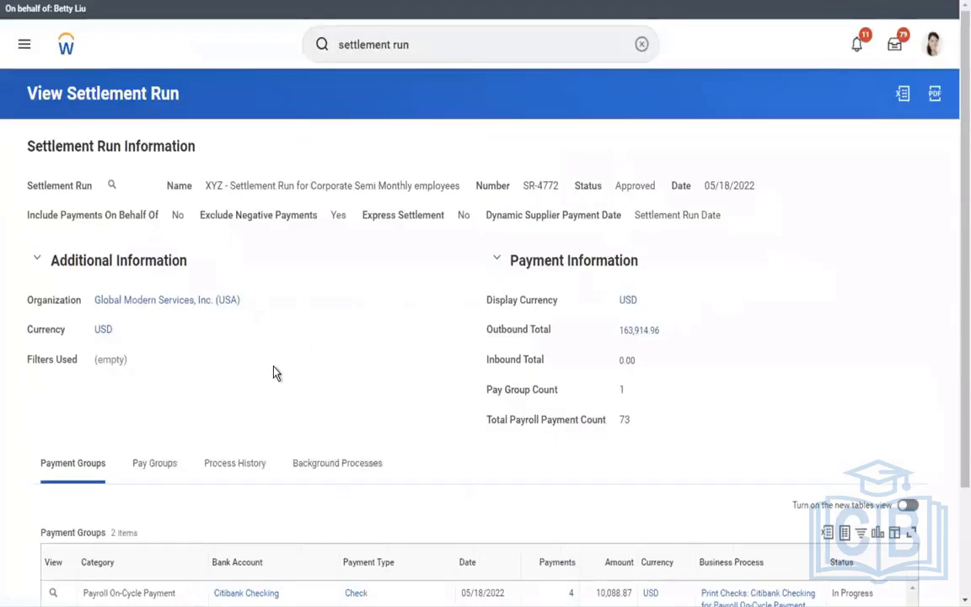
Step: Review the settlement run's payment groups, process history, related business processes and background processes
scroll(274, 373, down, 3)
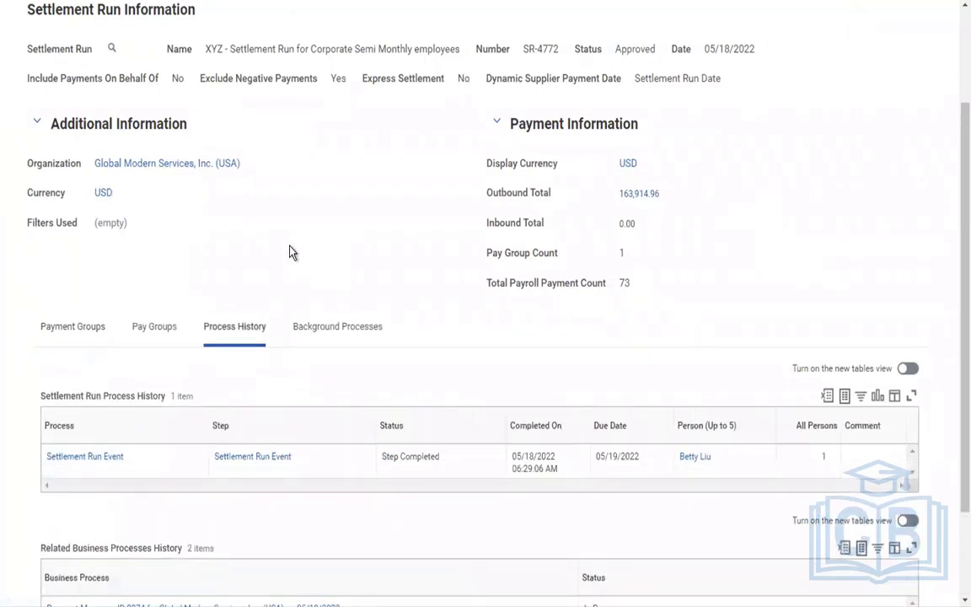
scroll(289, 252, down, 2)
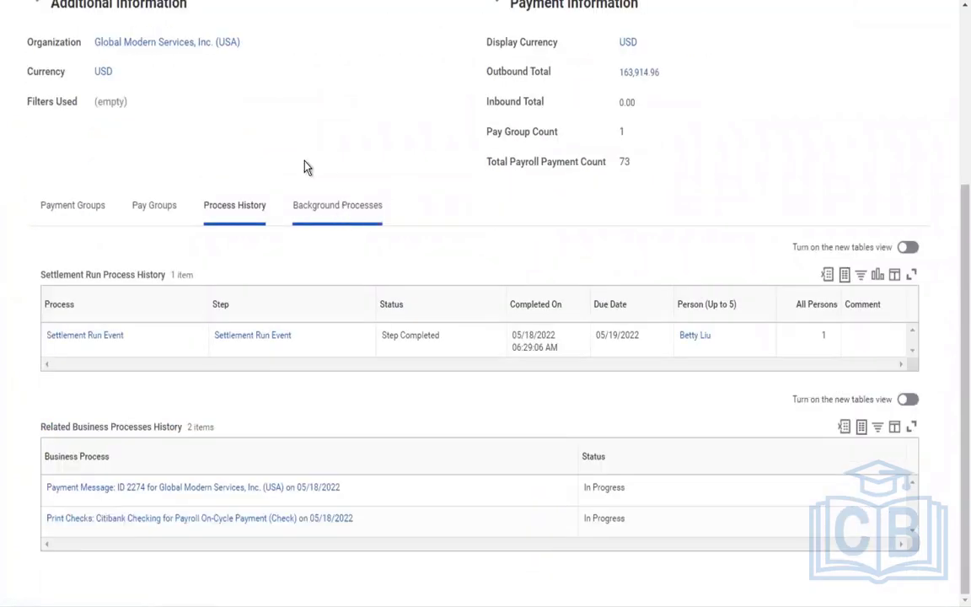
click(339, 212)
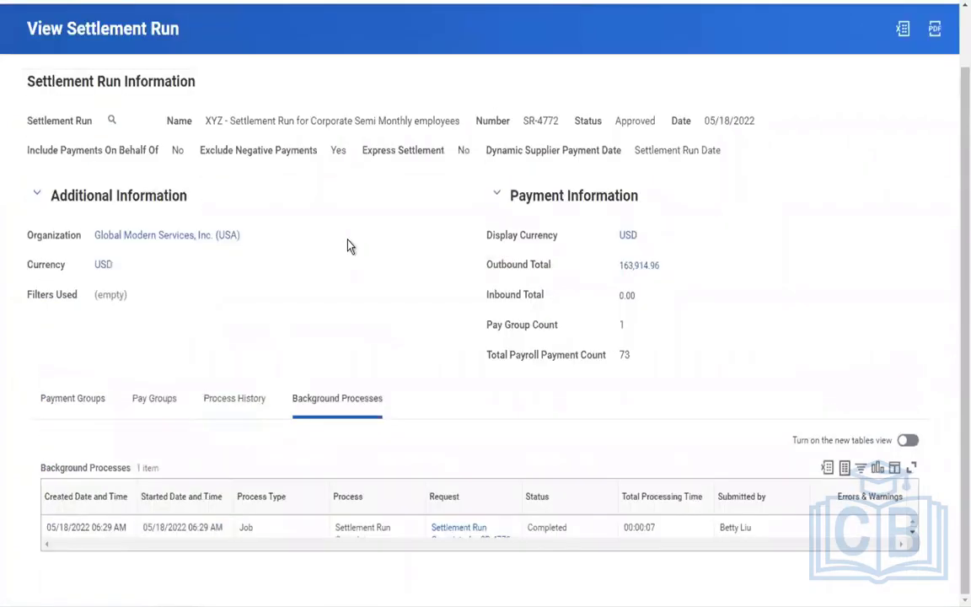
scroll(350, 245, down, 1)
click(88, 370)
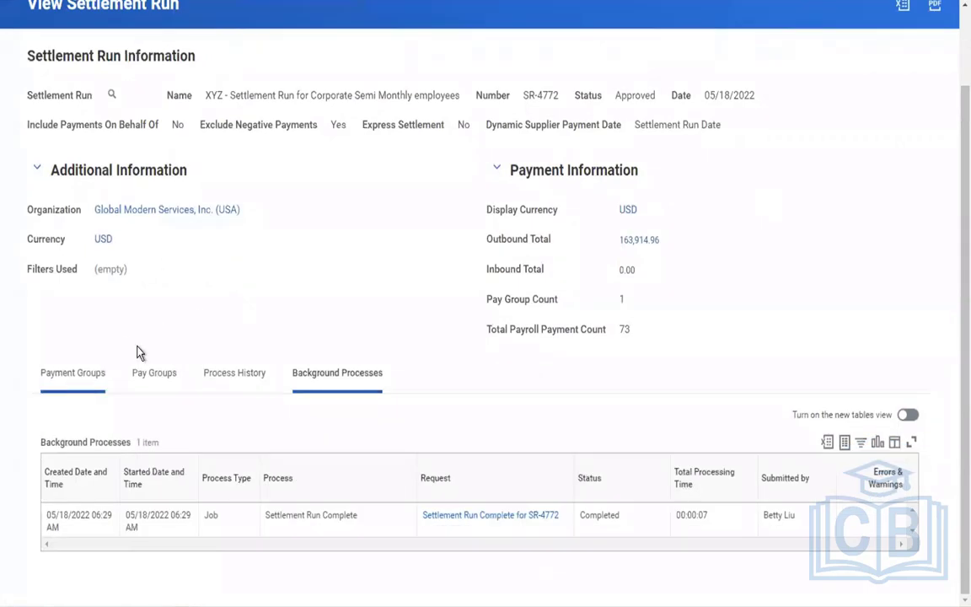
scroll(378, 272, up, 2)
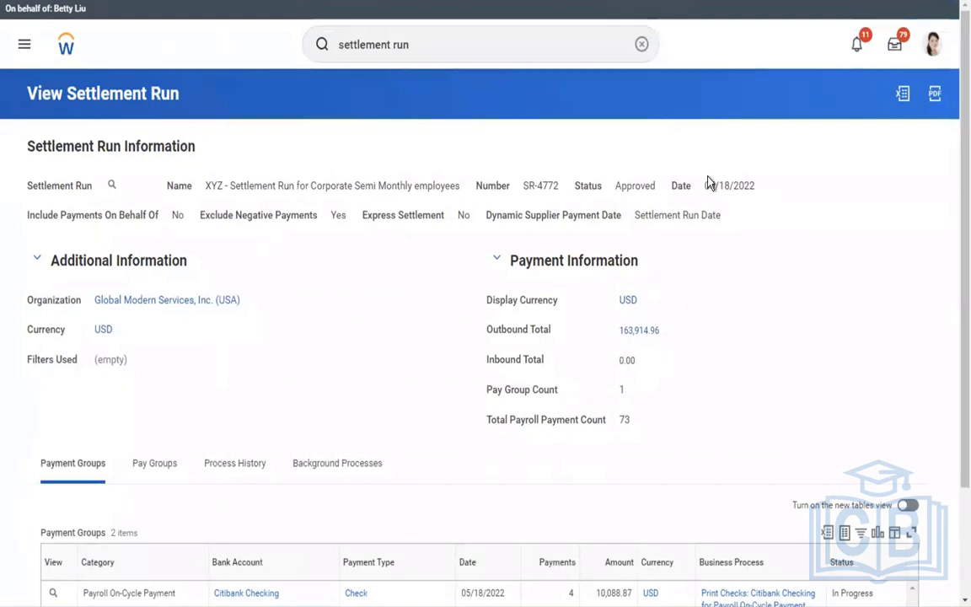
Step: Open the Print Checks: Citibank Checking task in the inbox, choose Print Checks, and submit it
click(895, 52)
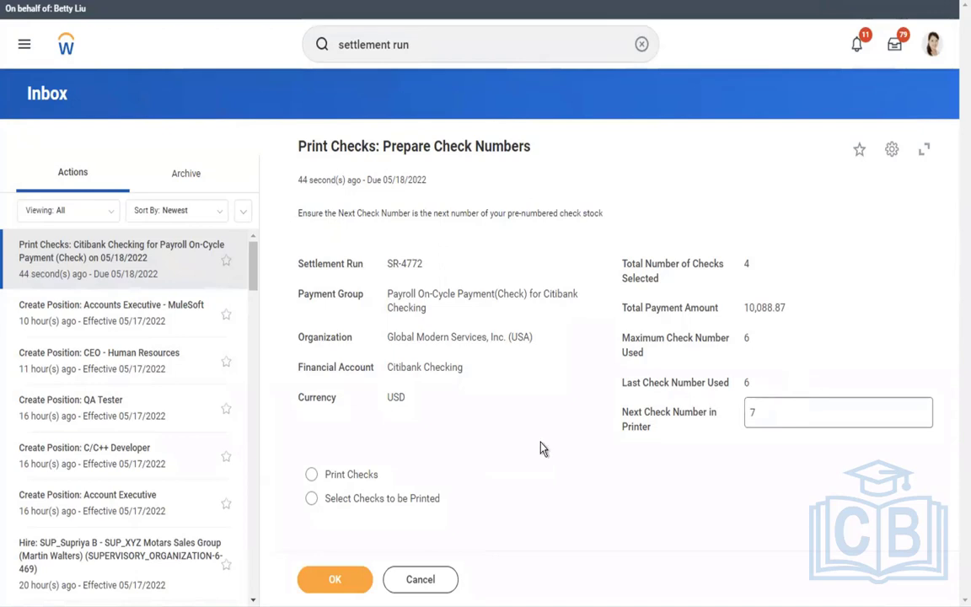
click(355, 479)
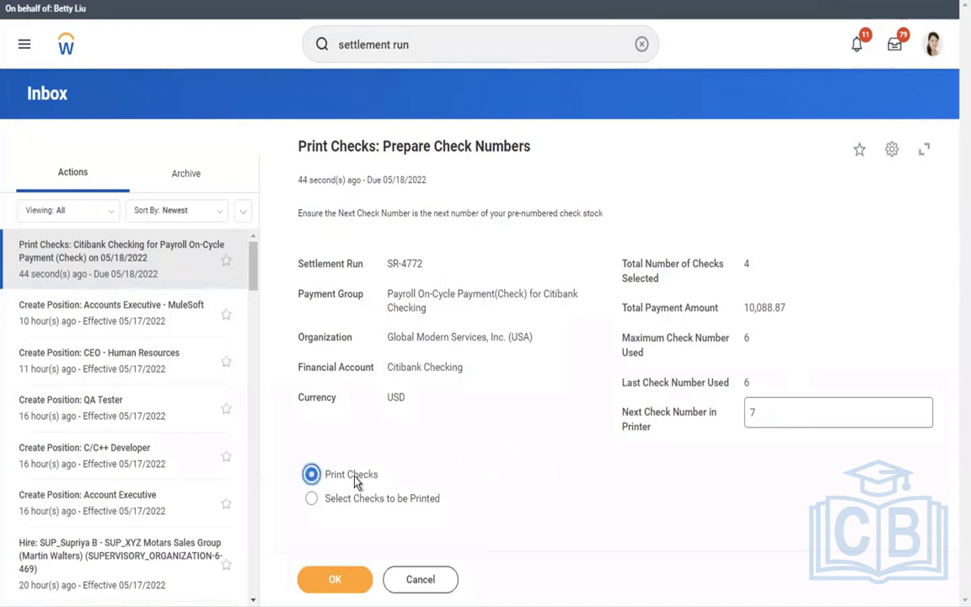
click(312, 500)
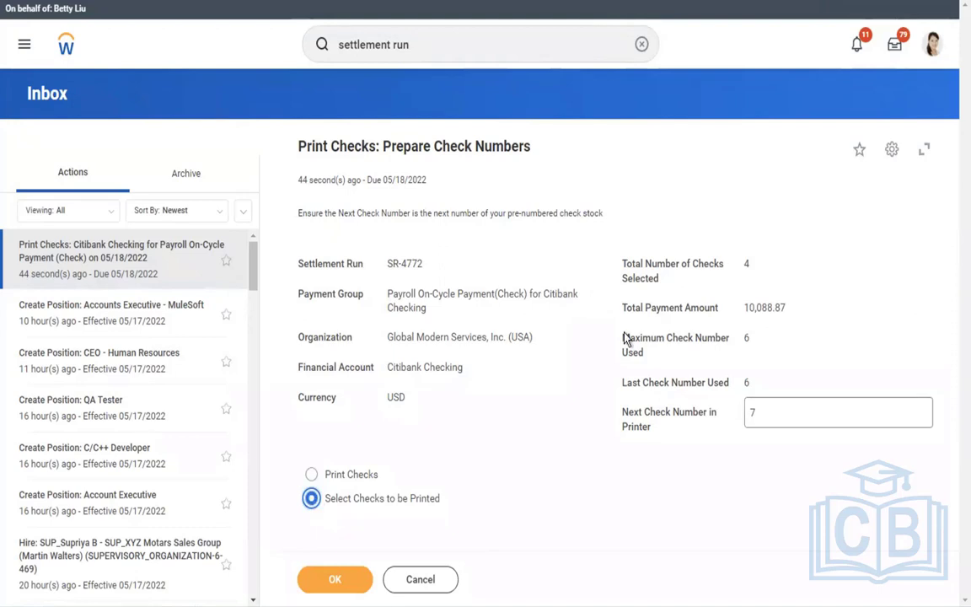
click(311, 474)
click(327, 582)
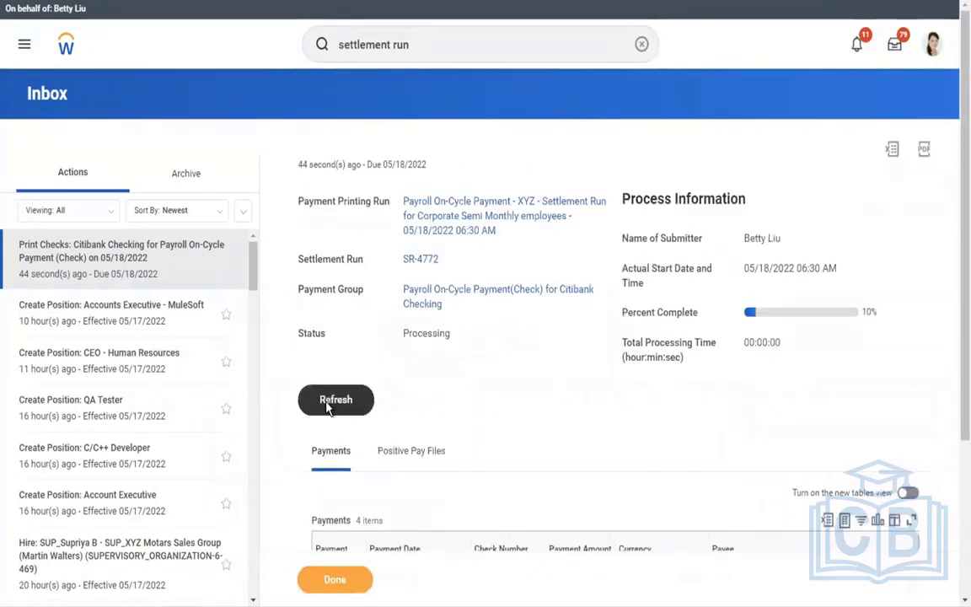
Step: Refresh the Citibank Checking payment printing run until its processing finishes
click(331, 403)
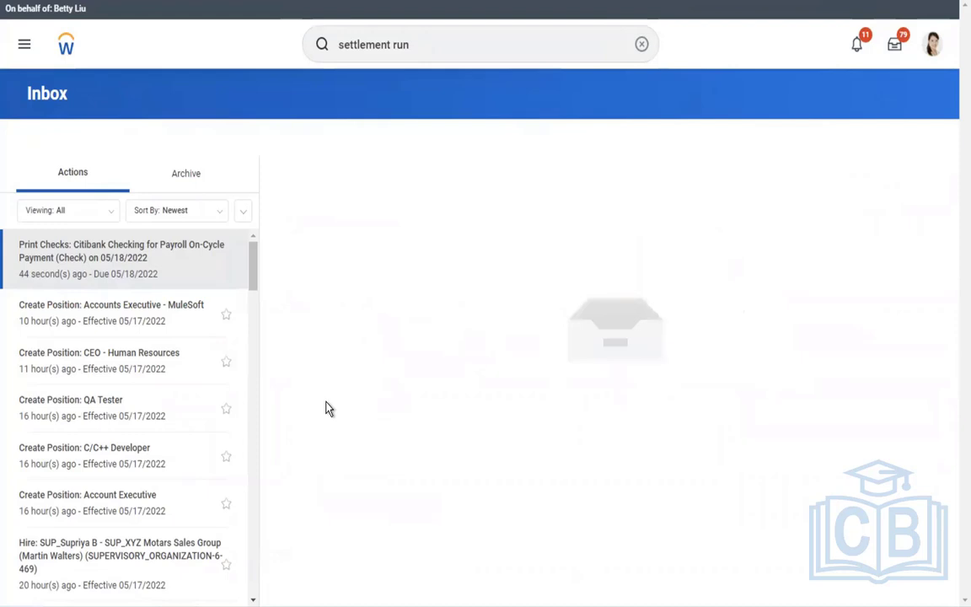
click(48, 319)
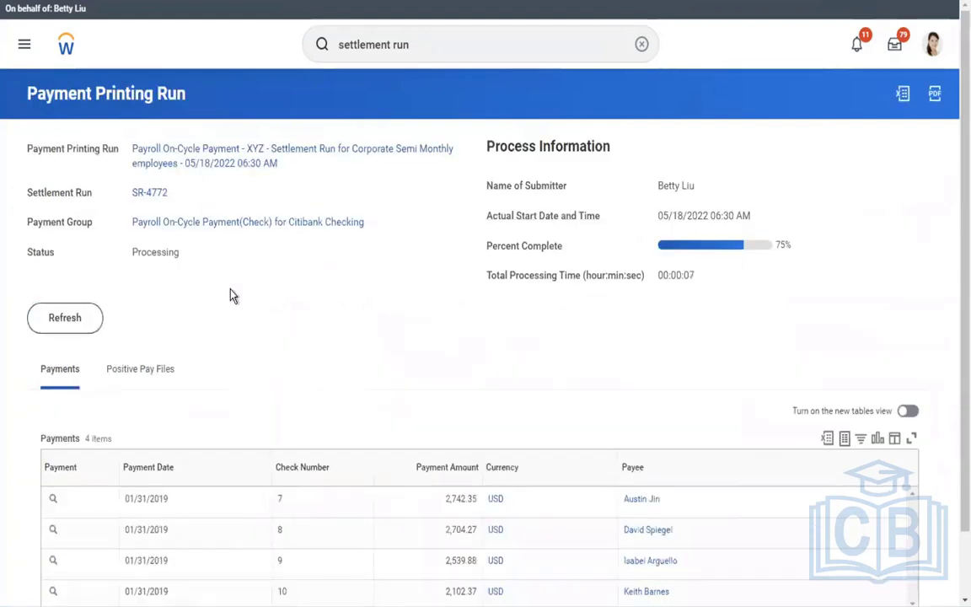
click(71, 323)
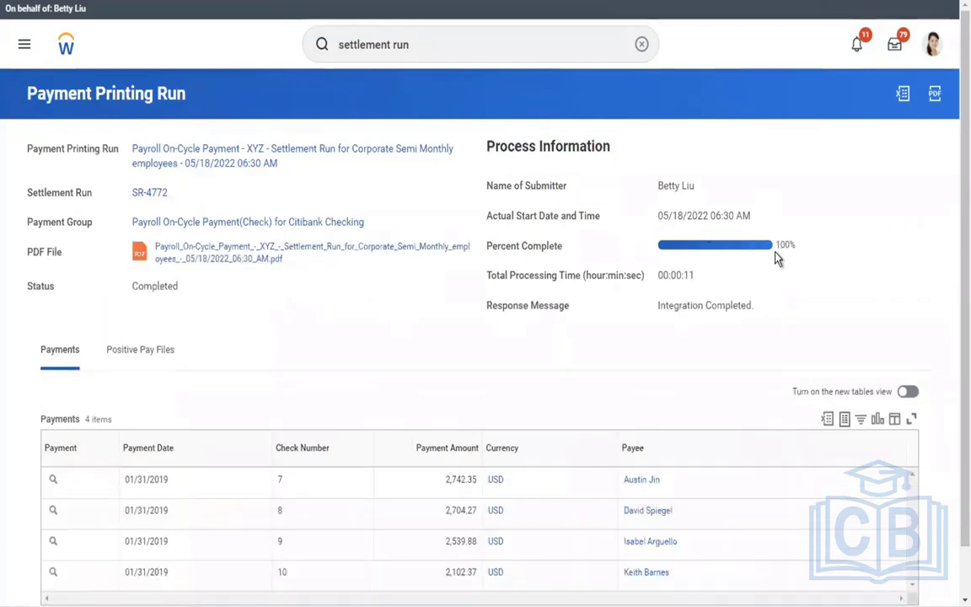
Step: Review the payment printing run's payments and the process history of its Positive Pay Files
scroll(815, 295, down, 1)
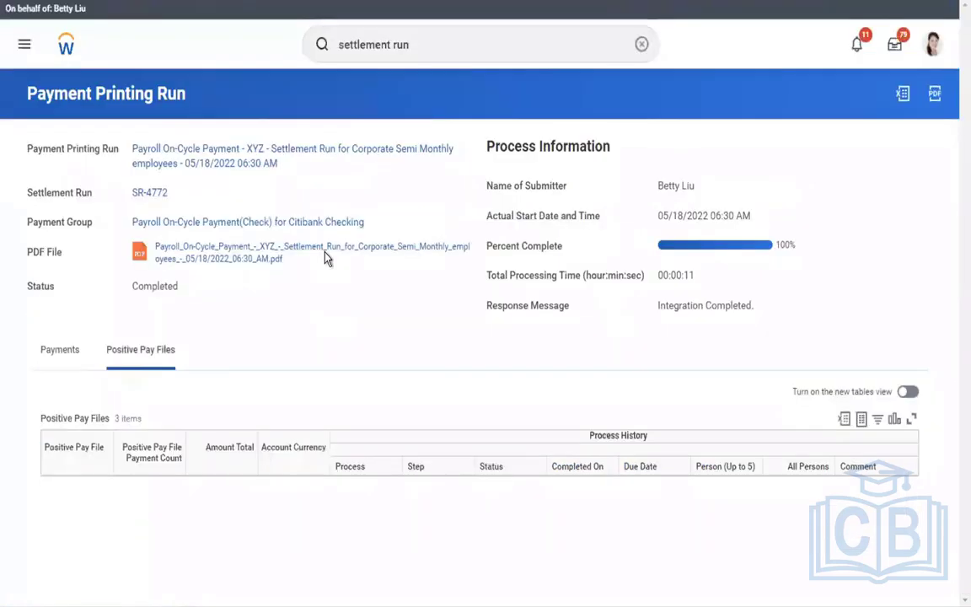
scroll(716, 472, down, 1)
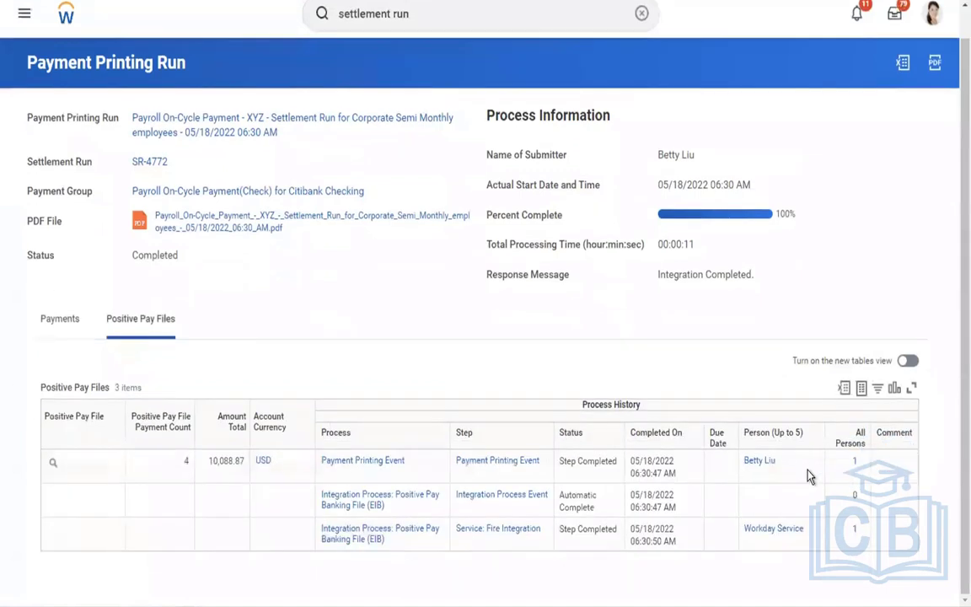
click(805, 481)
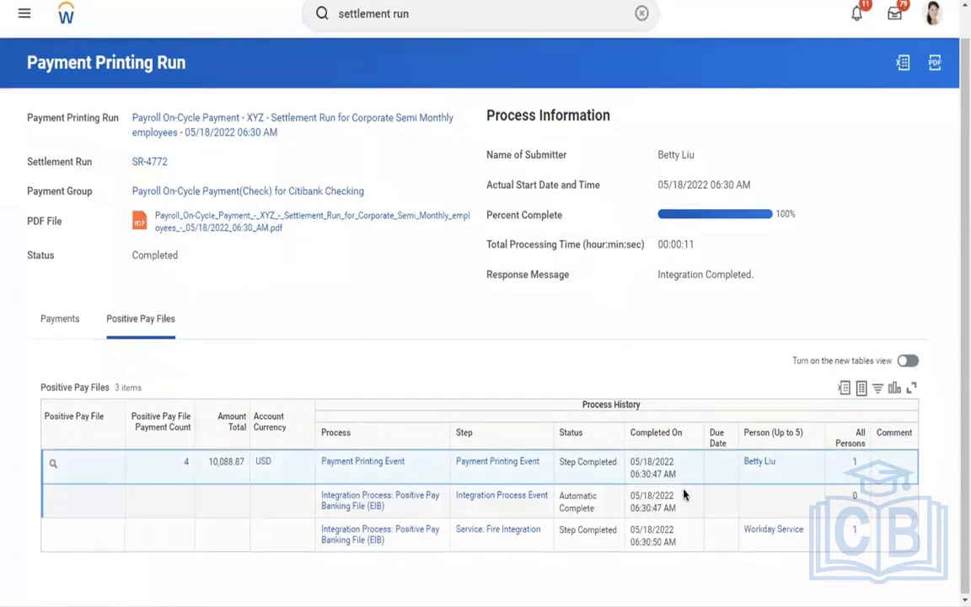
click(210, 514)
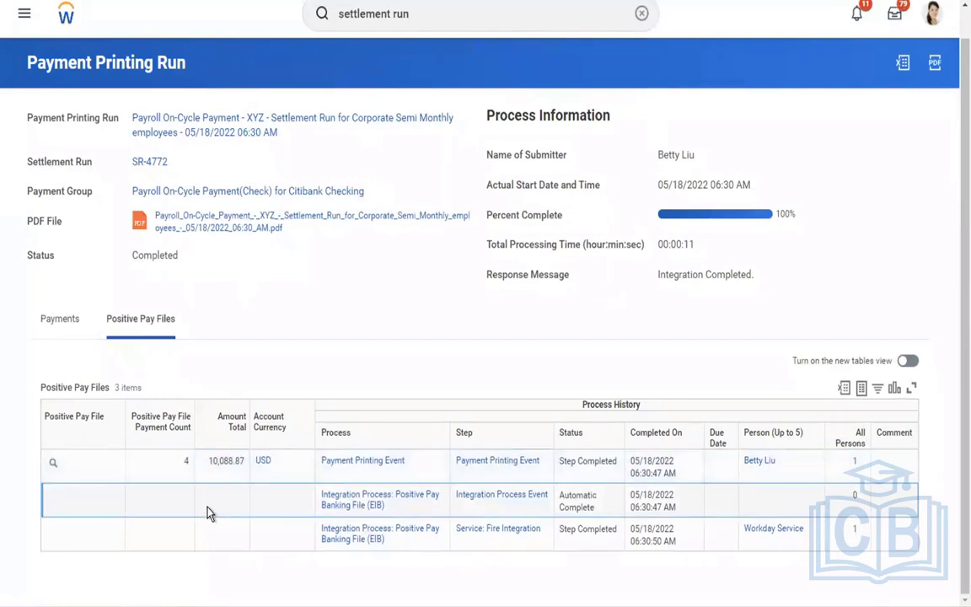
scroll(203, 472, up, 1)
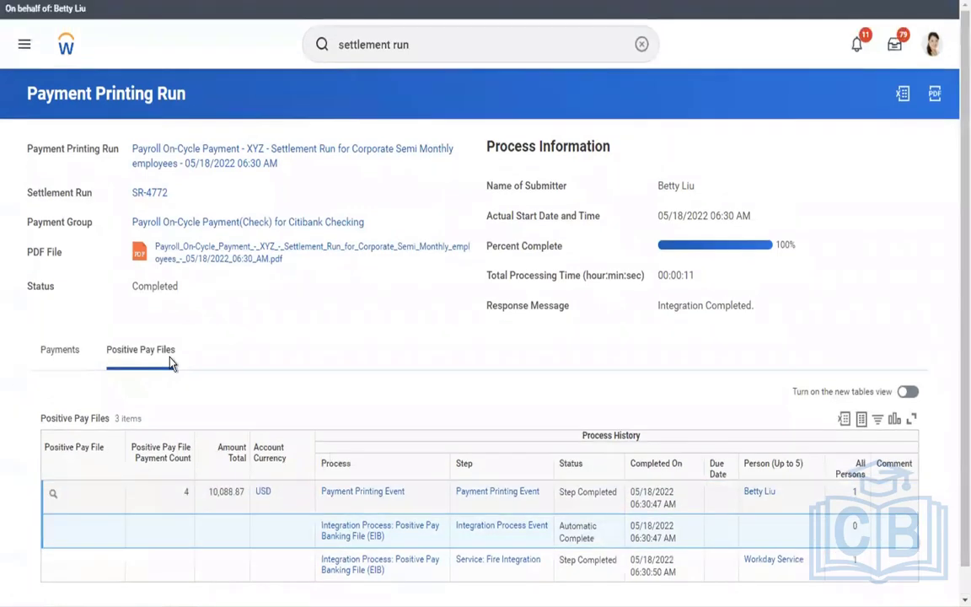
Step: Open the payment printing run's PDF file and inspect the amount and payee on the first check
click(187, 253)
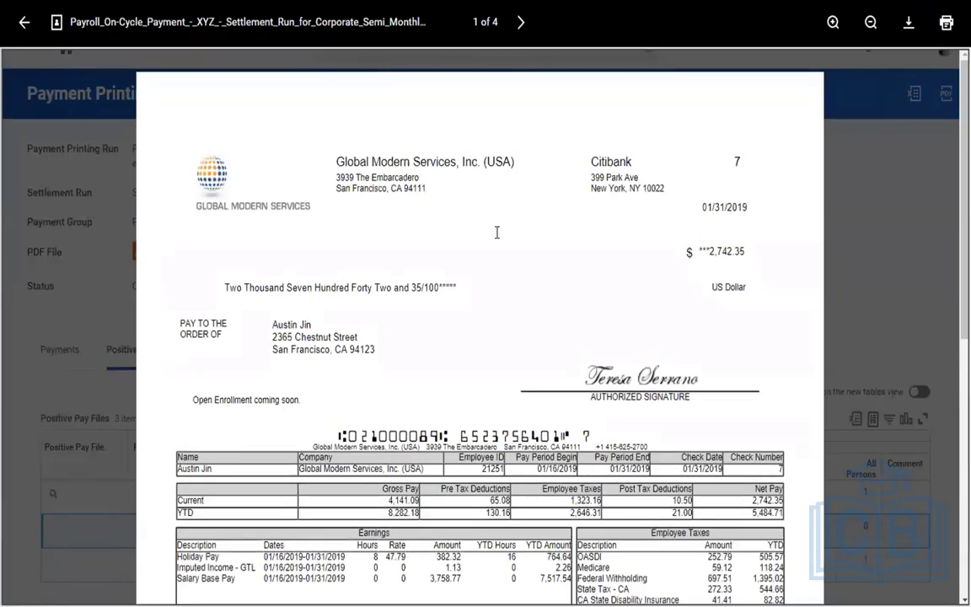
drag(676, 261, 581, 323)
click(582, 322)
drag(571, 321, 467, 419)
click(367, 335)
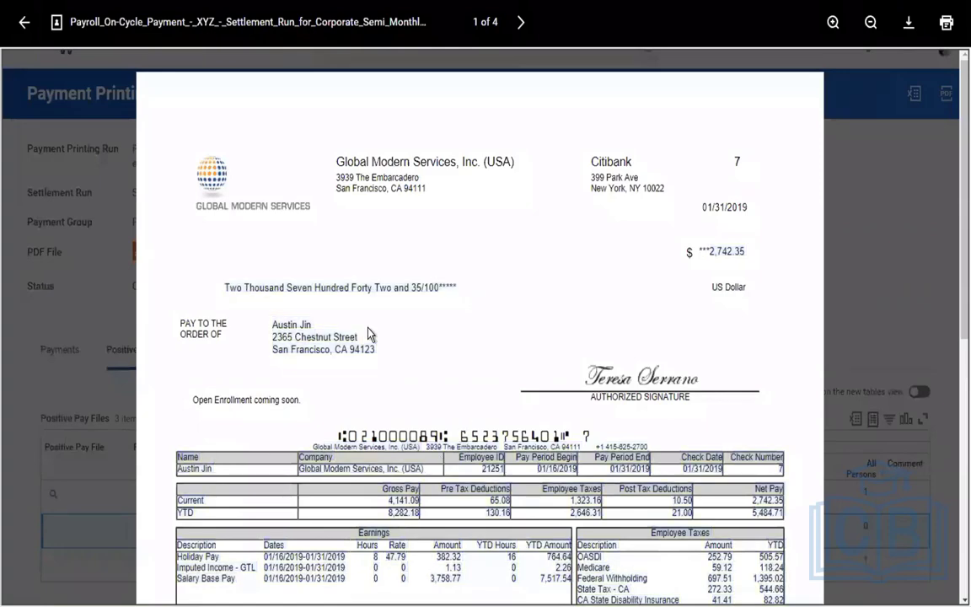
Step: Examine the first check's earnings, employee taxes, deductions, employer-paid benefits and absence plans
scroll(368, 333, down, 3)
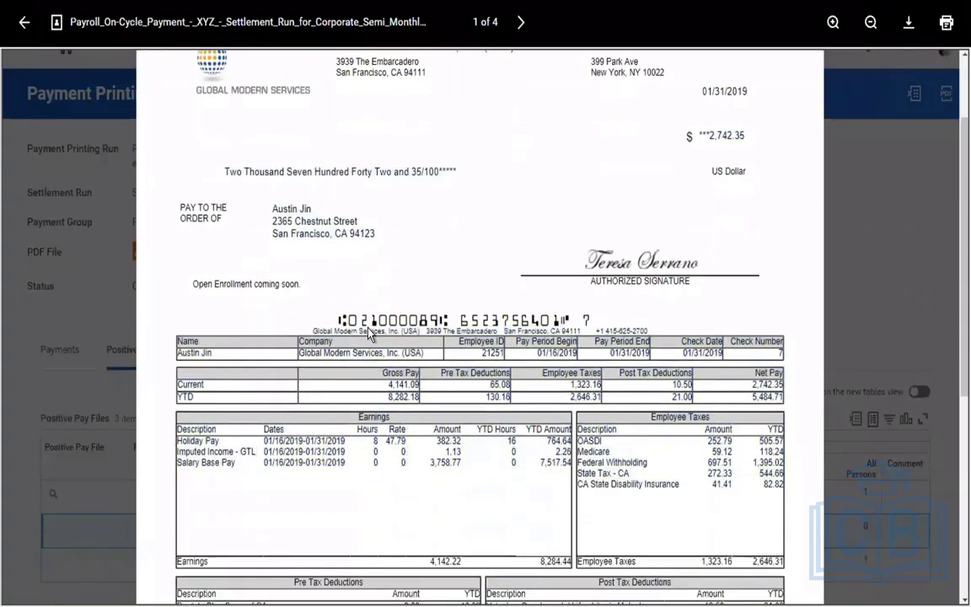
scroll(368, 334, down, 3)
scroll(368, 333, down, 2)
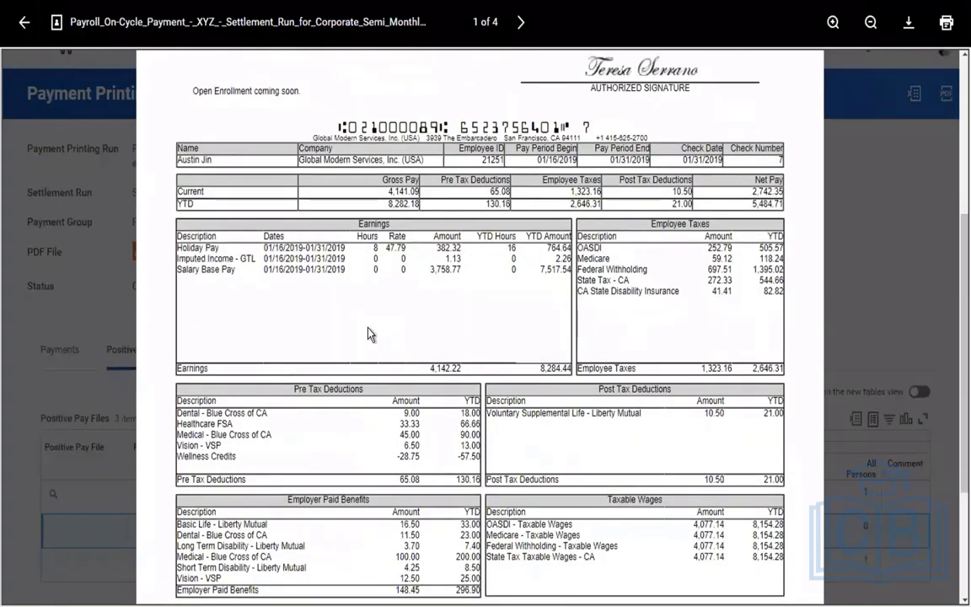
scroll(367, 335, down, 2)
scroll(367, 333, down, 3)
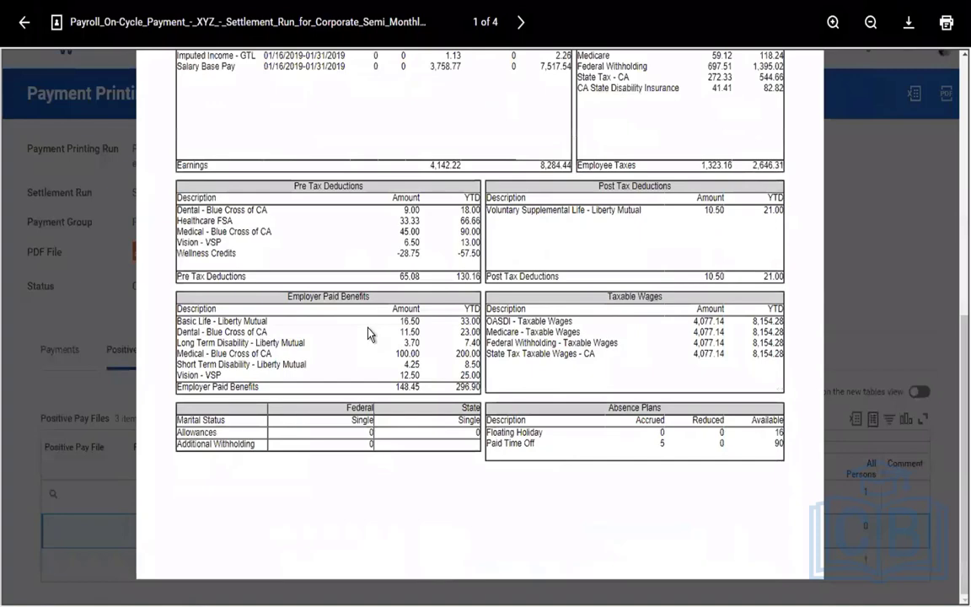
scroll(367, 334, up, 2)
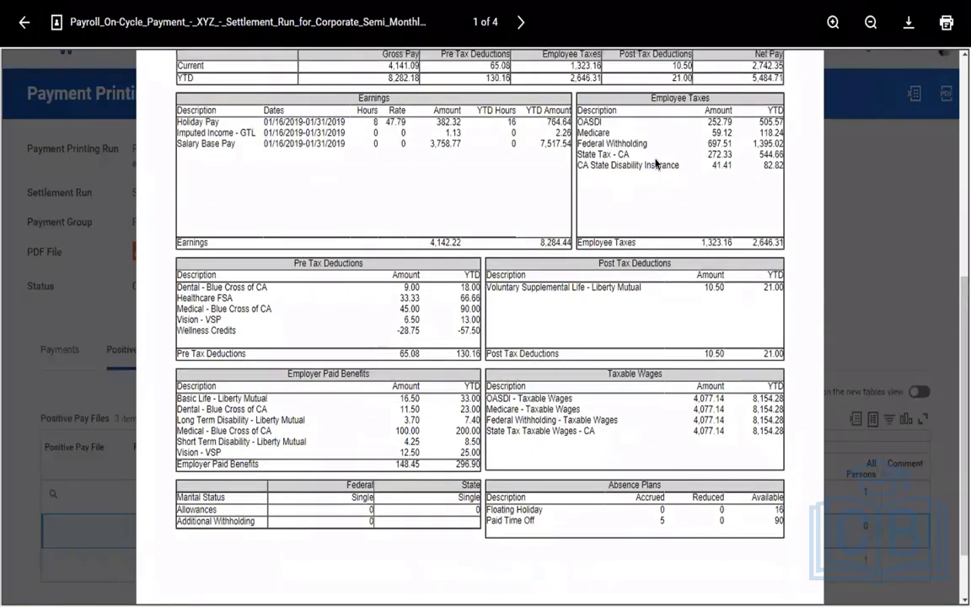
scroll(655, 162, up, 8)
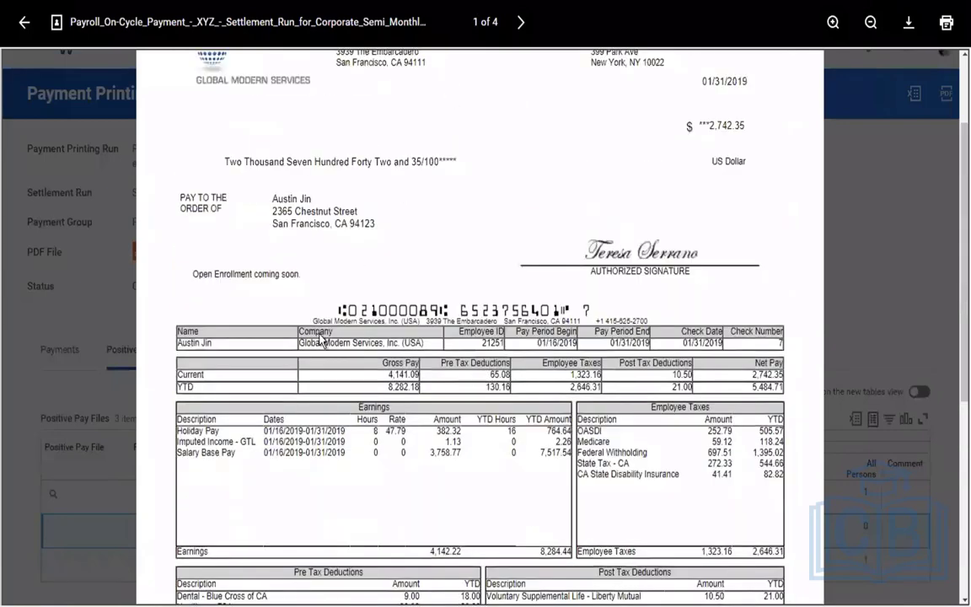
scroll(321, 339, up, 3)
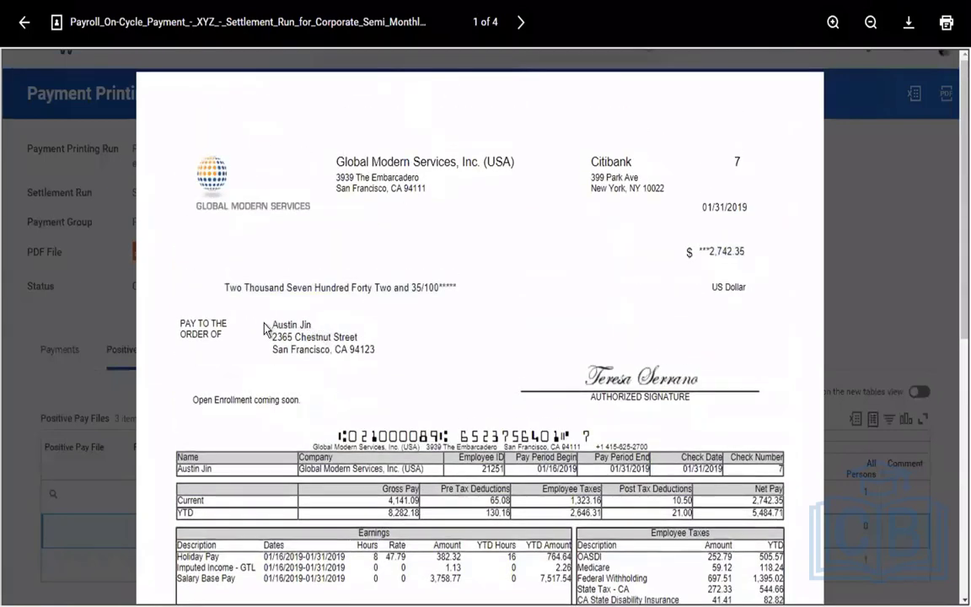
Step: Browse the second and third checks, then download the complete check PDF from its print view
click(521, 24)
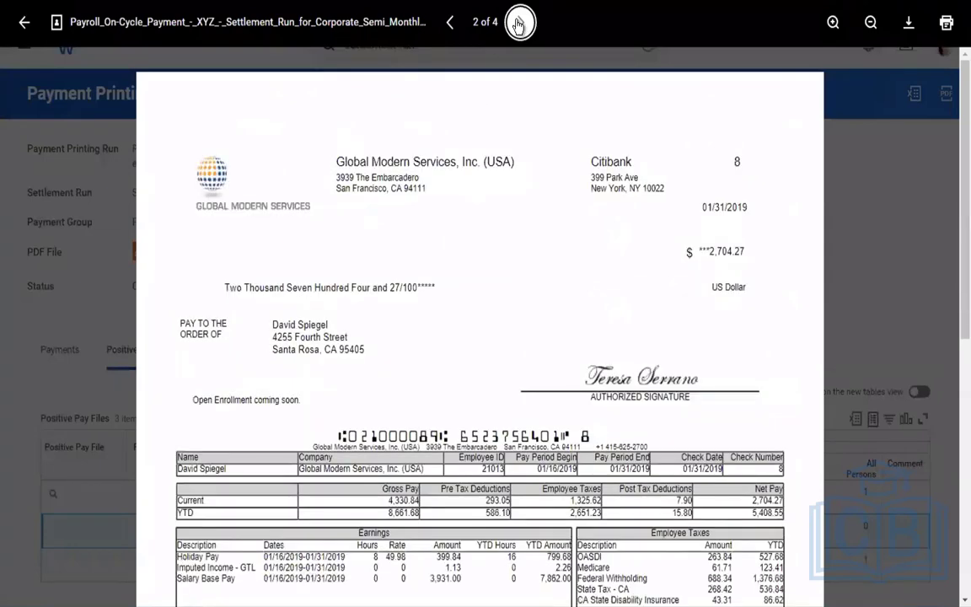
click(518, 25)
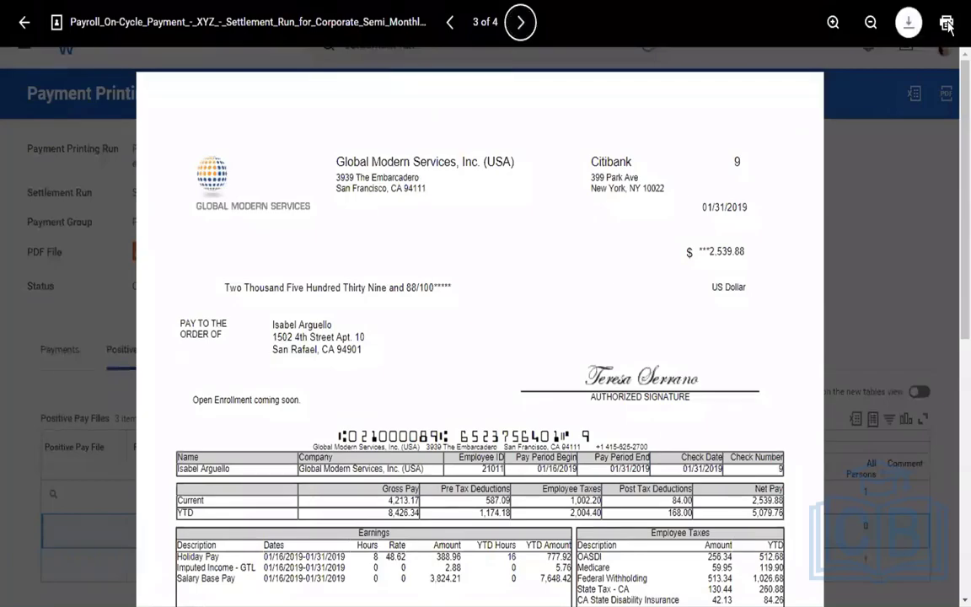
click(946, 23)
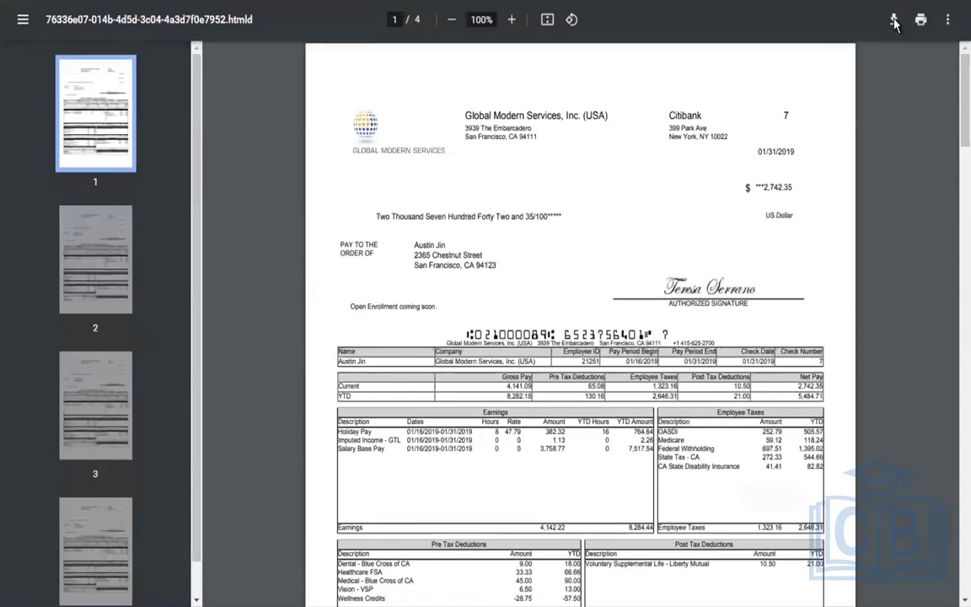
click(894, 20)
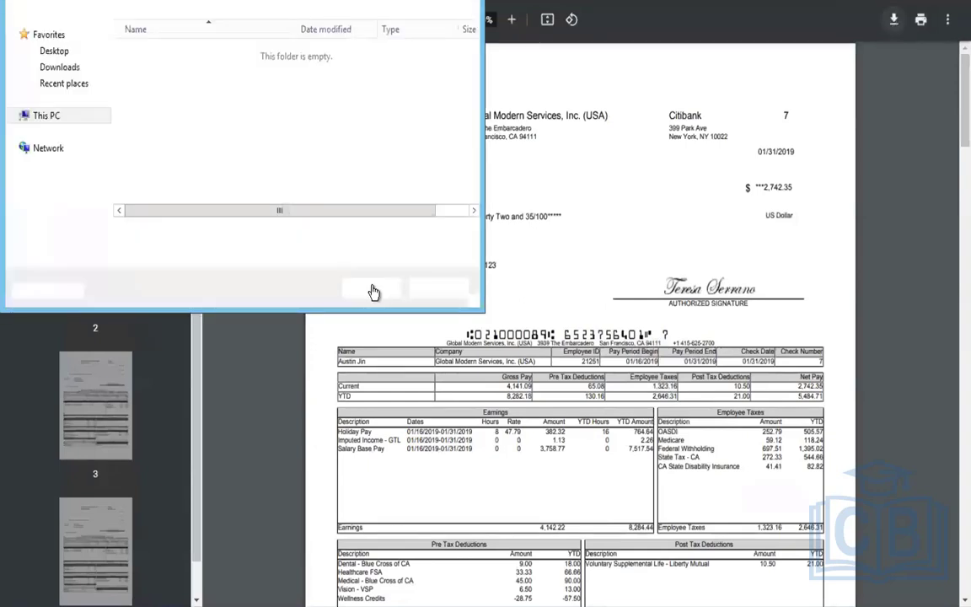
click(374, 292)
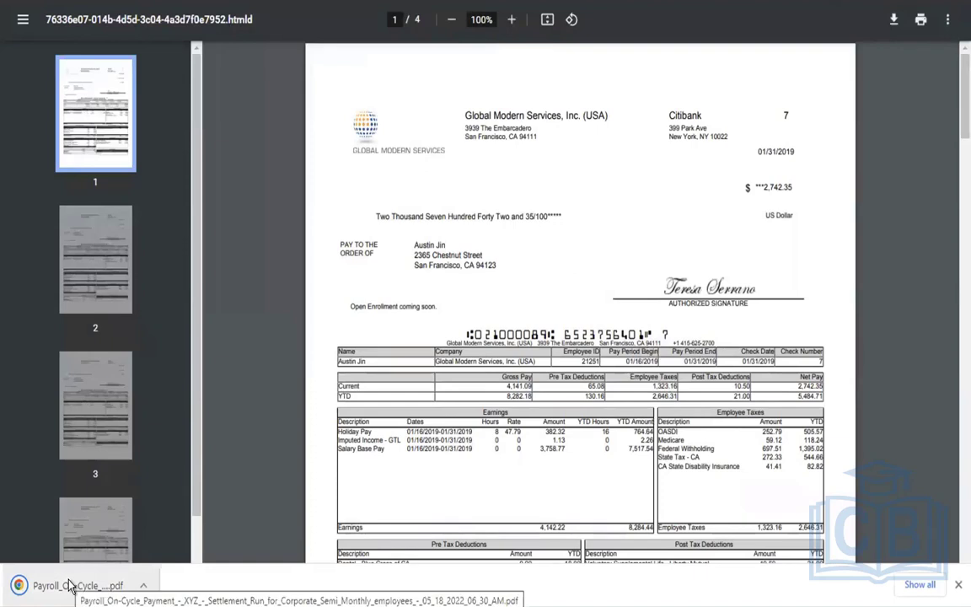
click(75, 585)
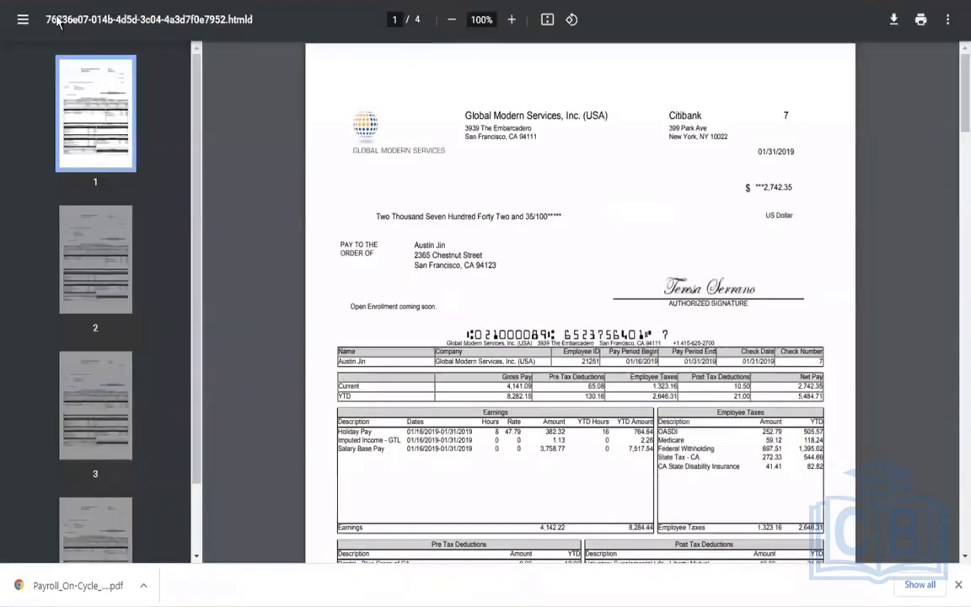
Step: Return to the payment printing run and open the worker profile of check number 10's payee
key(ctrl+w)
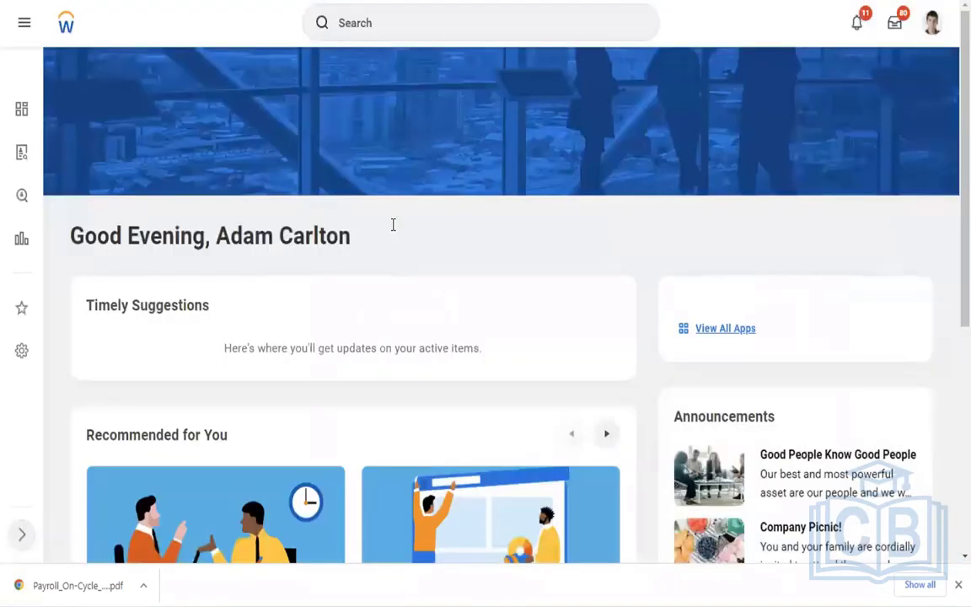
key(ctrl+Tab)
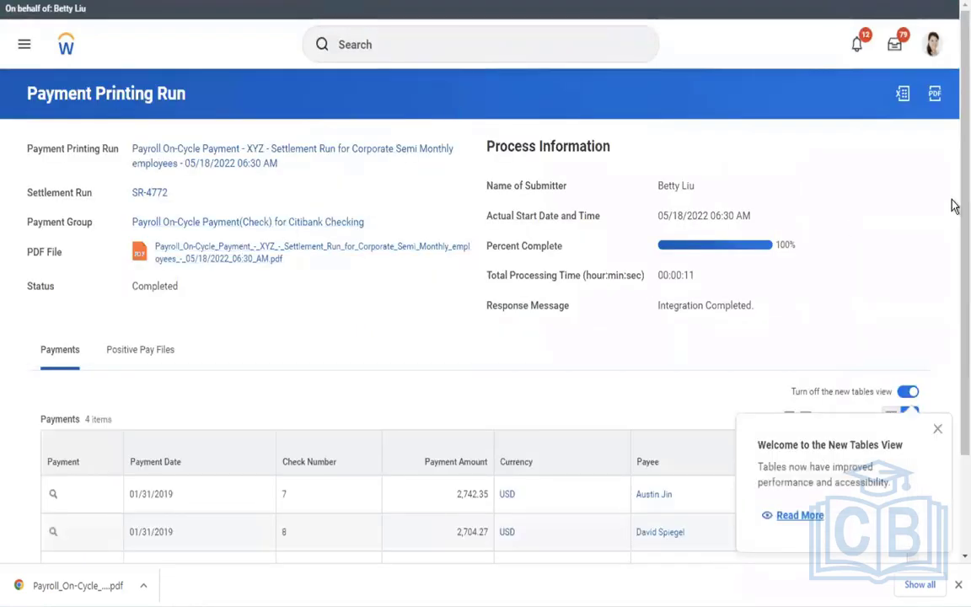
scroll(954, 373, down, 3)
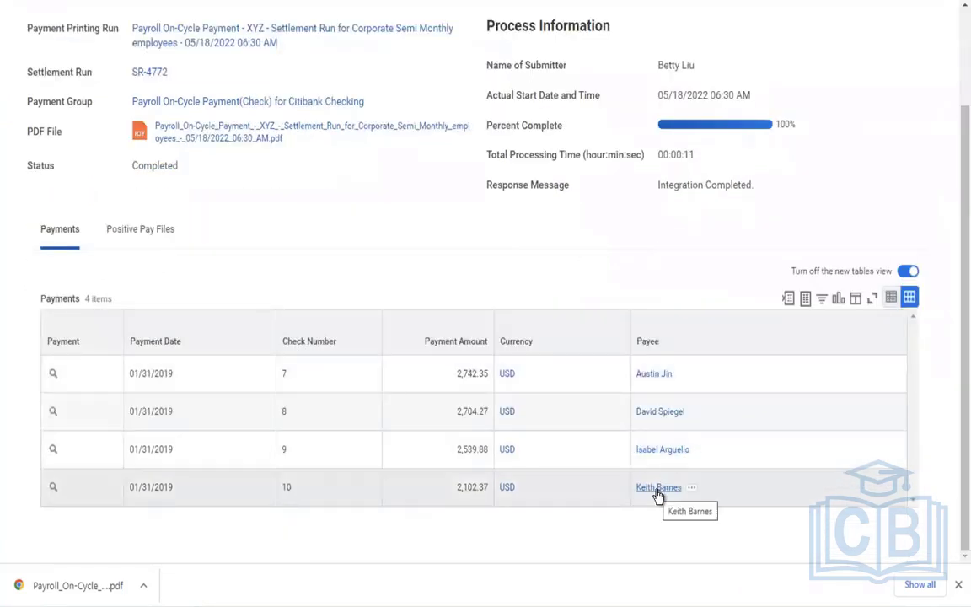
click(658, 489)
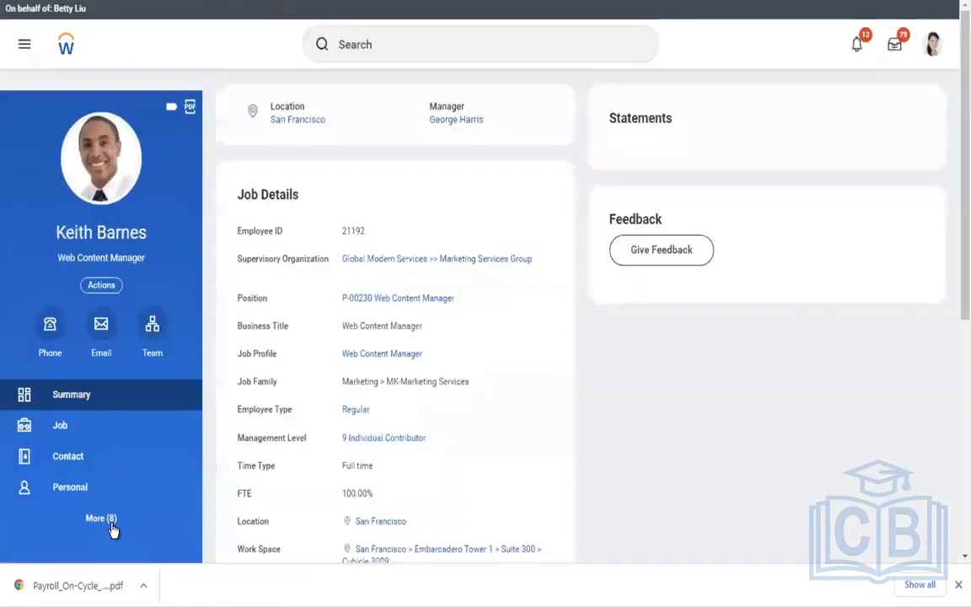
Step: Review the worker's payroll results, including gross pay, taxes and deductions, net pay and accounting status
click(112, 526)
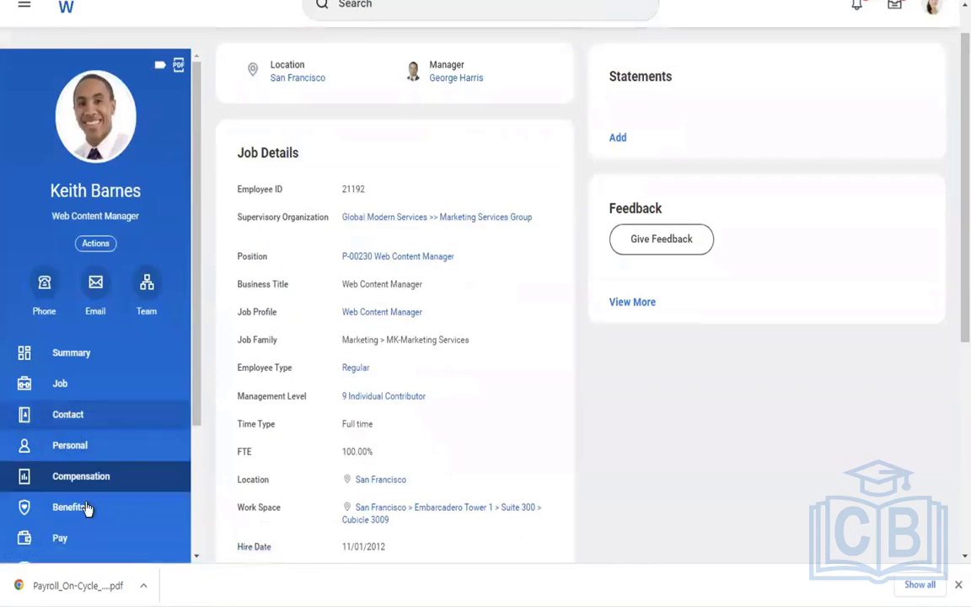
click(59, 537)
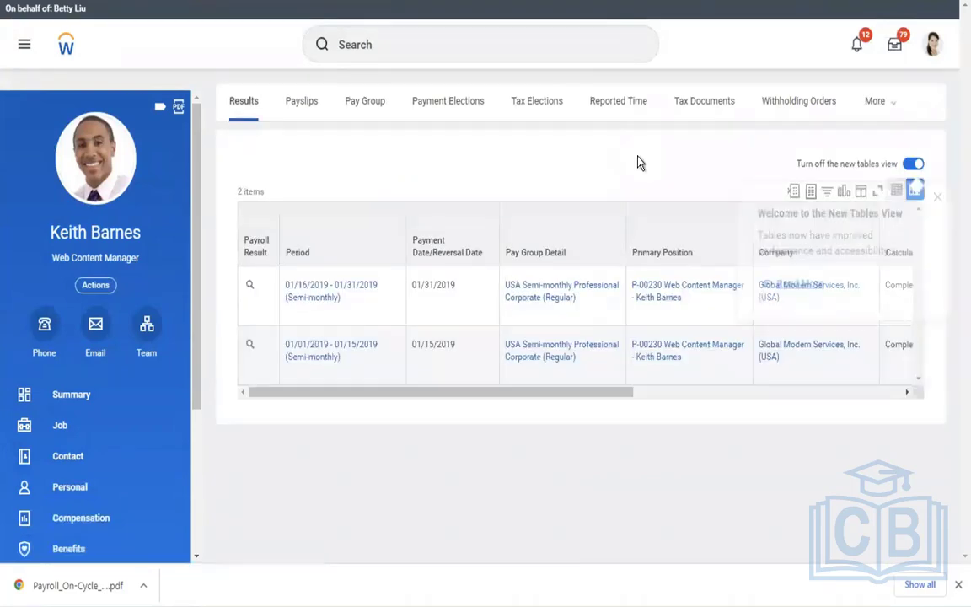
click(937, 197)
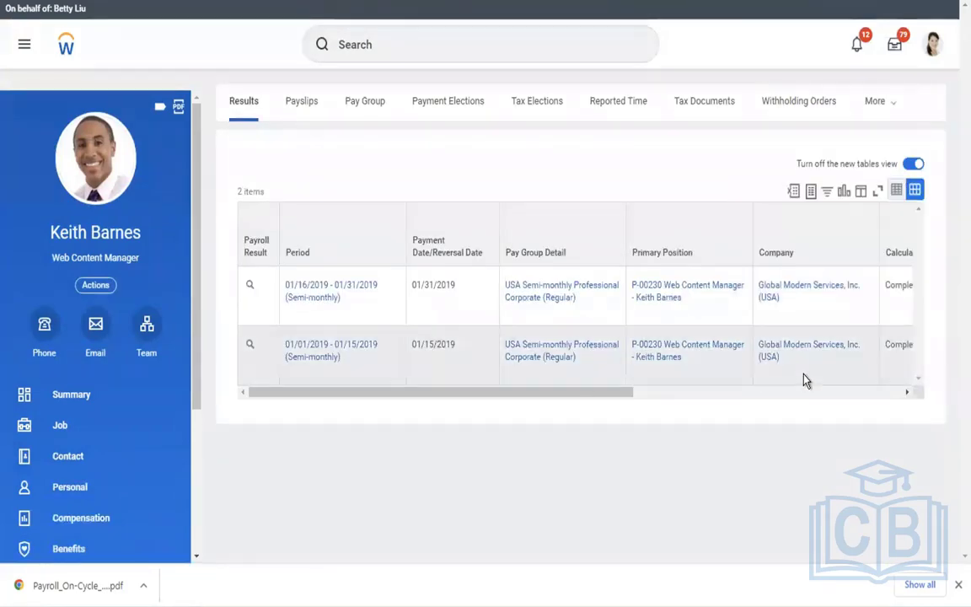
scroll(824, 381, right, 5)
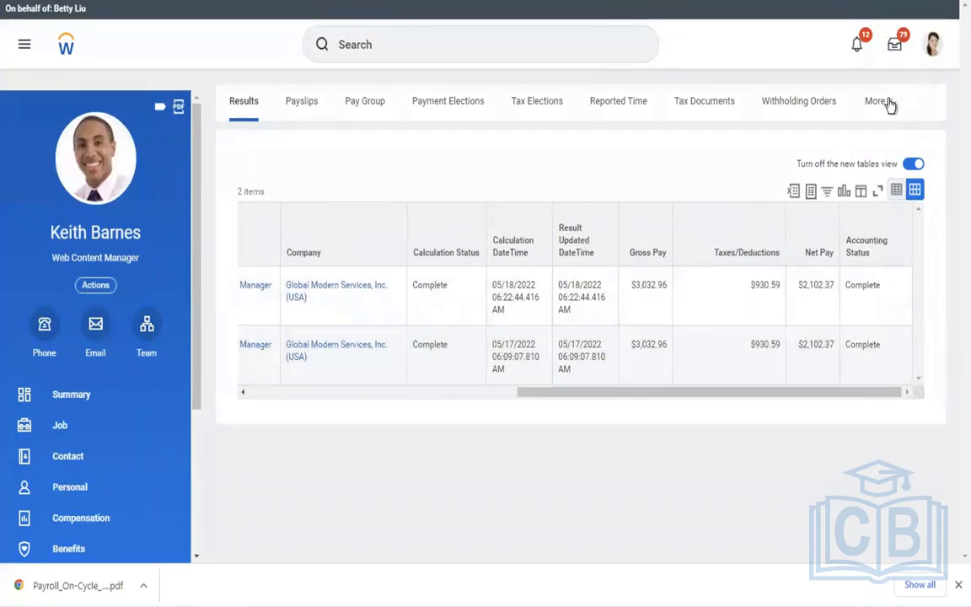
click(889, 103)
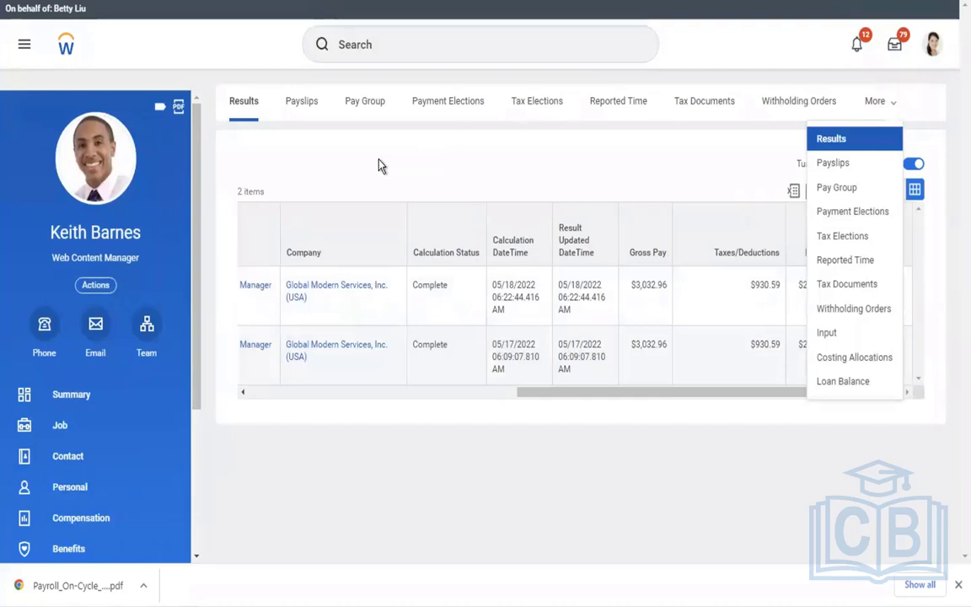
click(88, 291)
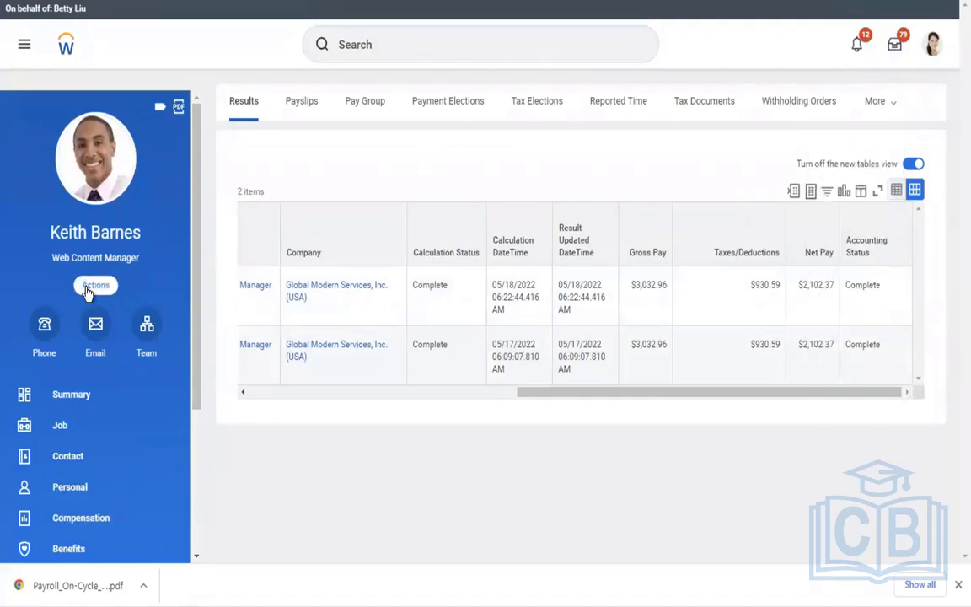
Step: Start a proxy session acting as this worker
click(93, 288)
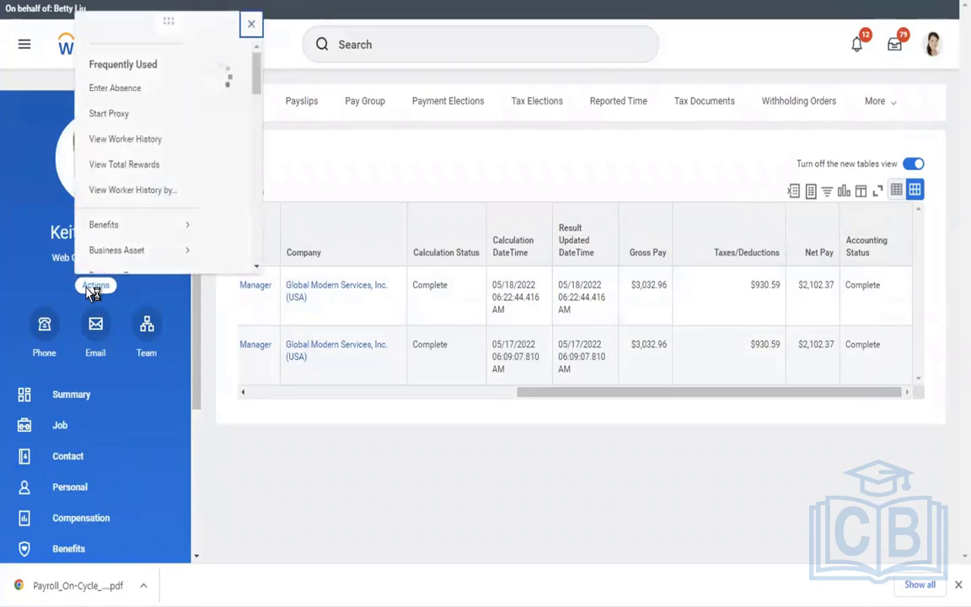
click(133, 87)
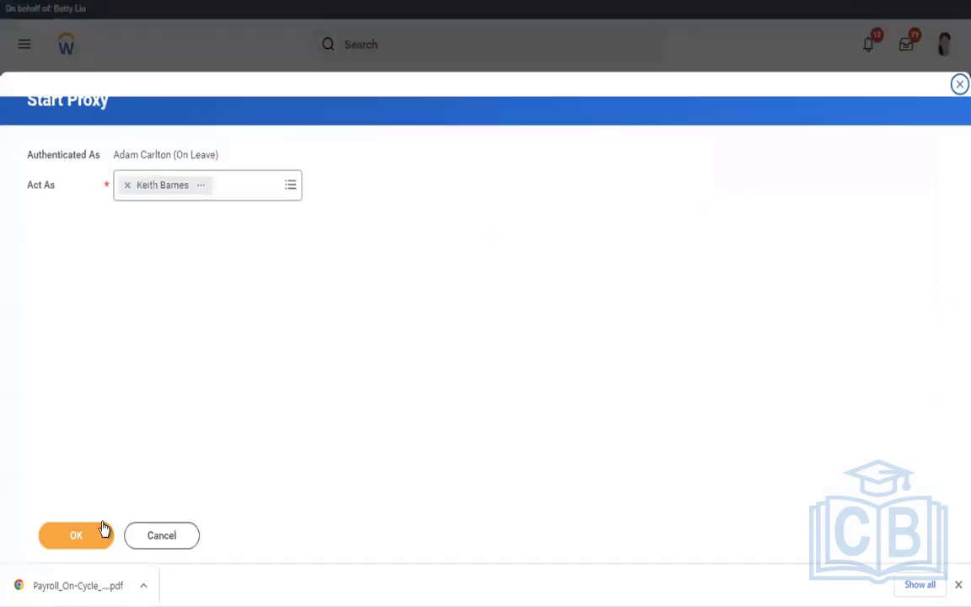
click(96, 532)
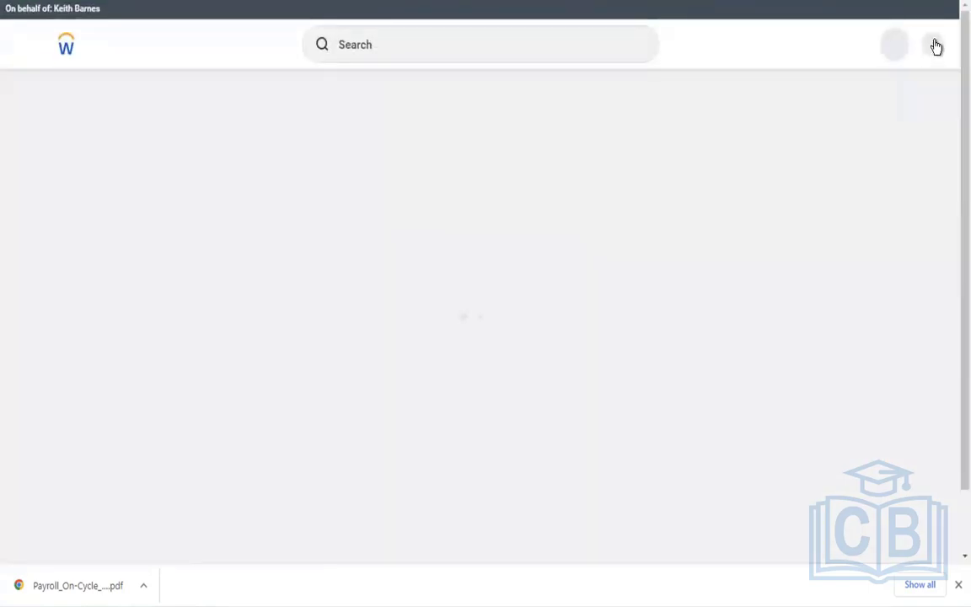
Step: Open the proxied worker's My Reports page to check for generated report files
click(936, 46)
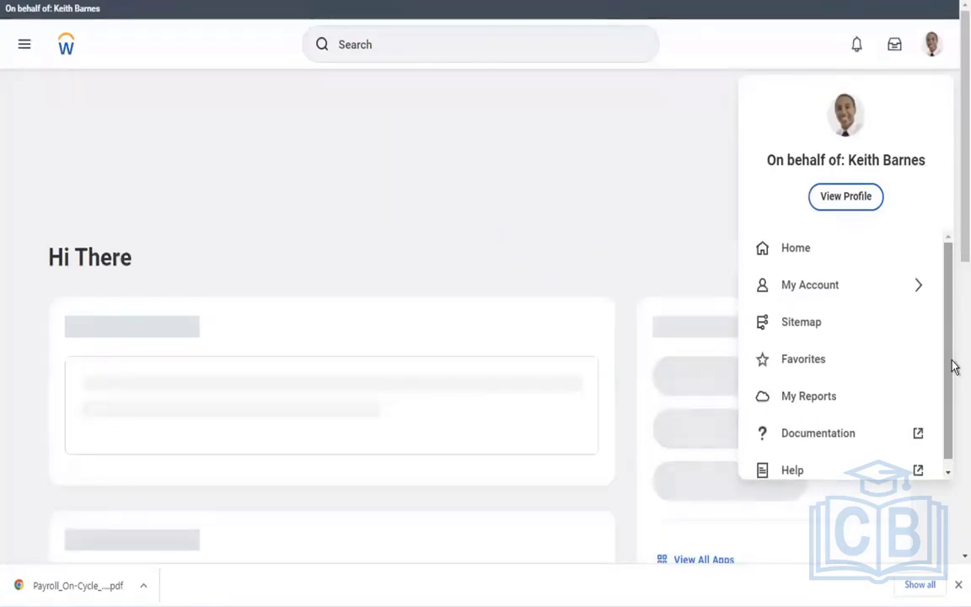
scroll(953, 367, down, 1)
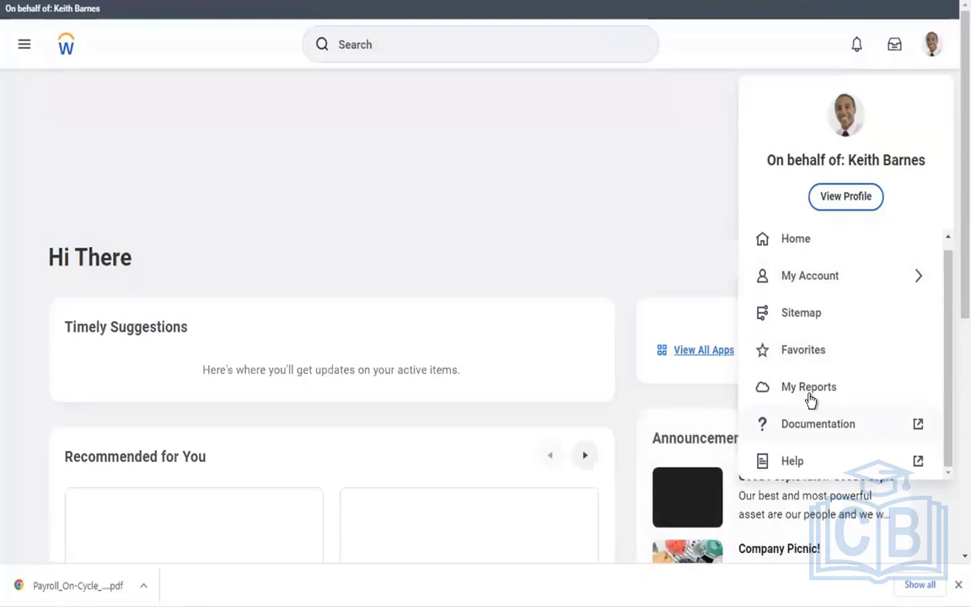
click(809, 396)
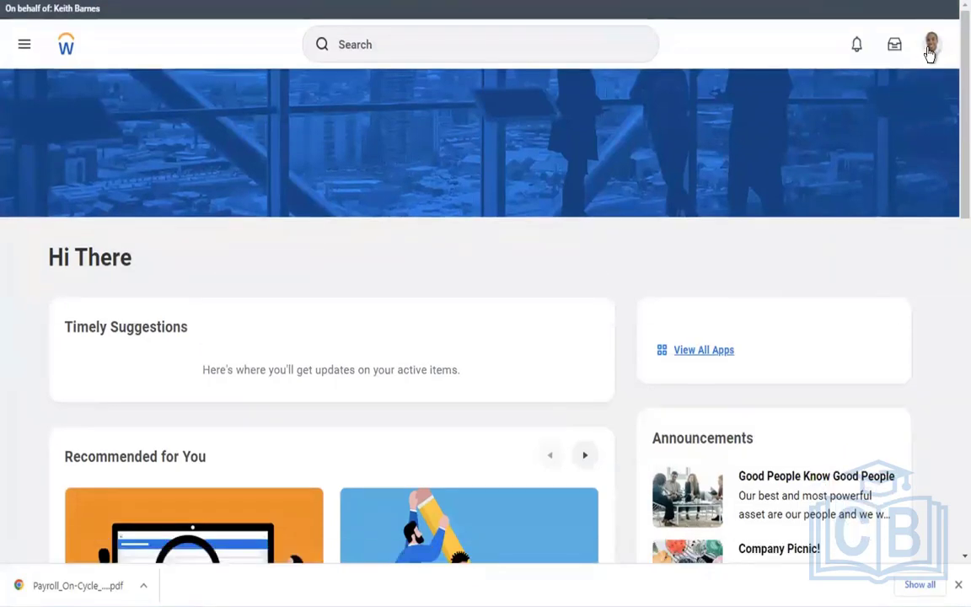
click(936, 49)
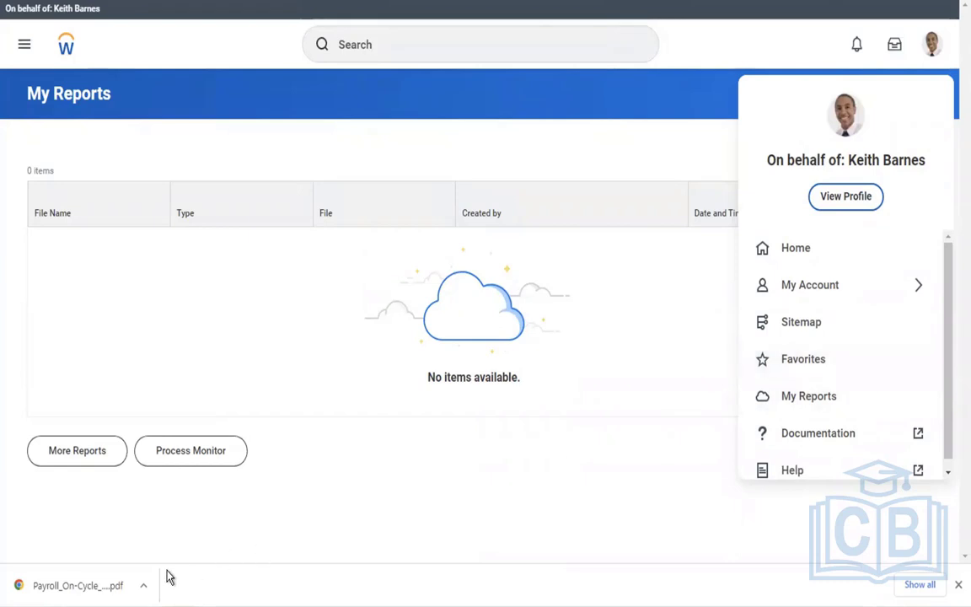
click(118, 590)
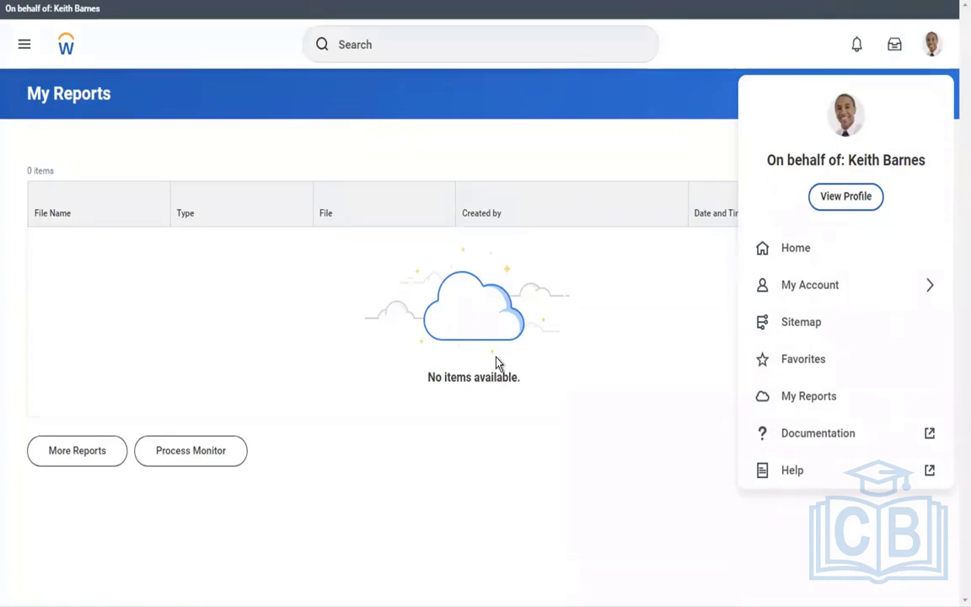
click(393, 58)
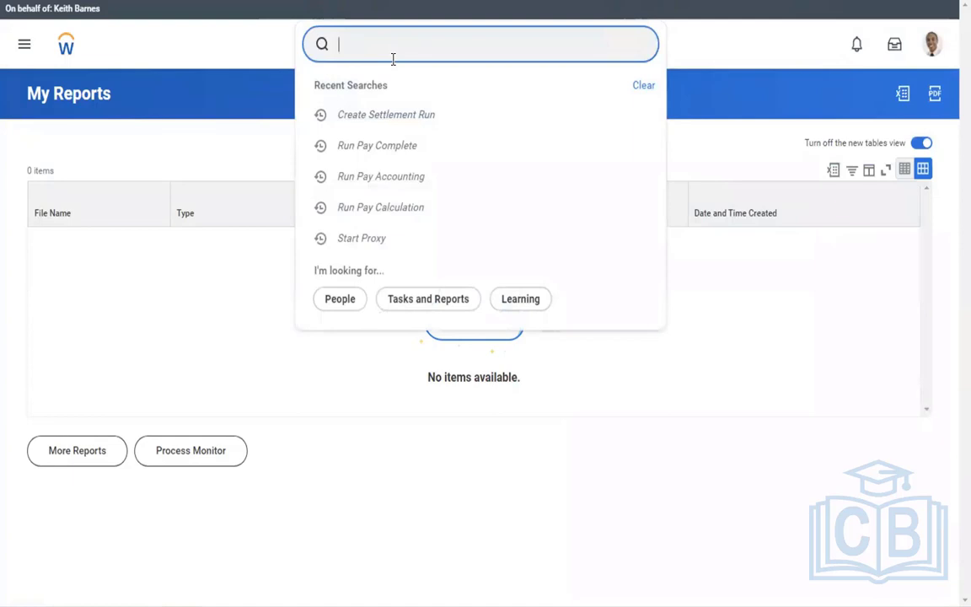
text(stop)
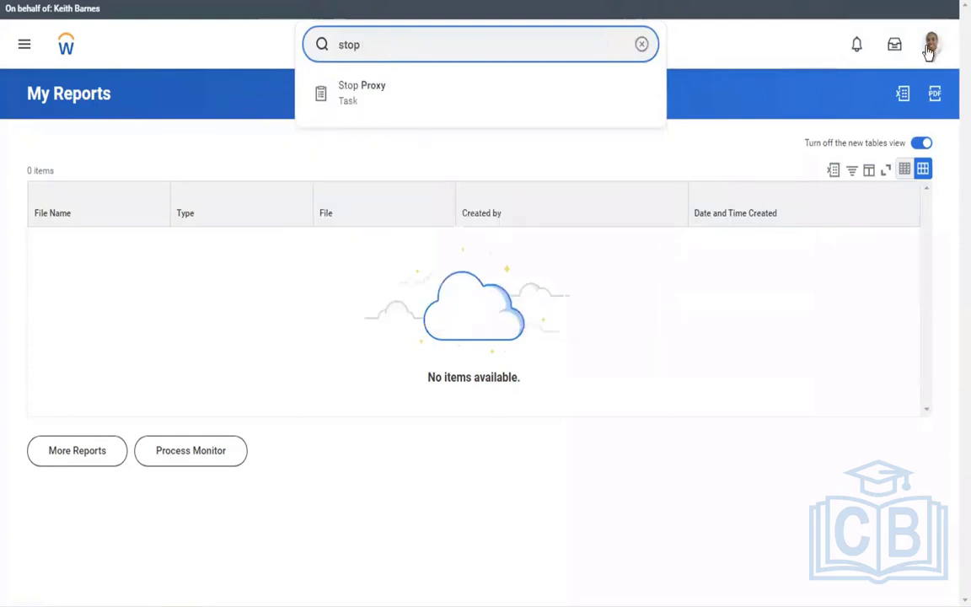
Step: Open the payslips in the proxied worker's own profile and view the one with payment date 01/31/2019
click(930, 48)
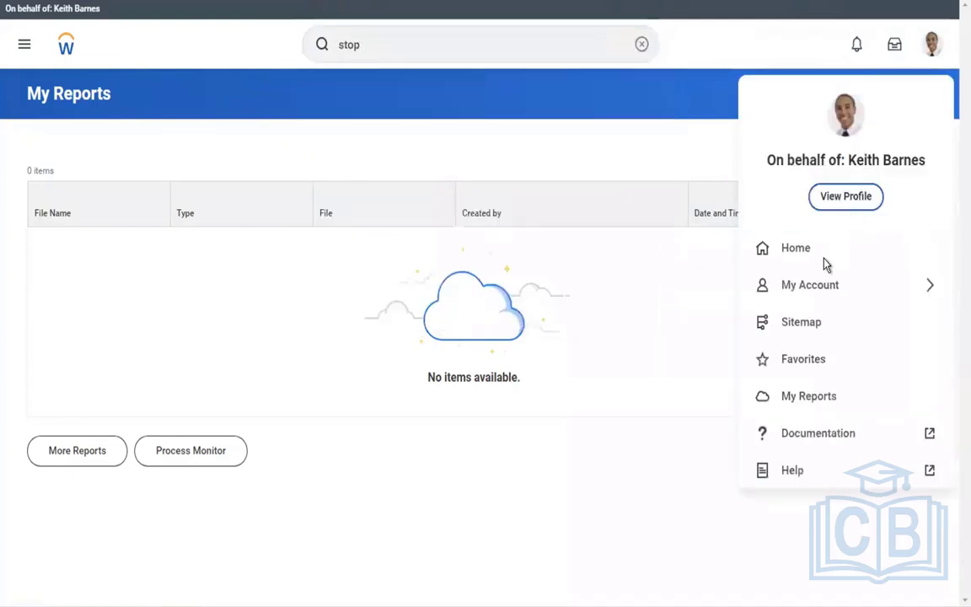
click(845, 204)
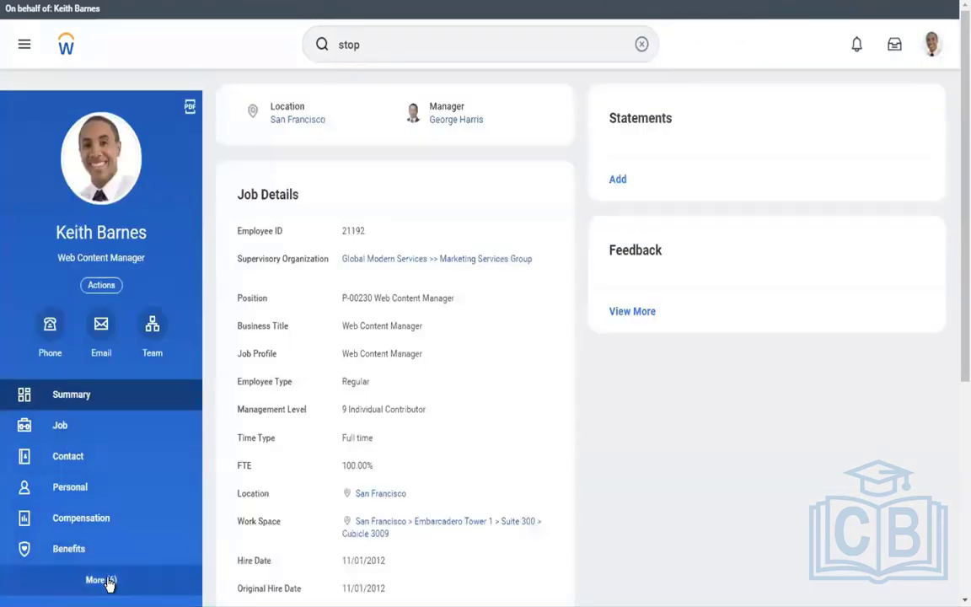
click(101, 581)
click(72, 528)
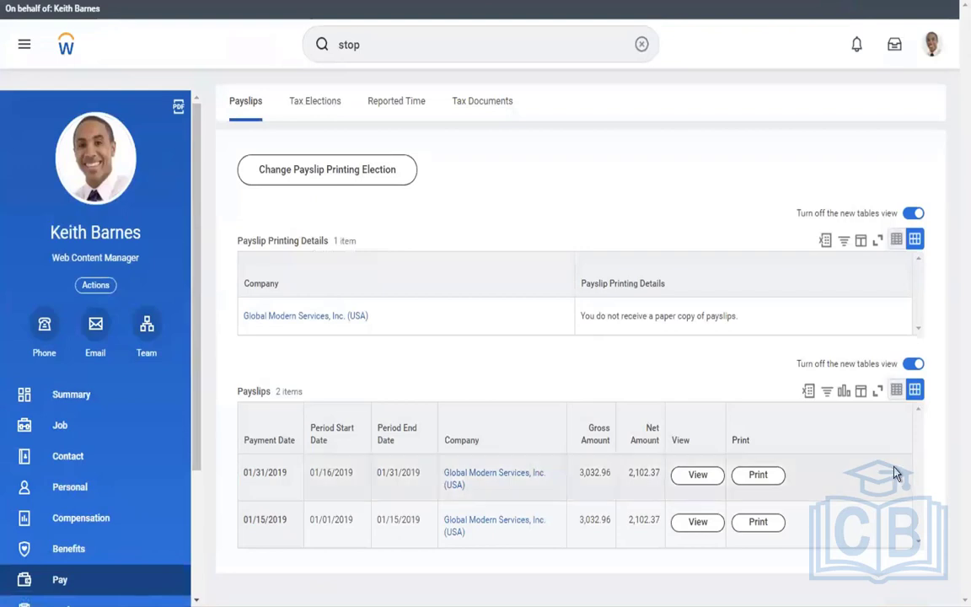
click(702, 477)
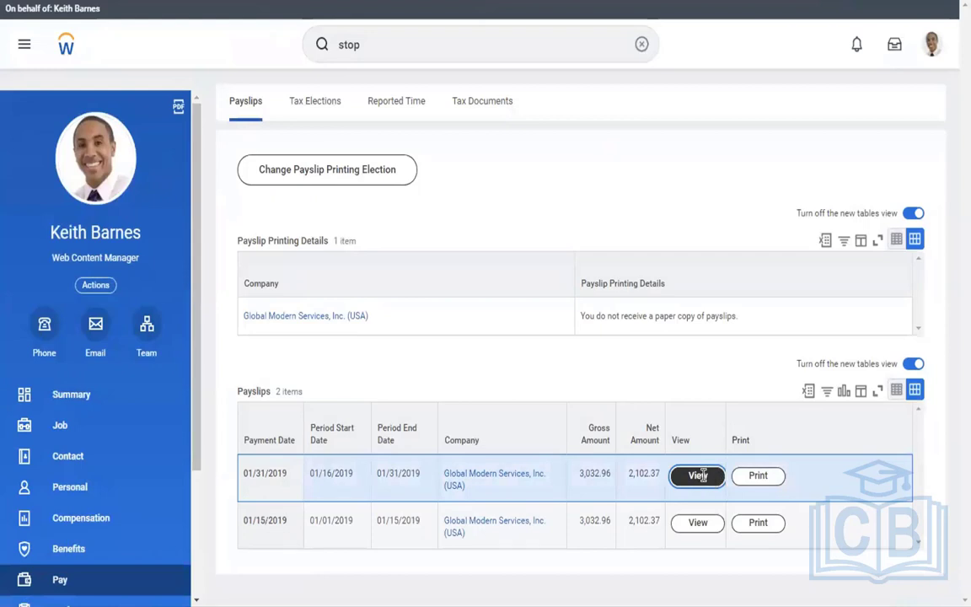
click(699, 475)
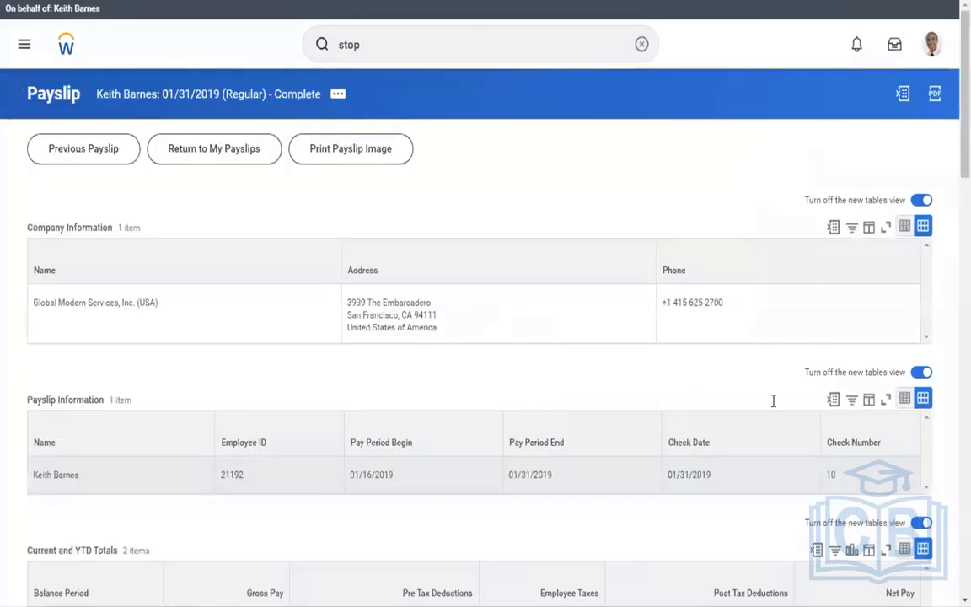
Step: Examine the payslip's totals, earnings, employee taxes, deductions, employer-paid benefits, taxable wages, withholding, absence plans and payment information
scroll(953, 333, down, 1)
scroll(953, 455, down, 6)
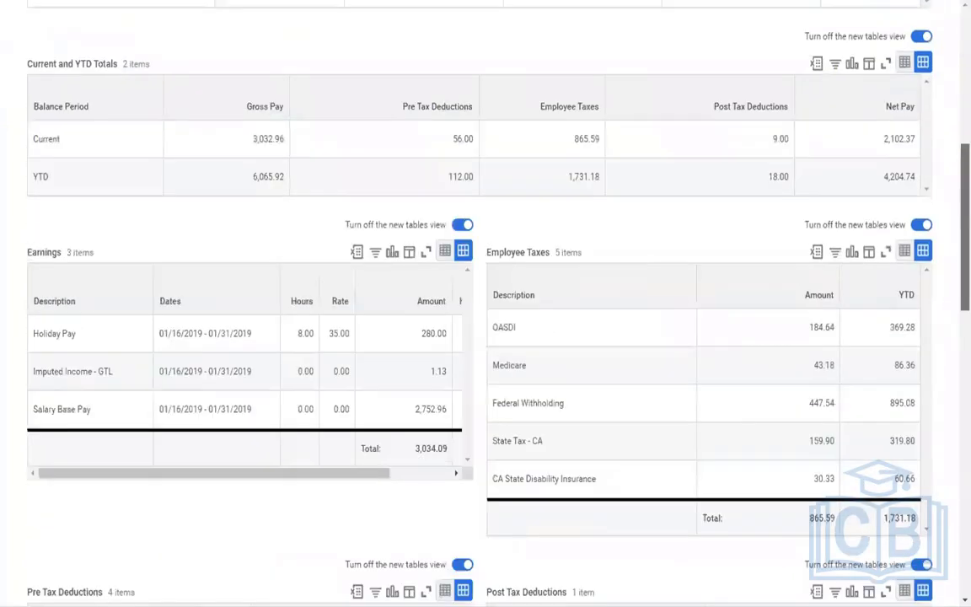
scroll(410, 598, down, 1)
scroll(61, 548, down, 10)
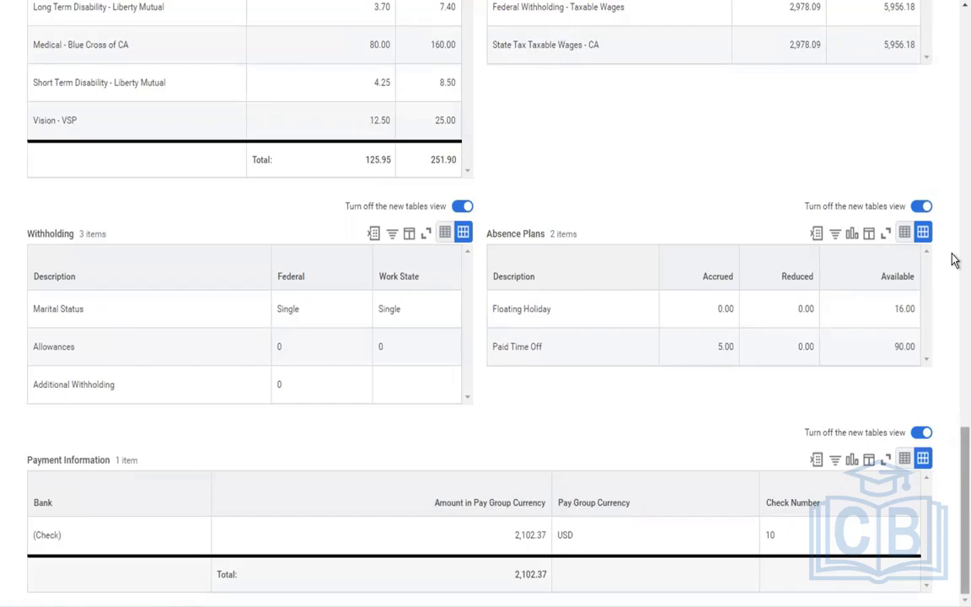
scroll(952, 260, up, 9)
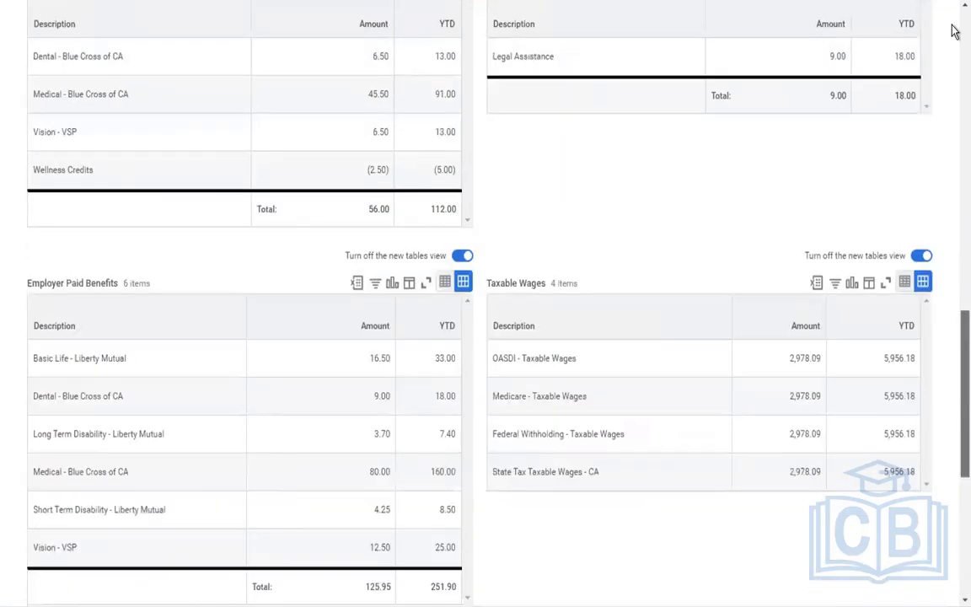
scroll(638, 51, up, 5)
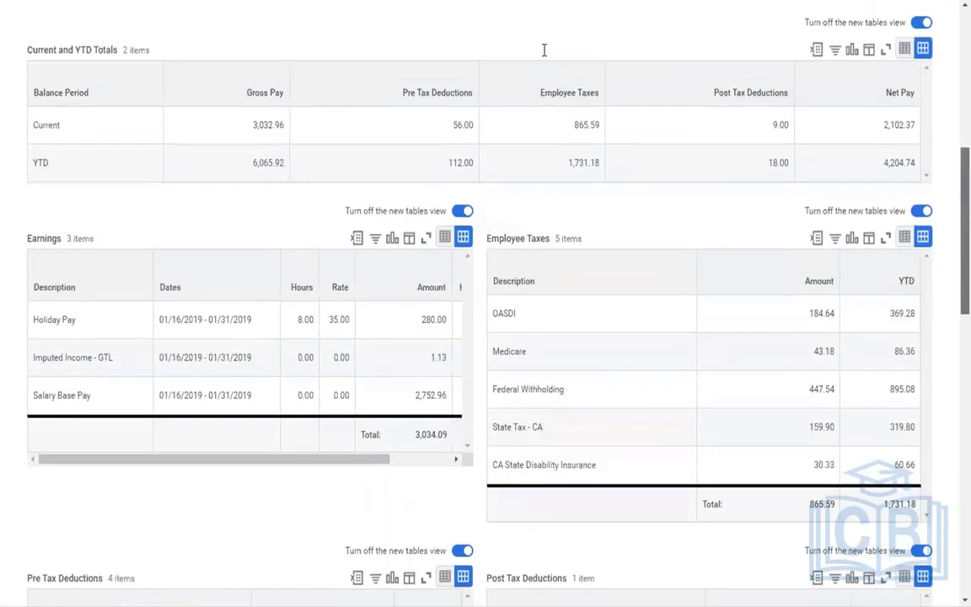
scroll(544, 50, up, 3)
scroll(544, 50, up, 2)
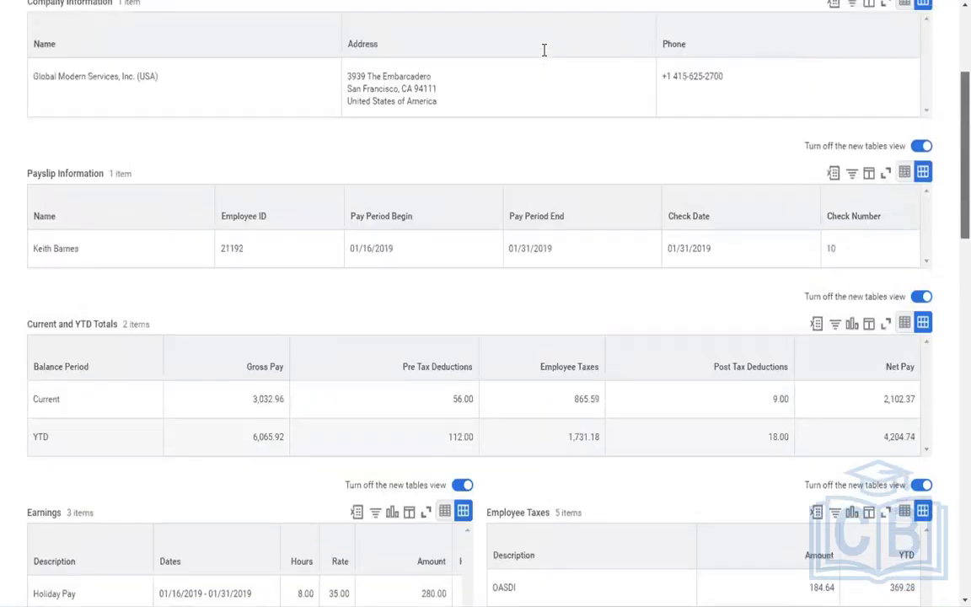
scroll(544, 50, up, 3)
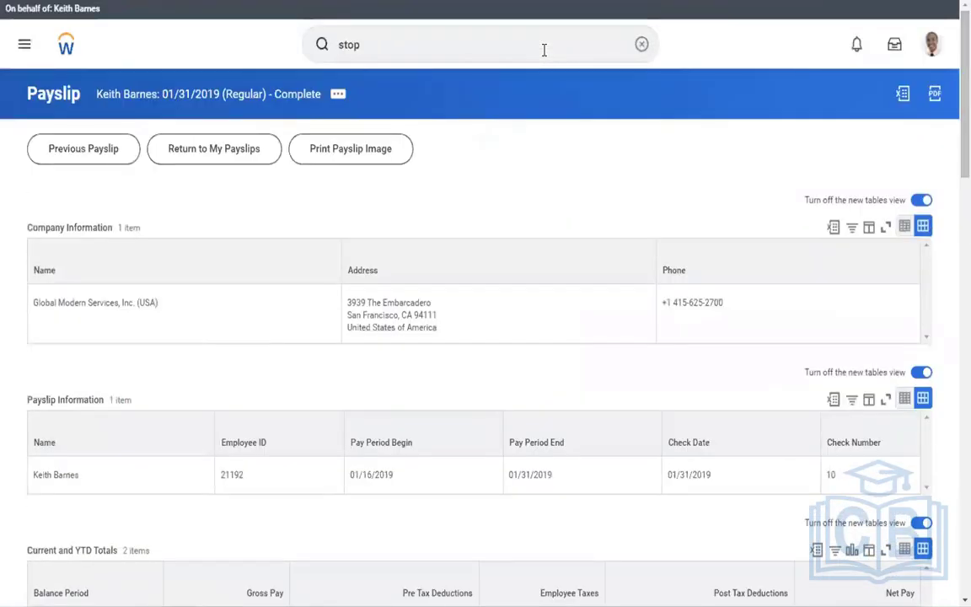
click(544, 50)
text(domain)
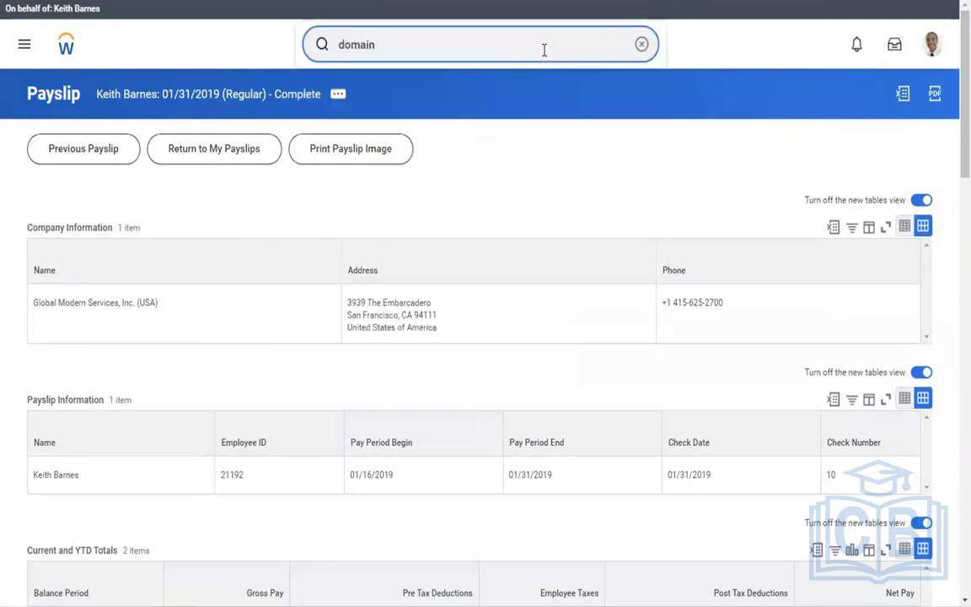
text( sec pol for fun area)
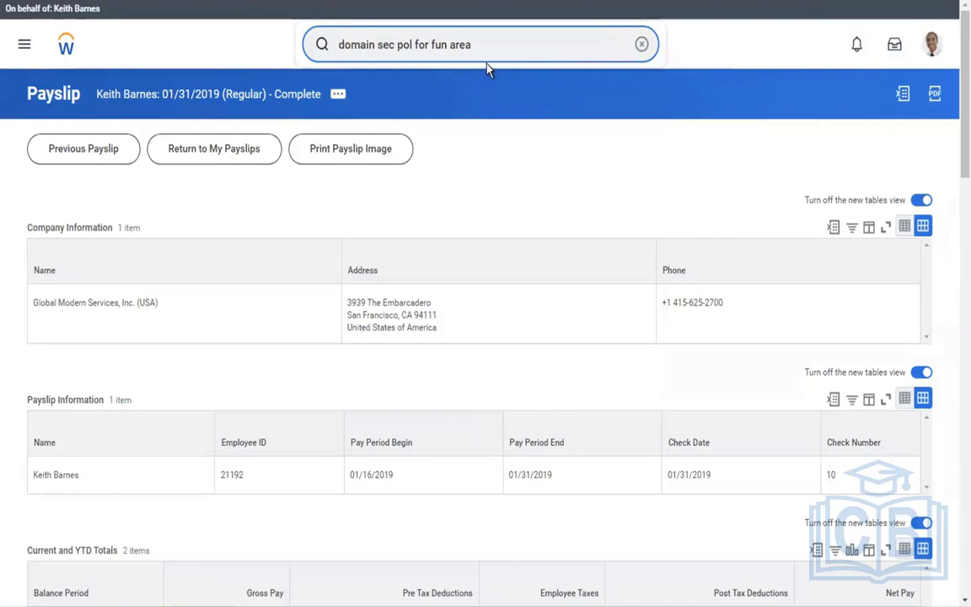
click(641, 45)
Step: Stop the current proxy session to return to the original account
text(stop proxy)
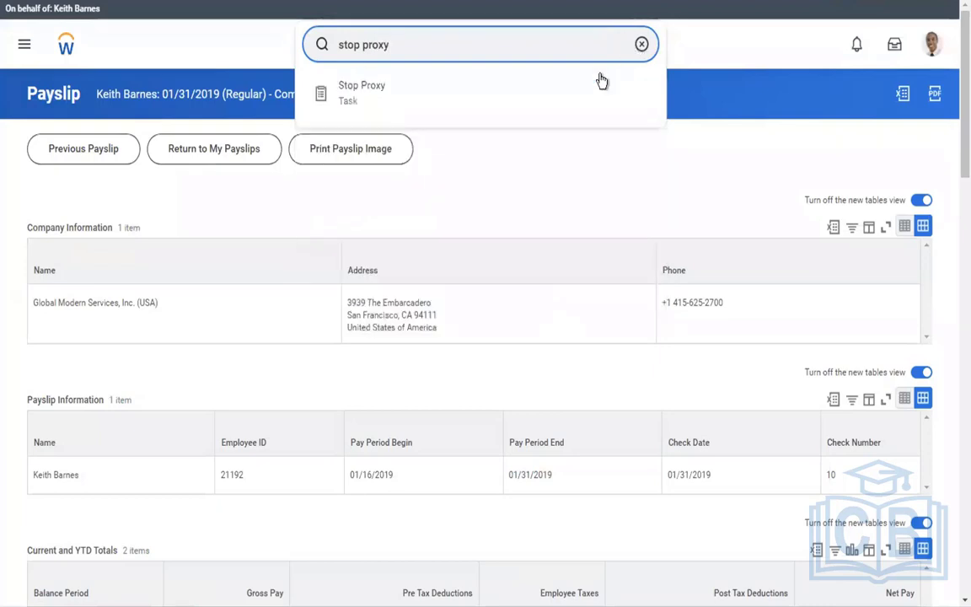
click(513, 93)
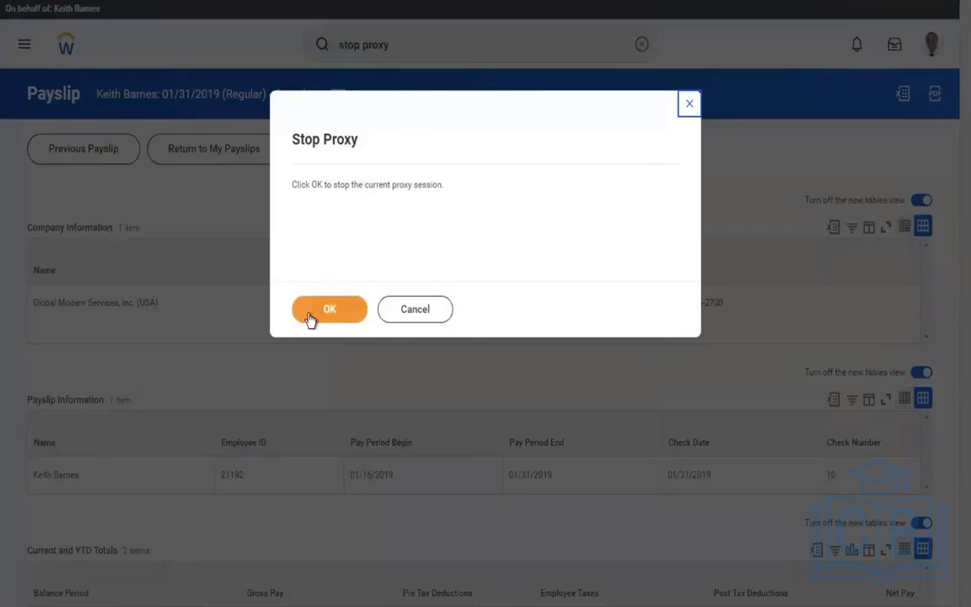
click(310, 313)
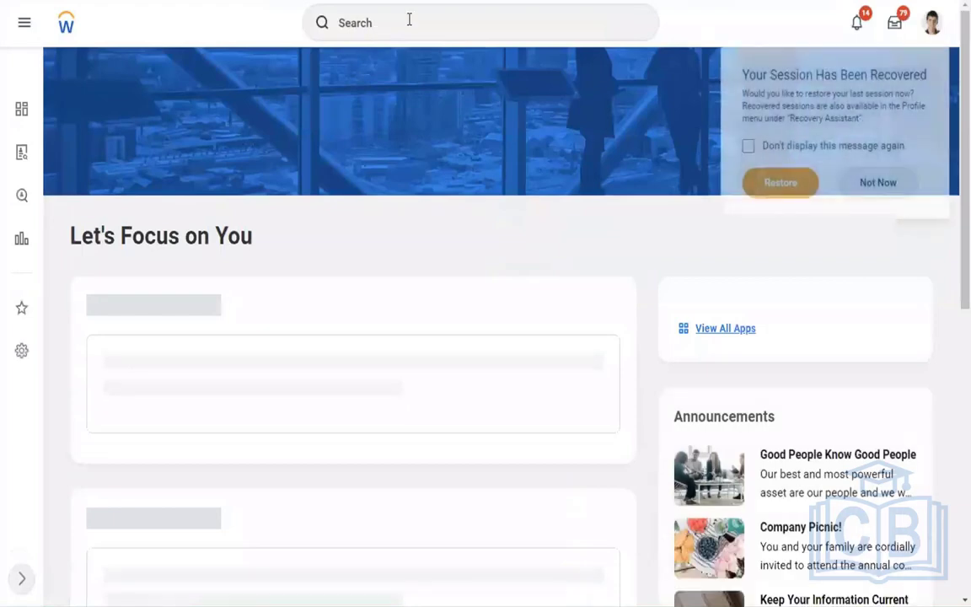
click(409, 20)
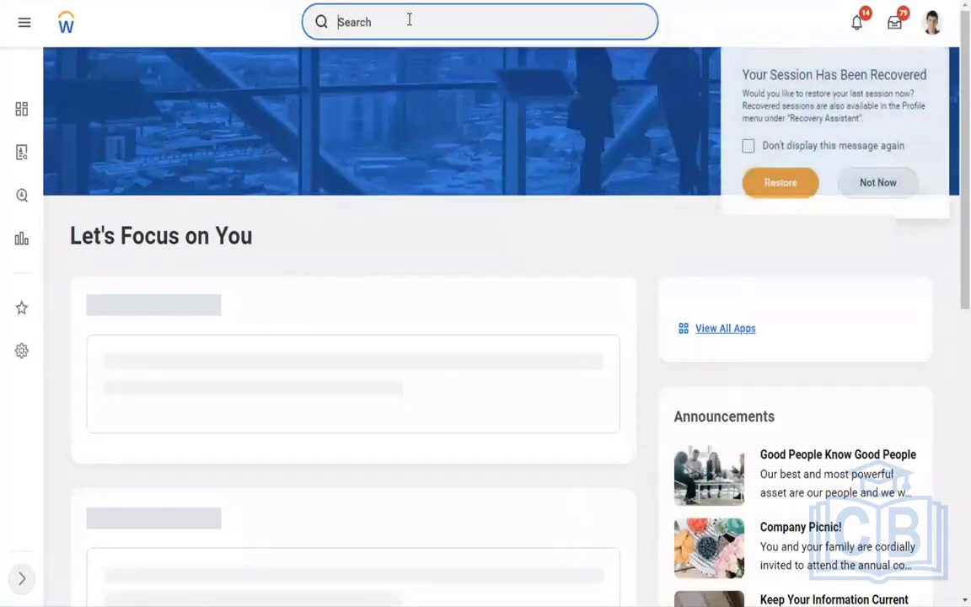
text(s)
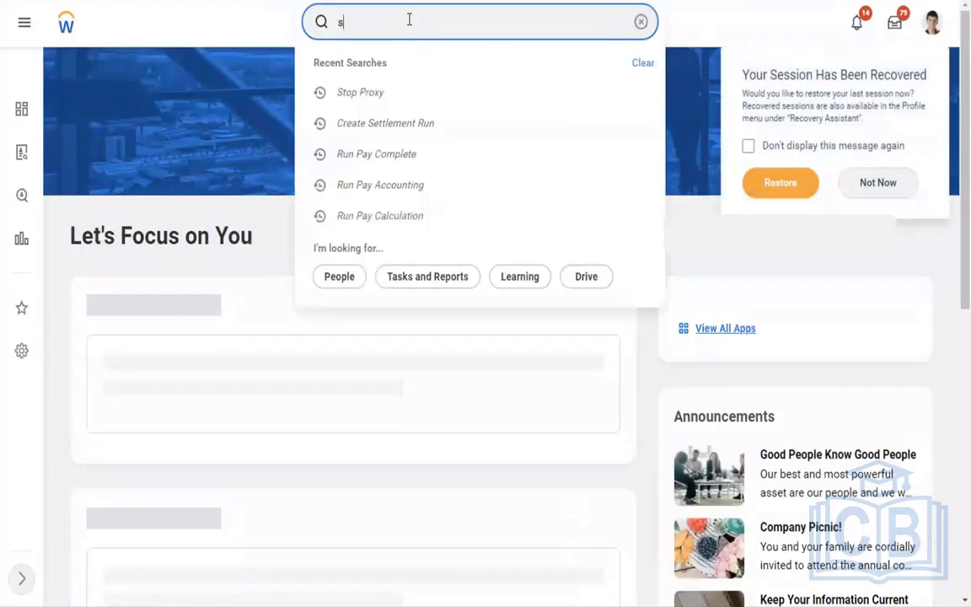
text(tart pr)
key(BackSpace)
key(BackSpace)
key(BackSpace)
key(BackSpace)
key(BackSpace)
key(BackSpace)
key(BackSpace)
key(BackSpace)
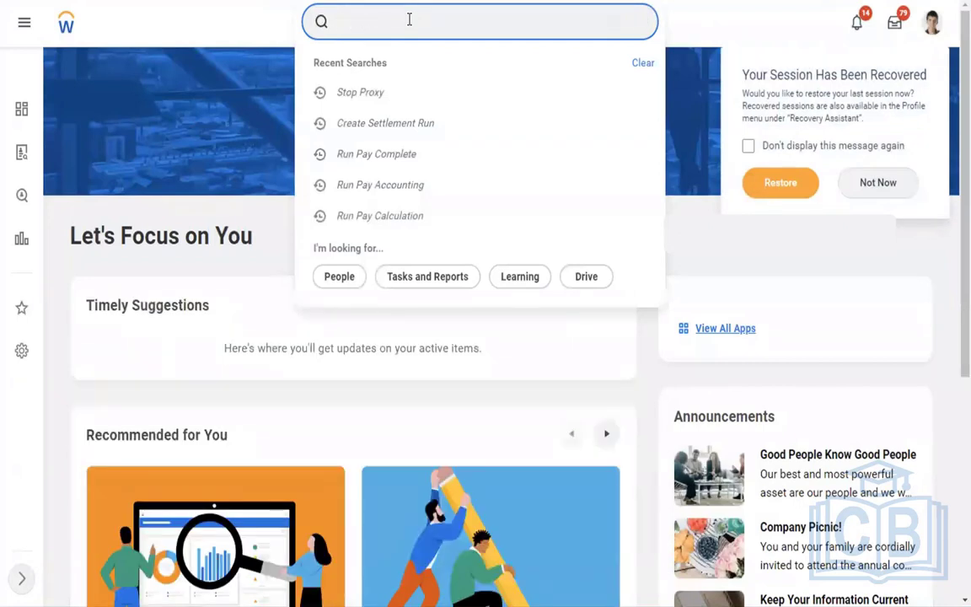
Step: Run the Domain Security Policies for Functional Area report for the Core Payroll functional area
text(domain)
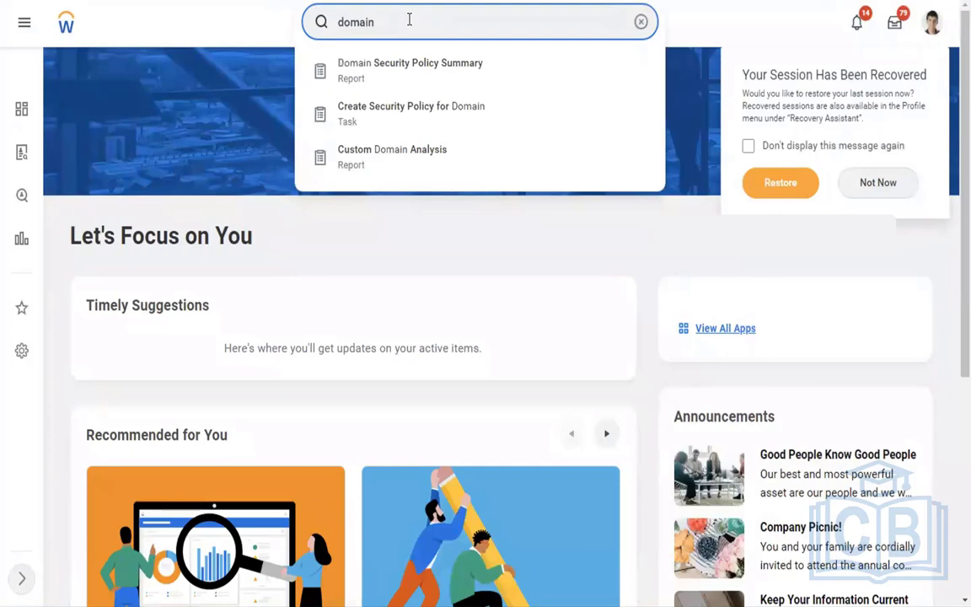
text(sec pol for fun)
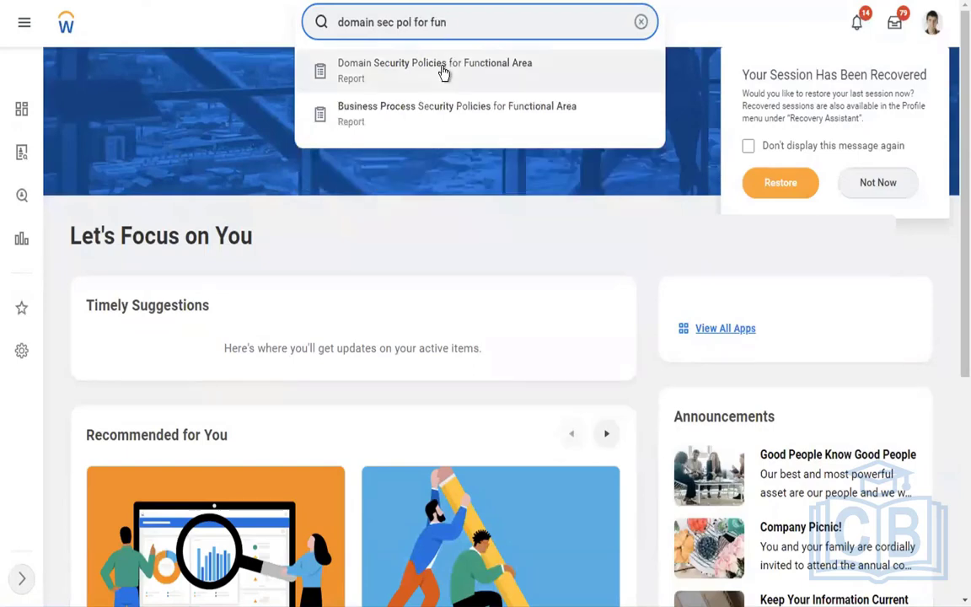
click(444, 73)
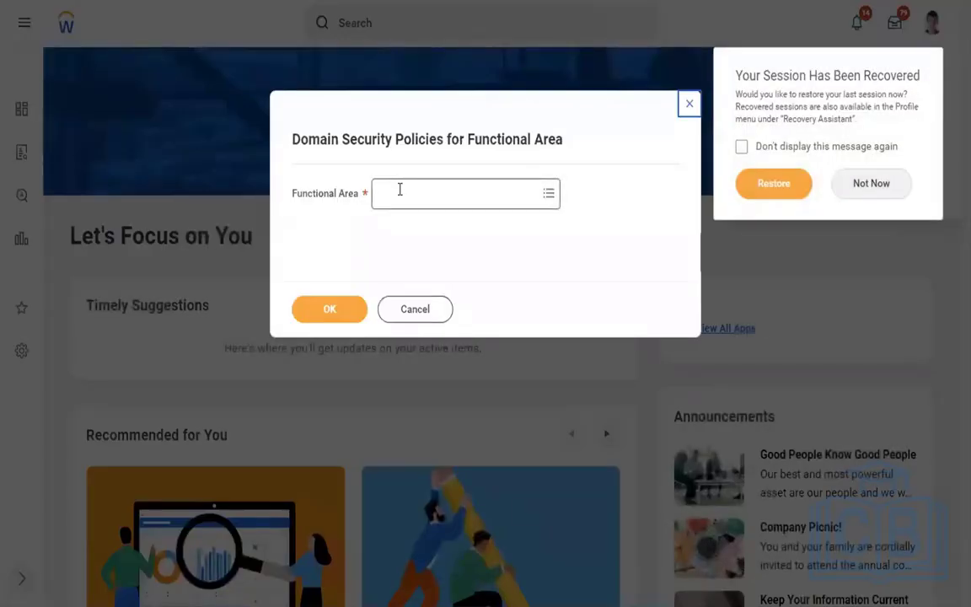
click(400, 191)
text(p)
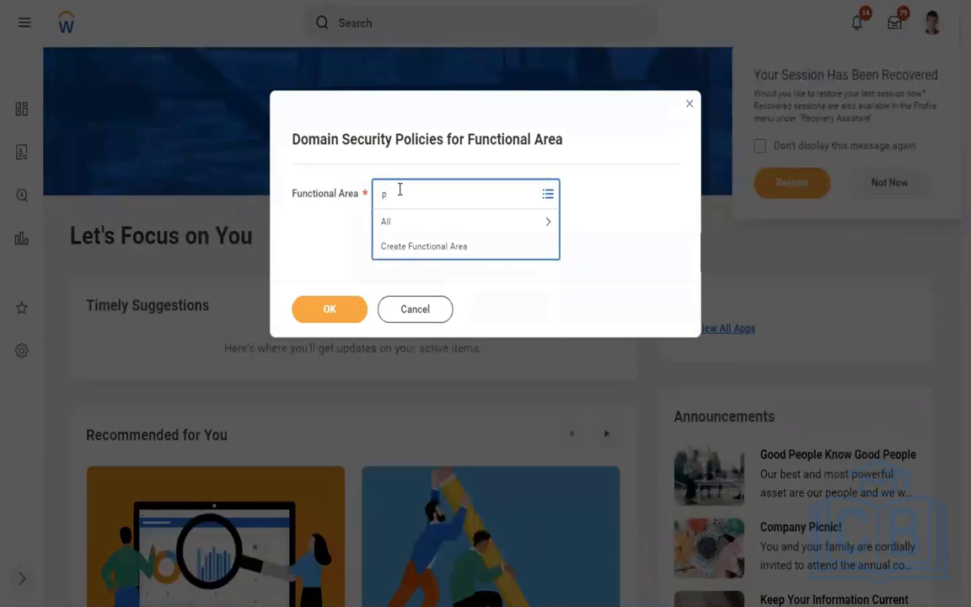
text(ayroll core)
key(Return)
click(401, 222)
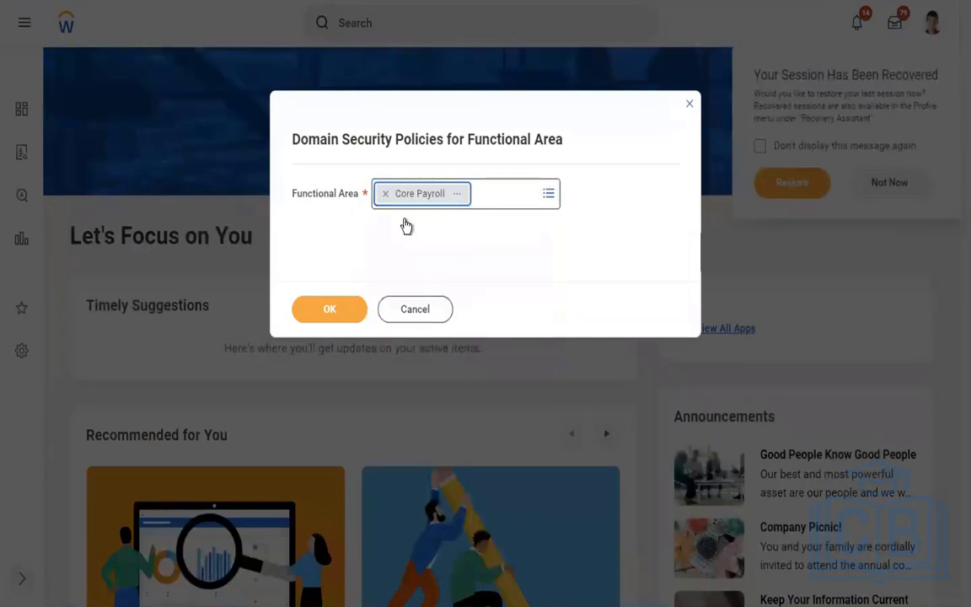
click(327, 317)
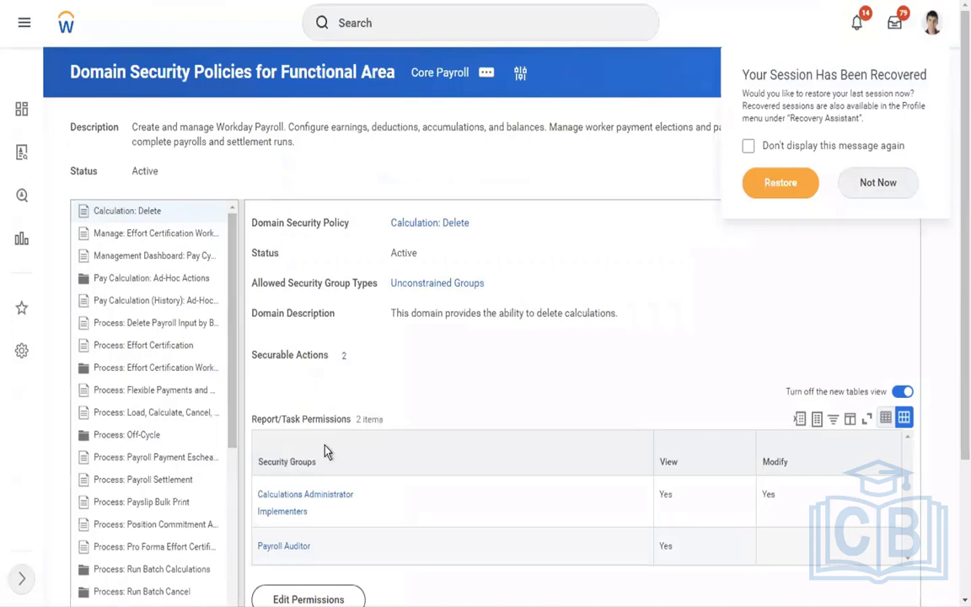
Step: Look through the Core Payroll domain list and expand the Self-Service: Payroll domain to show its subdomains
mouse_move(97, 217)
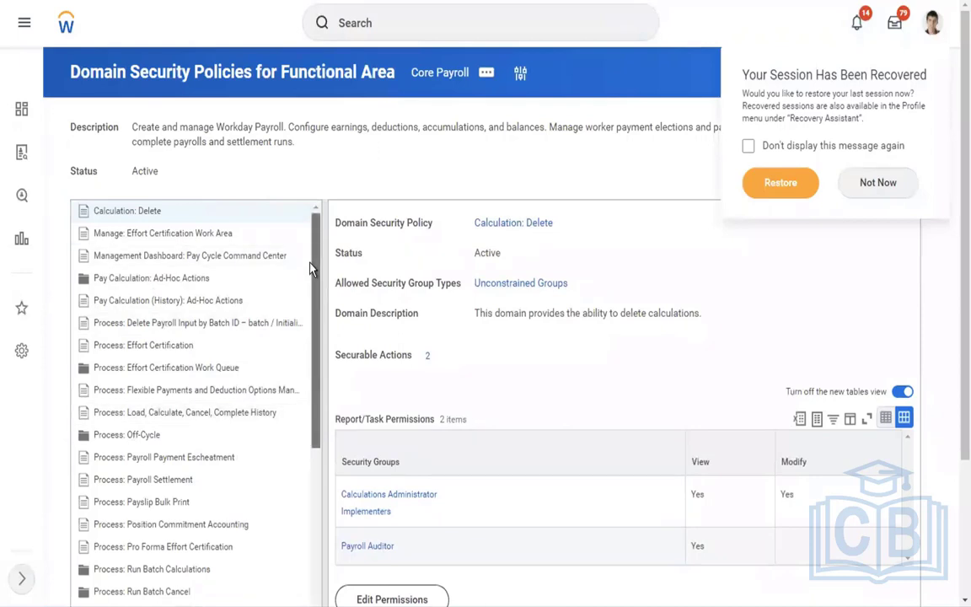
scroll(309, 278, down, 4)
scroll(304, 329, down, 7)
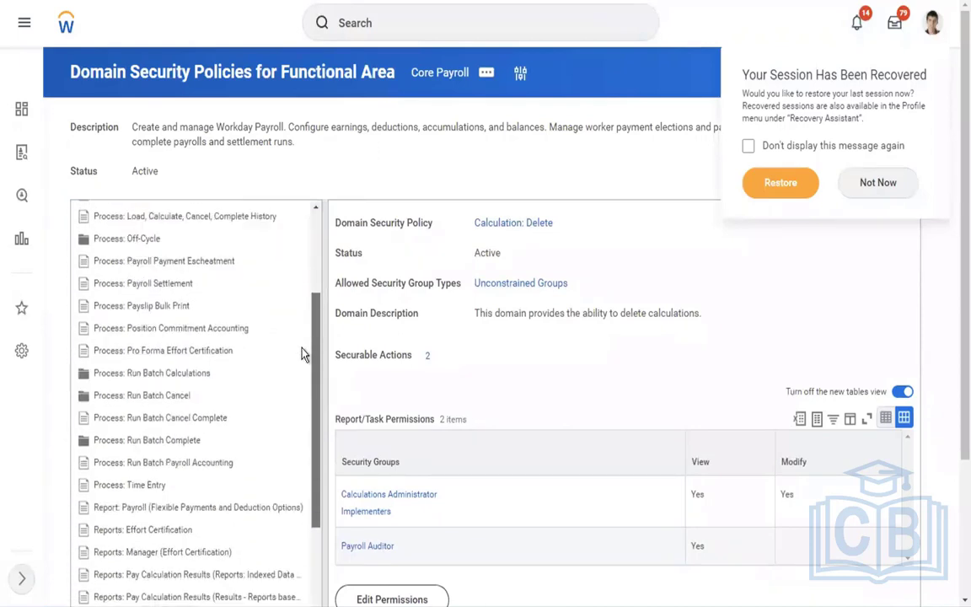
scroll(304, 431, down, 4)
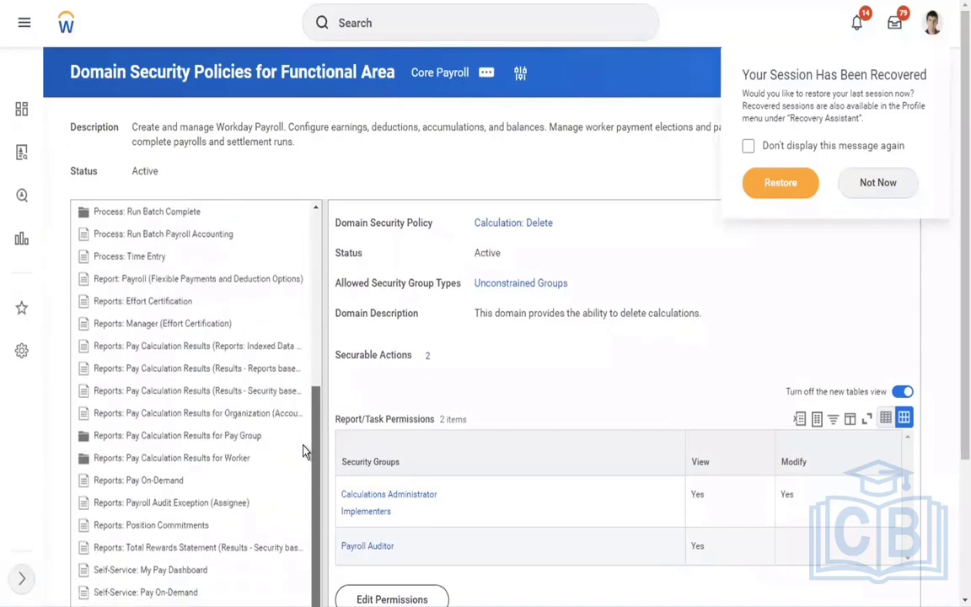
scroll(307, 521, down, 2)
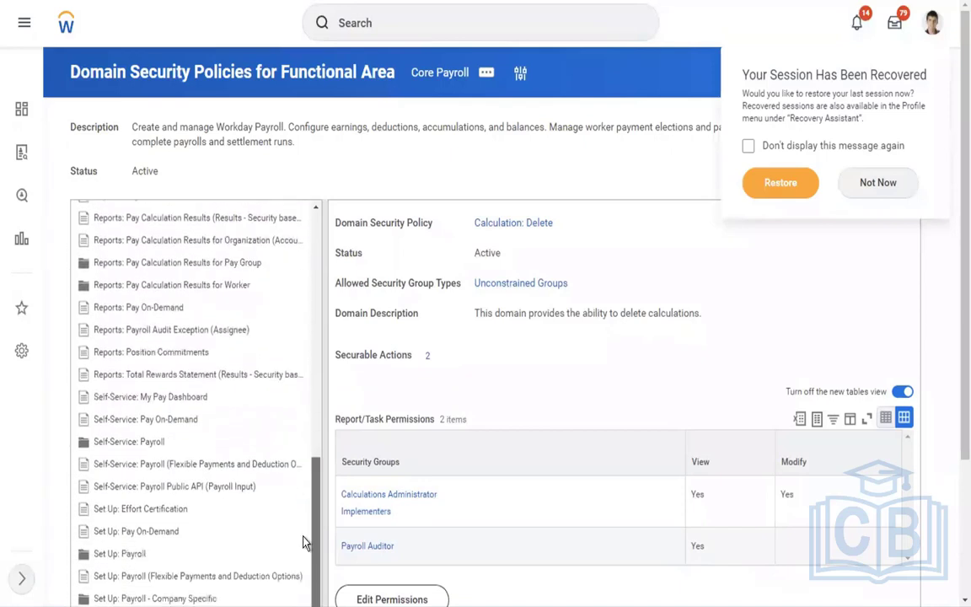
scroll(304, 542, down, 4)
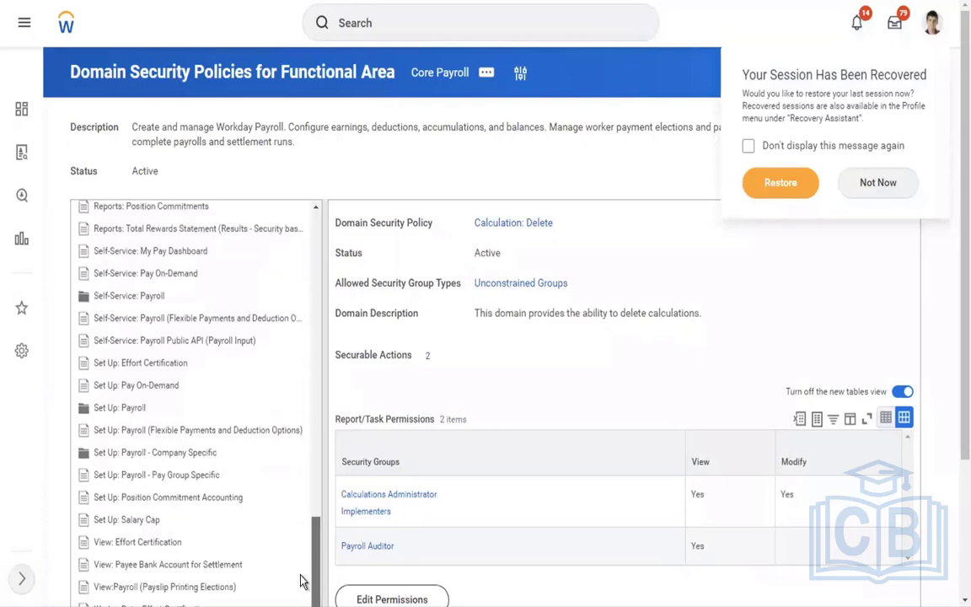
scroll(174, 436, down, 1)
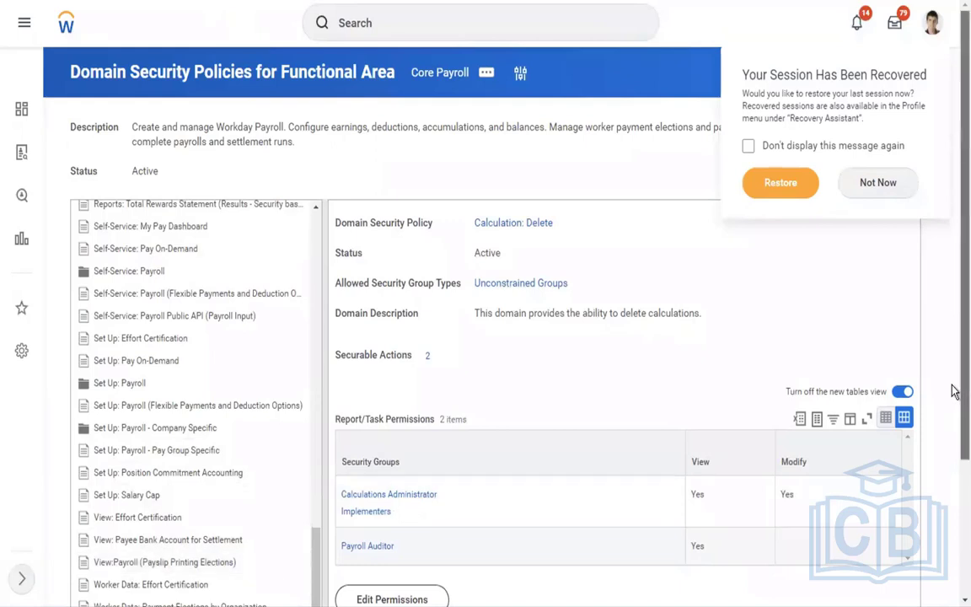
scroll(952, 556, down, 2)
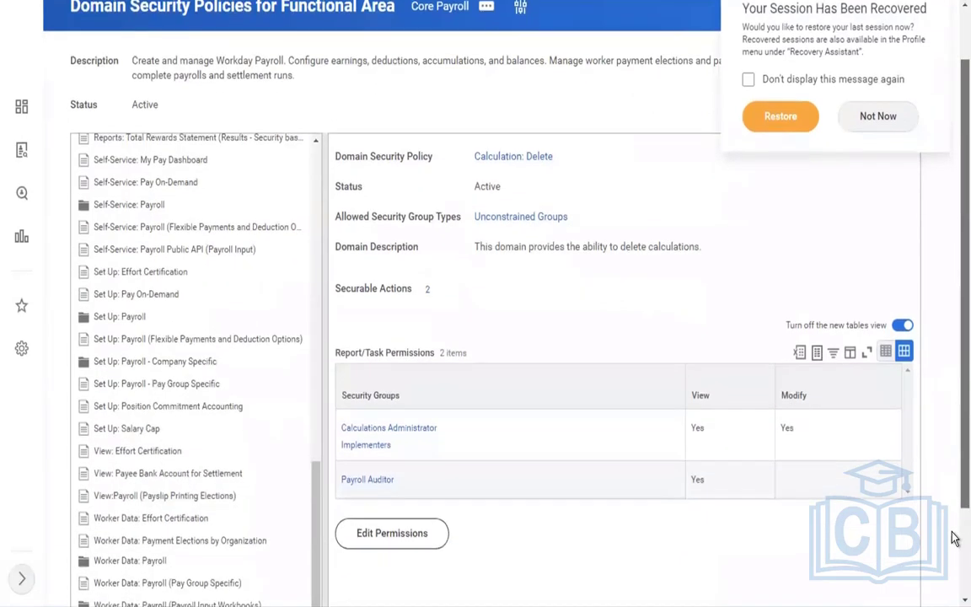
scroll(954, 584, down, 1)
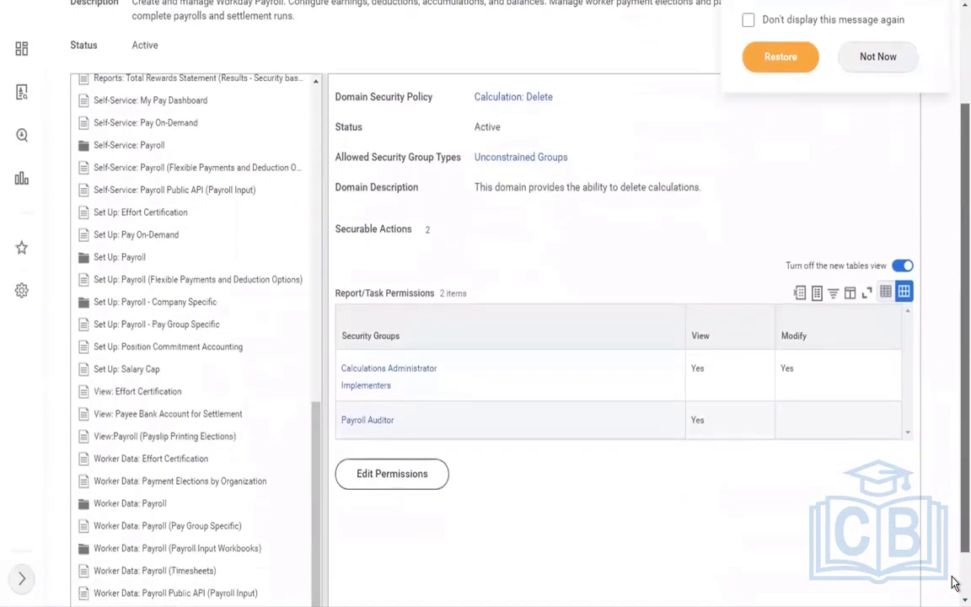
scroll(954, 583, down, 1)
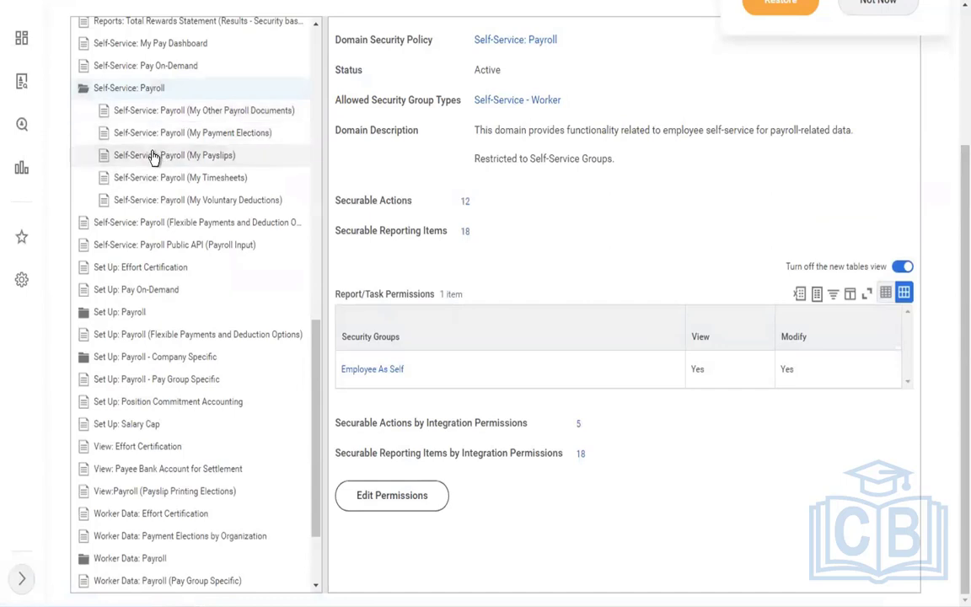
Step: Review the Self-Service: Payroll (My Payslips) policy's permissions and the (My Other Payroll Documents) policy's status
click(154, 159)
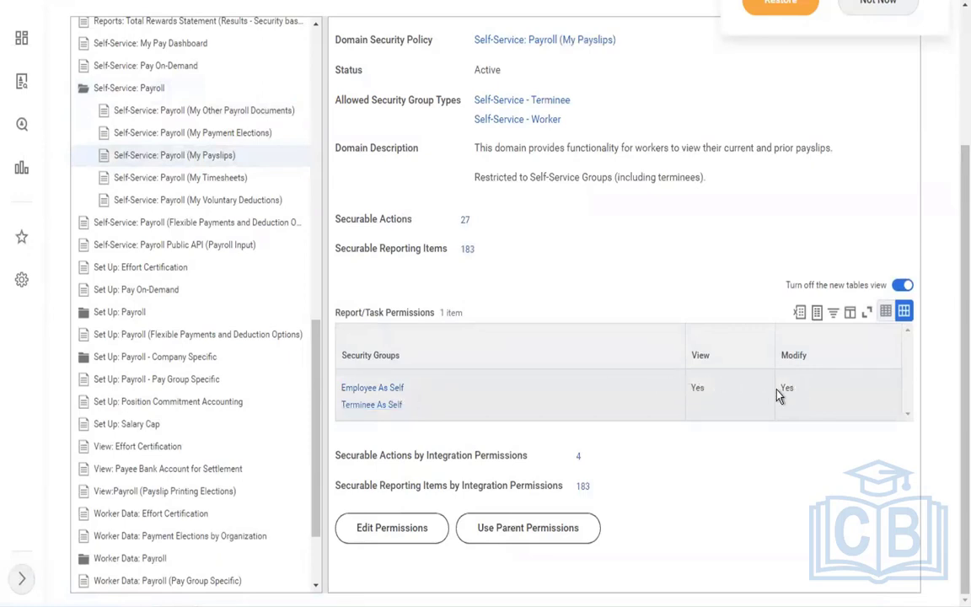
click(179, 113)
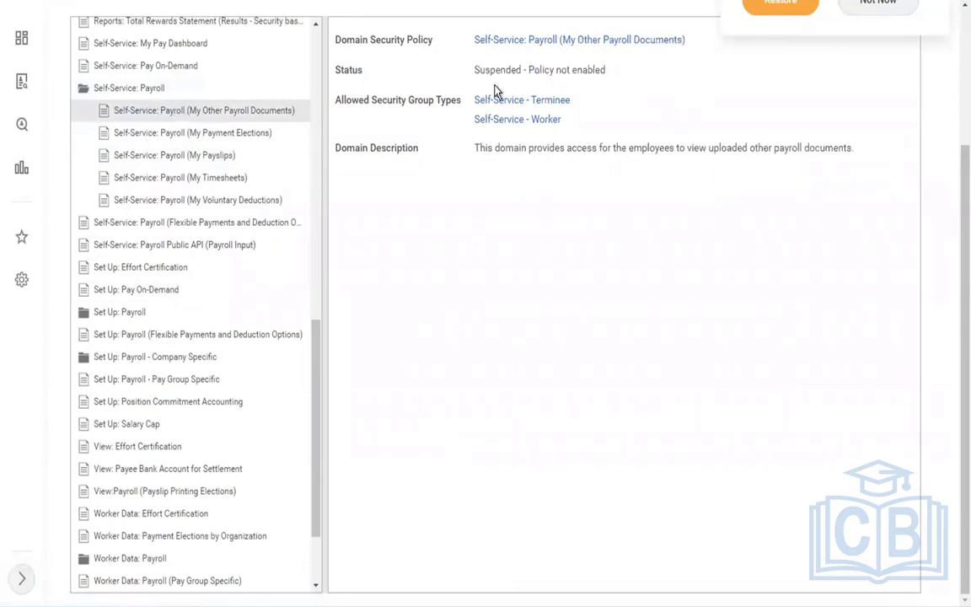
drag(475, 69, 579, 60)
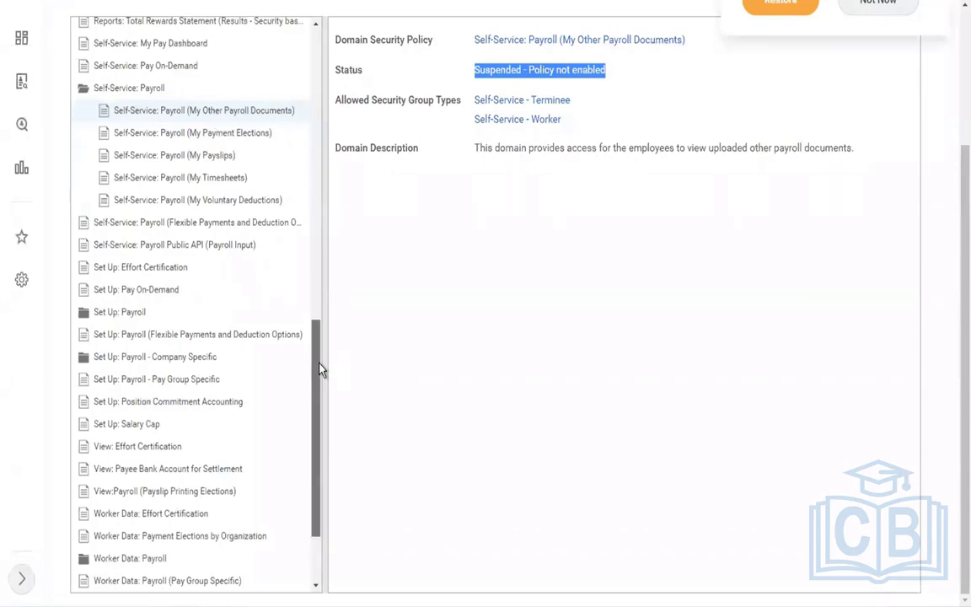
Step: View the View:Payroll (Payslip Printing Elections) policy and expand the full list of security groups with view and modify permission
drag(320, 369, 310, 466)
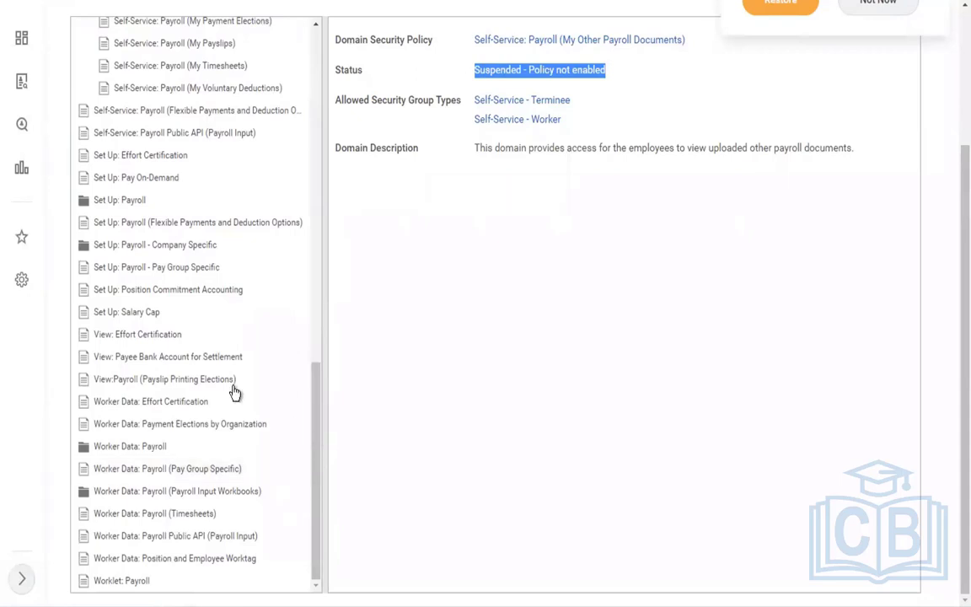
click(175, 384)
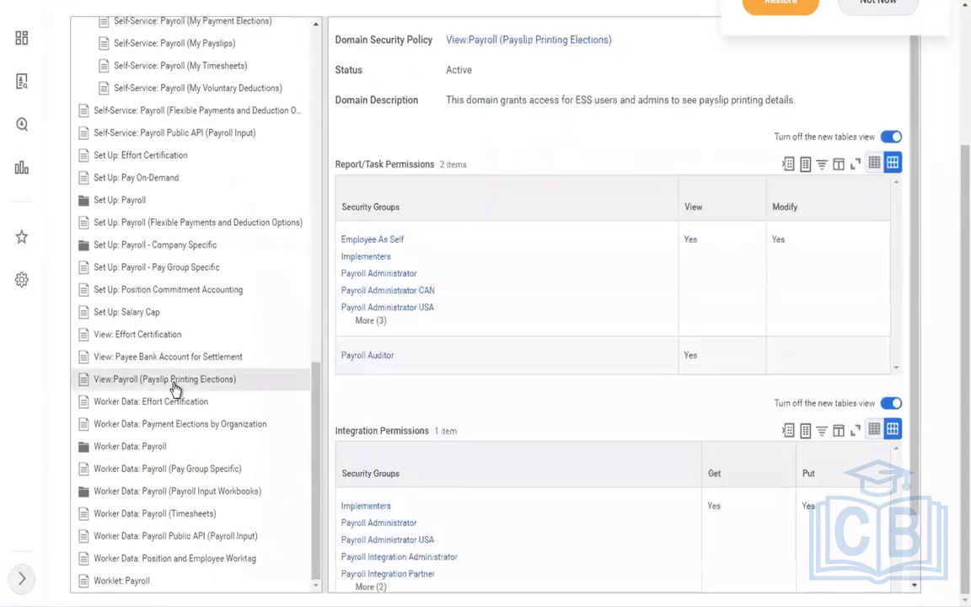
click(371, 321)
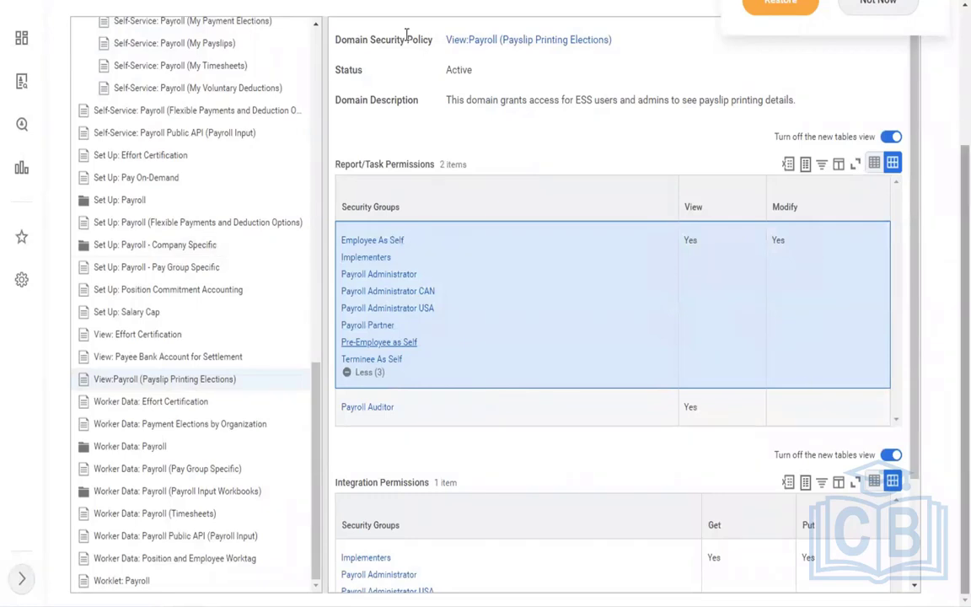
Step: Run the View Security for Securable Item report for the securable item "drive"
scroll(407, 35, up, 3)
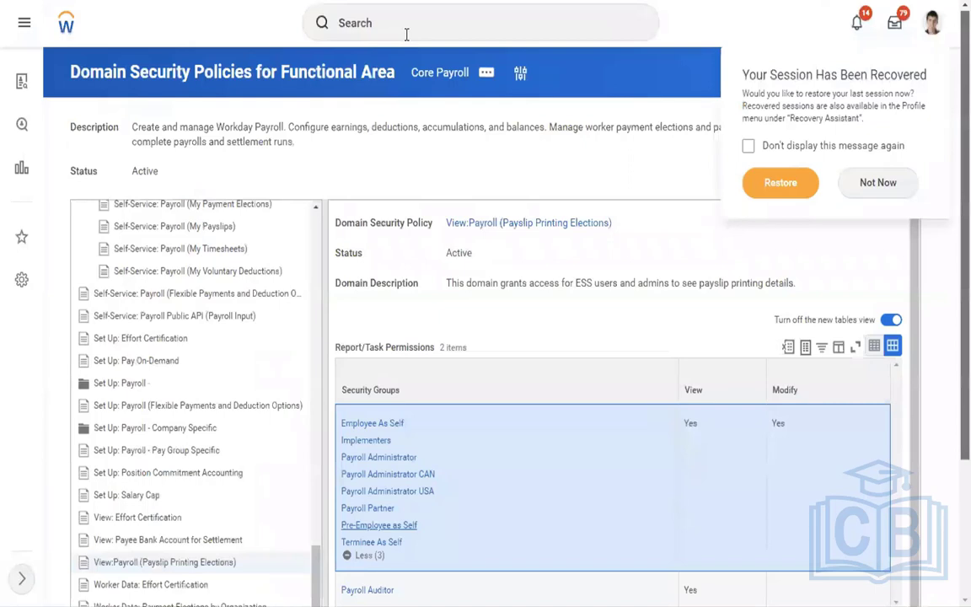
click(407, 35)
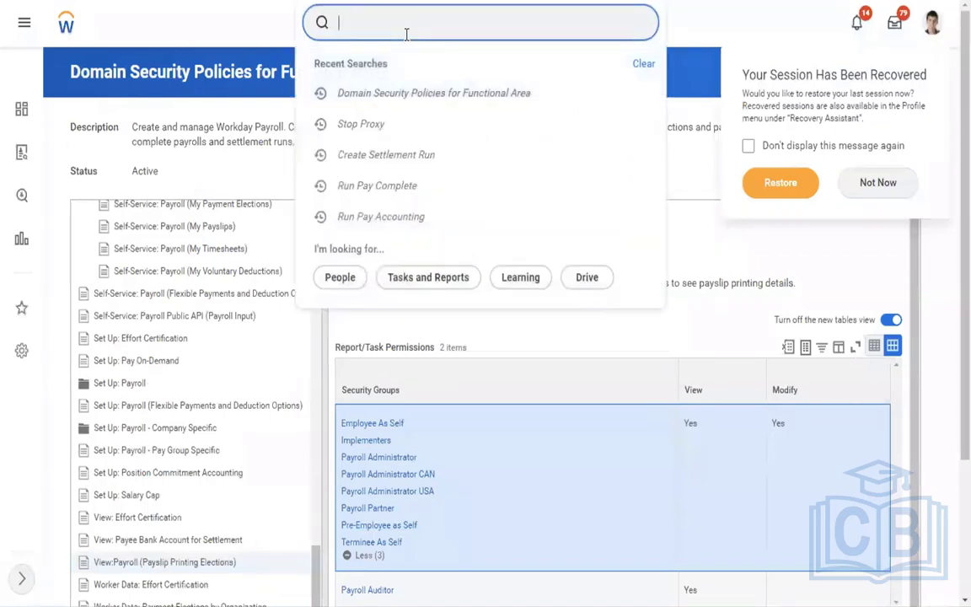
text(sec for sec item)
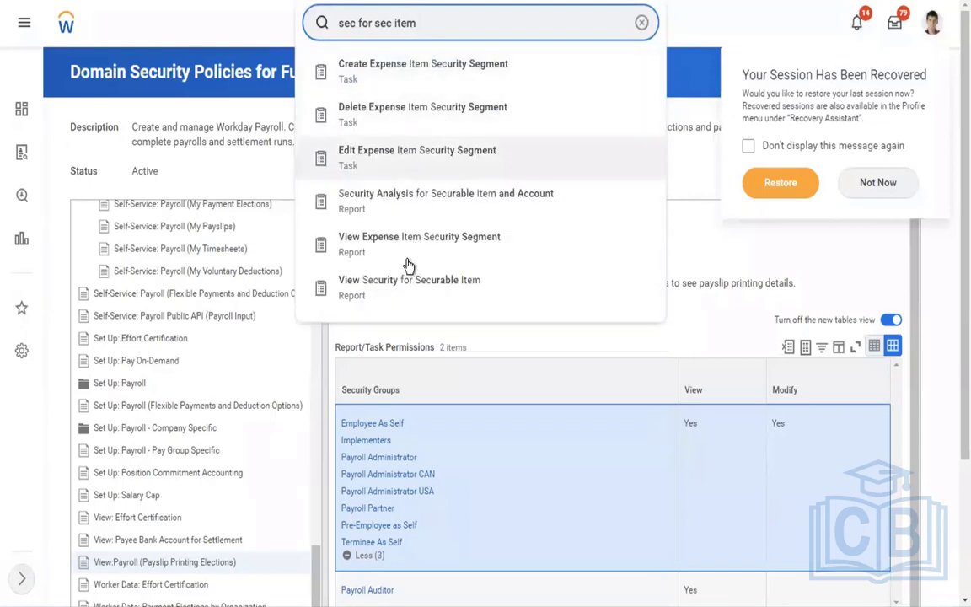
click(429, 198)
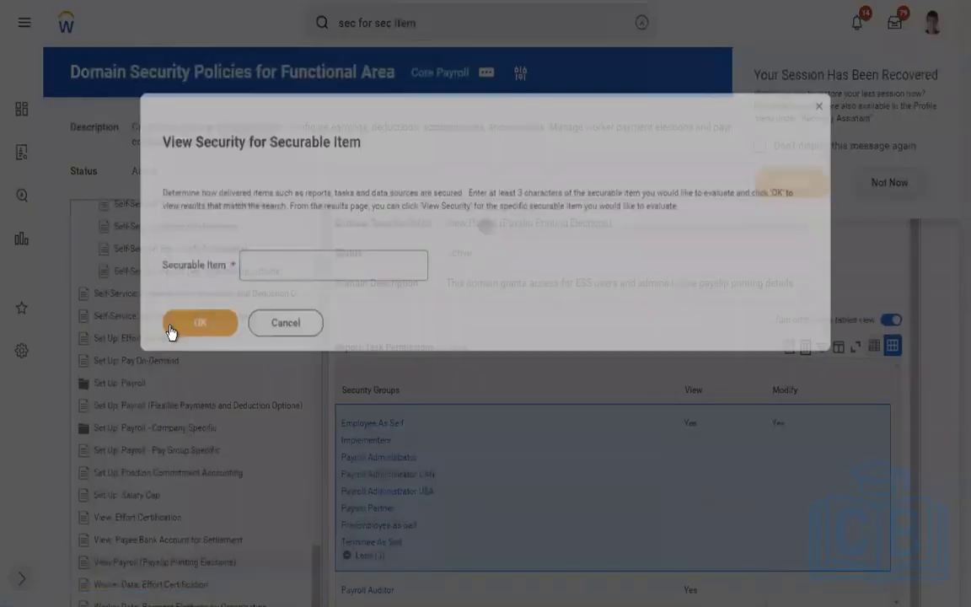
text(drive)
click(198, 327)
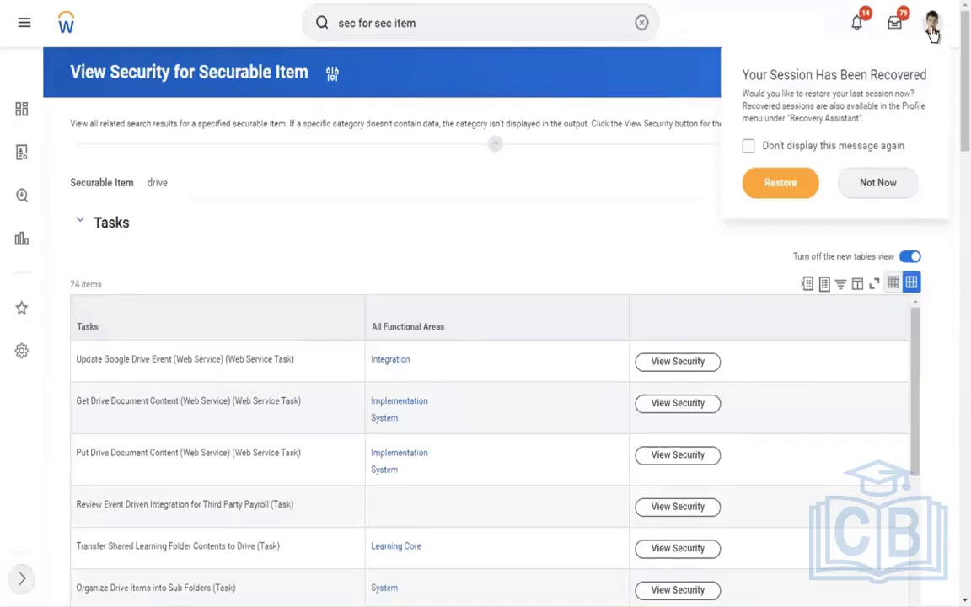
Step: Check the profile options for Drive and look through the drive-related tasks, reports and report fields
click(932, 29)
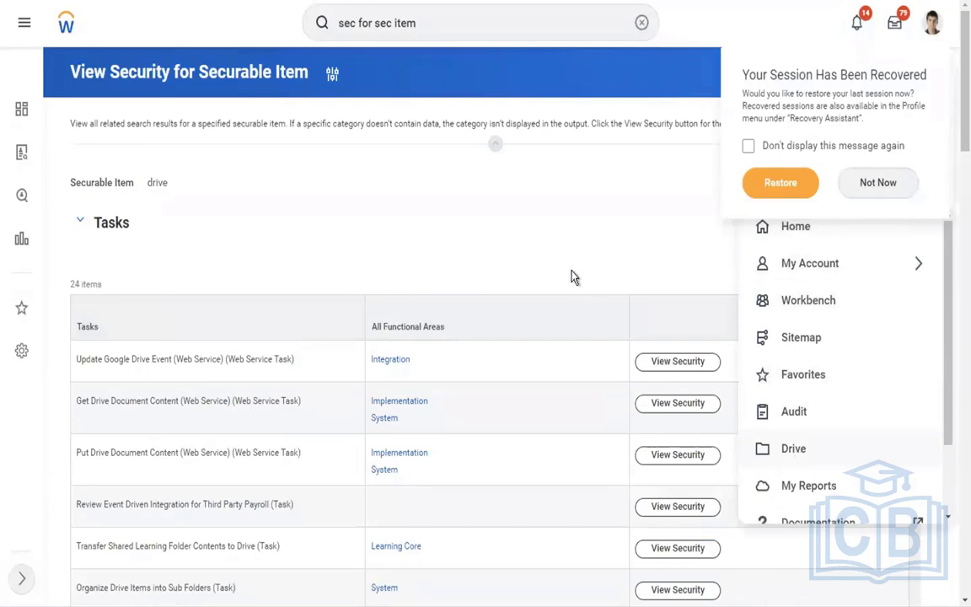
drag(963, 123, 963, 162)
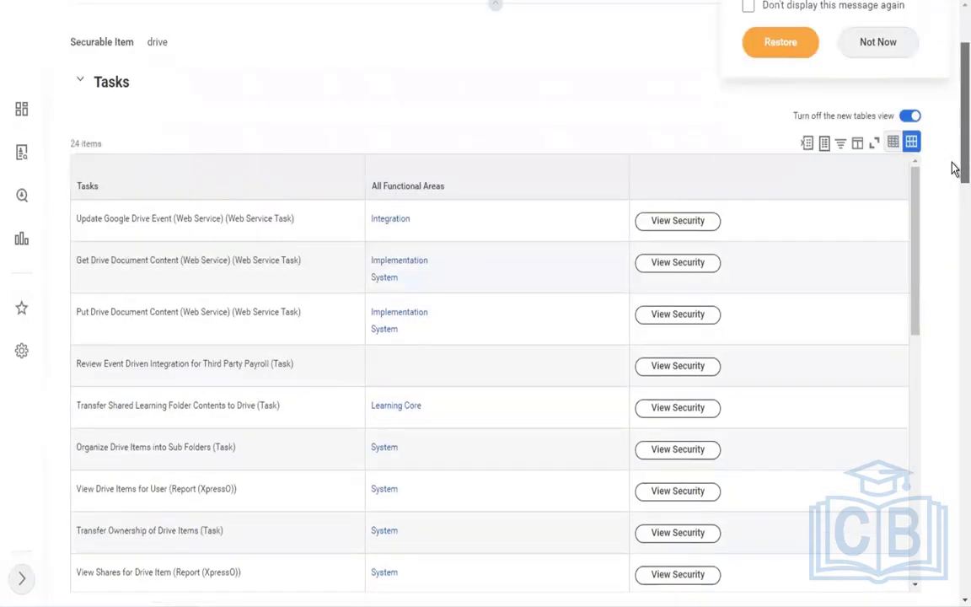
scroll(955, 169, down, 2)
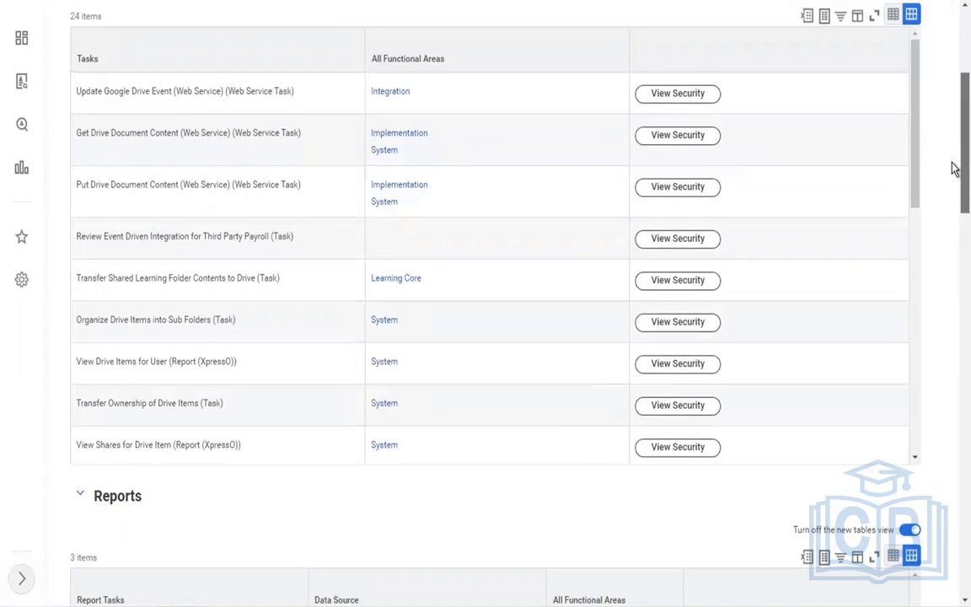
scroll(955, 210, down, 1)
scroll(955, 212, down, 2)
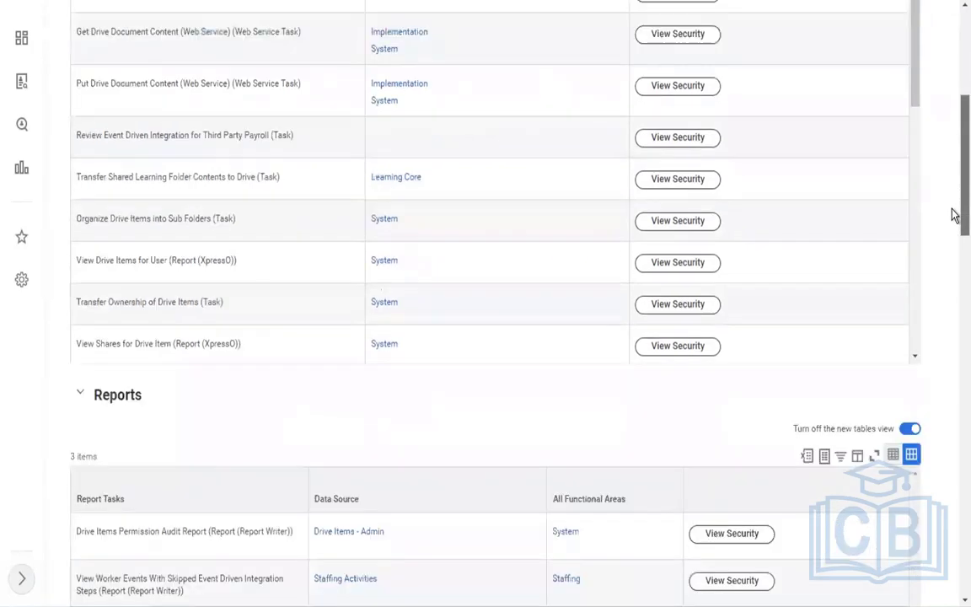
scroll(955, 215, down, 2)
scroll(954, 215, down, 2)
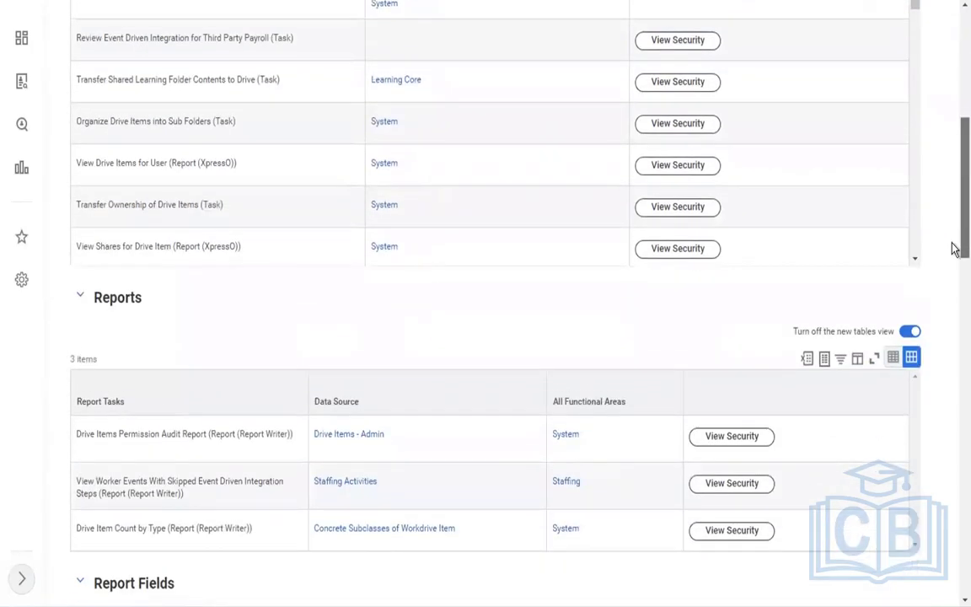
scroll(953, 250, down, 2)
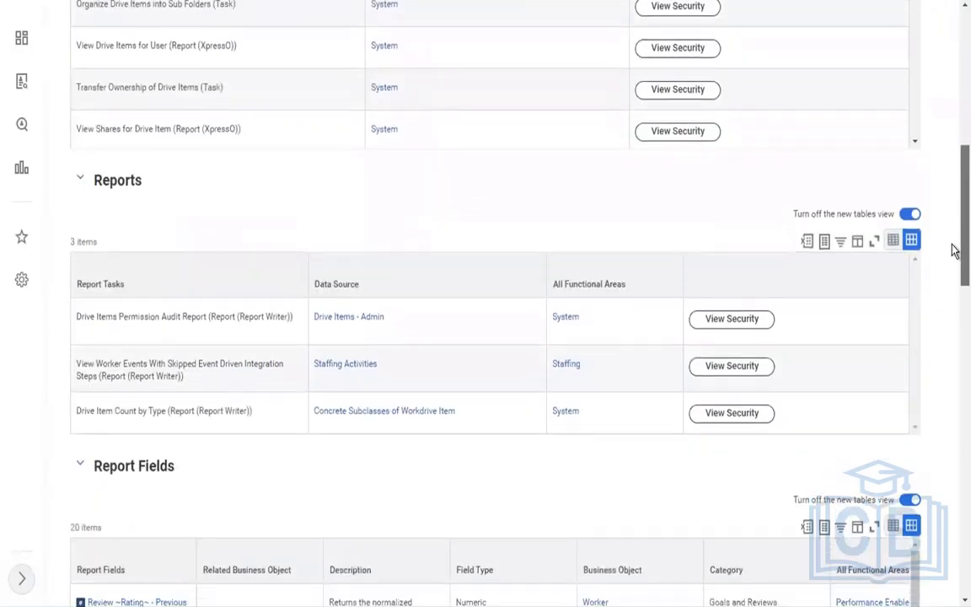
scroll(953, 251, down, 1)
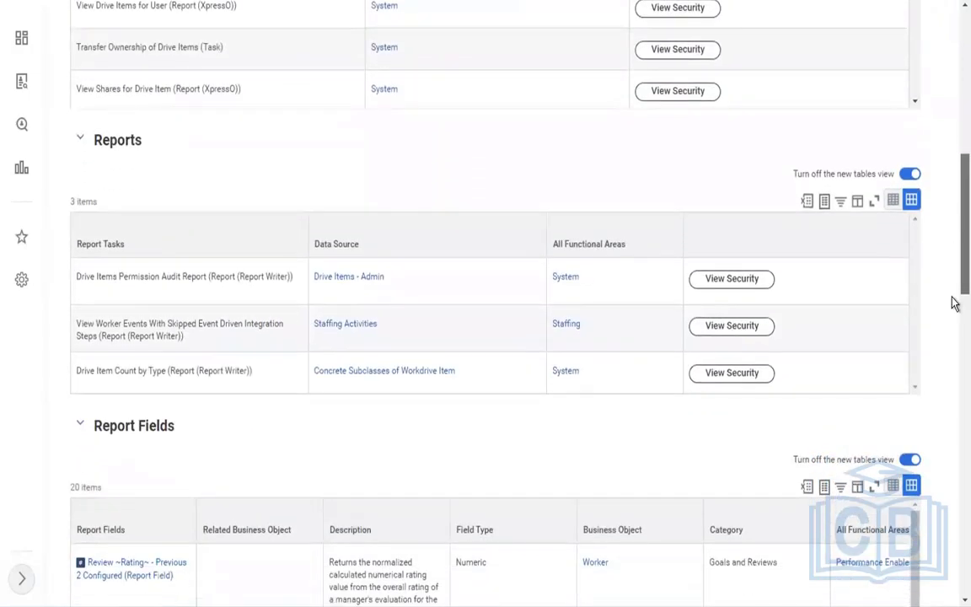
scroll(954, 253, down, 2)
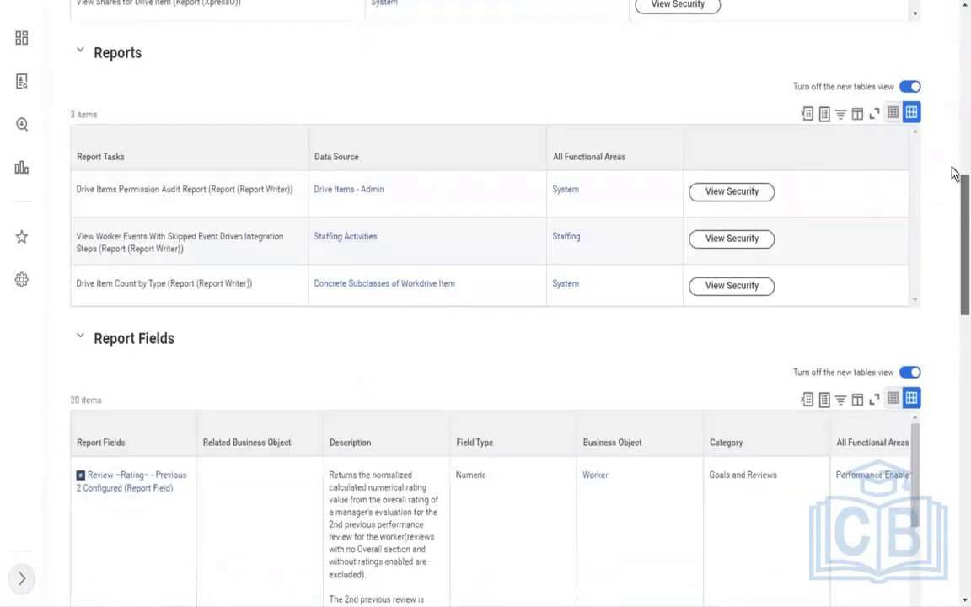
scroll(953, 174, down, 3)
scroll(204, 488, down, 1)
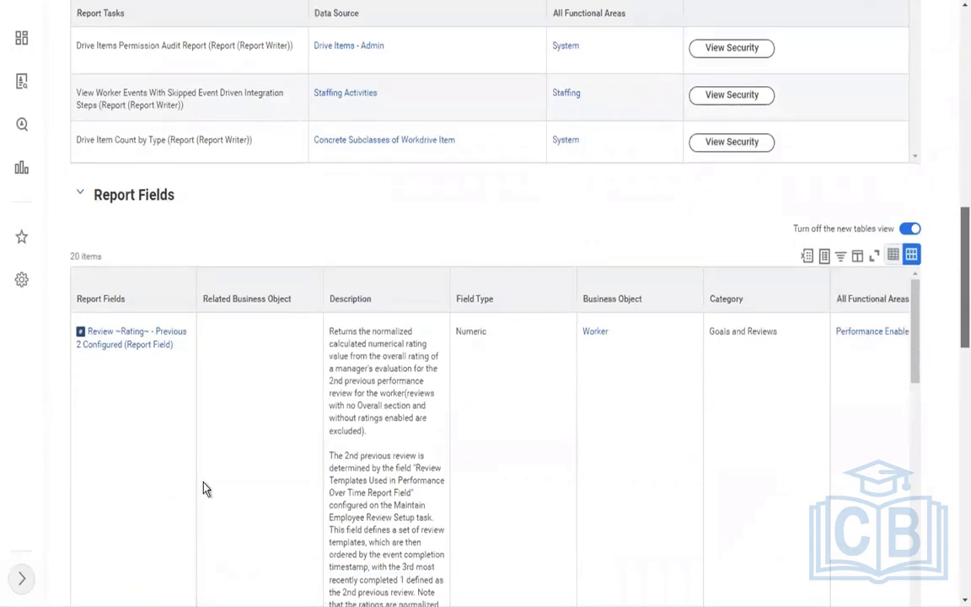
scroll(204, 488, up, 1)
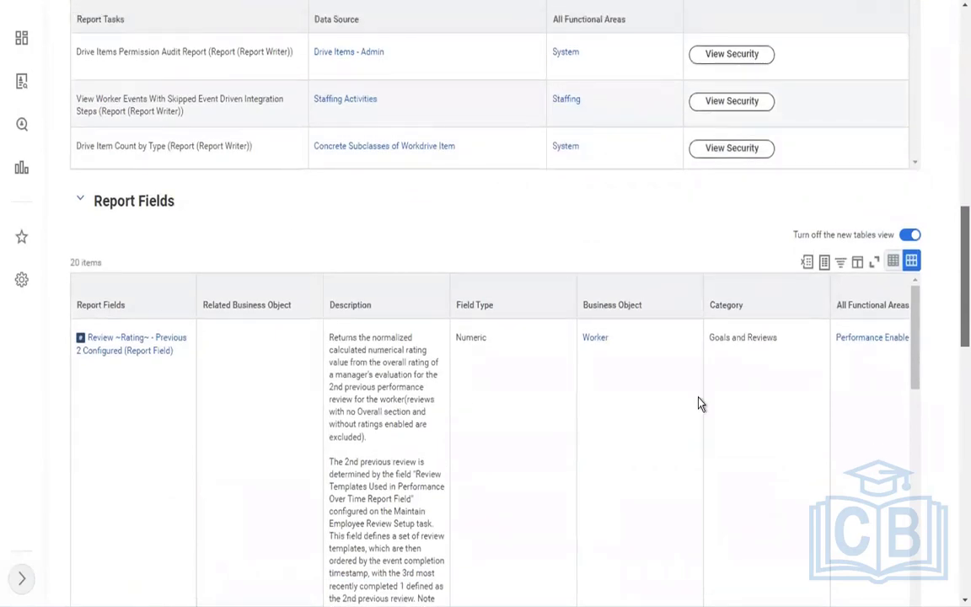
Step: Return to the Tasks table and view the security of the View Shares for Drive Item report
scroll(668, 430, up, 10)
scroll(669, 430, up, 1)
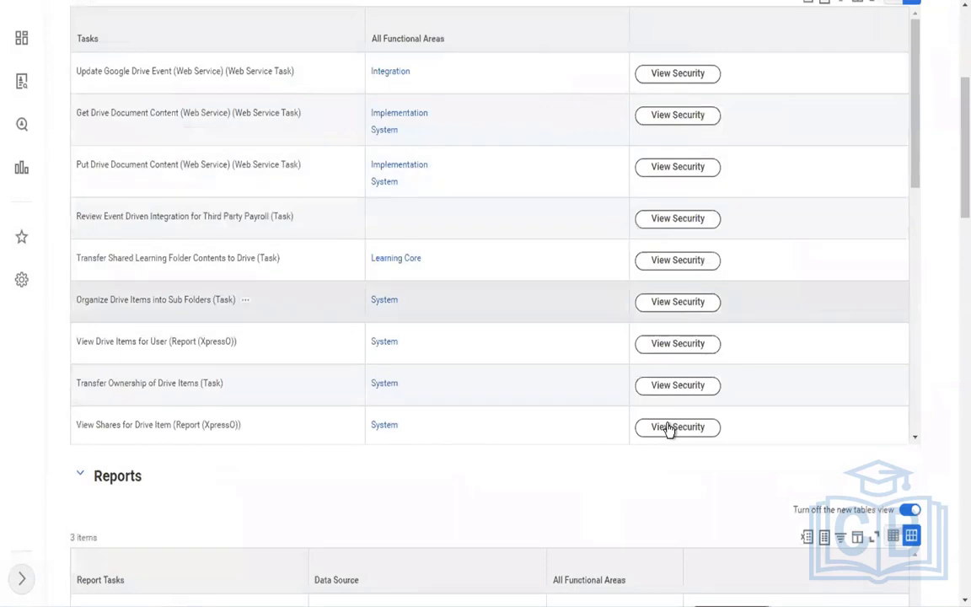
click(668, 428)
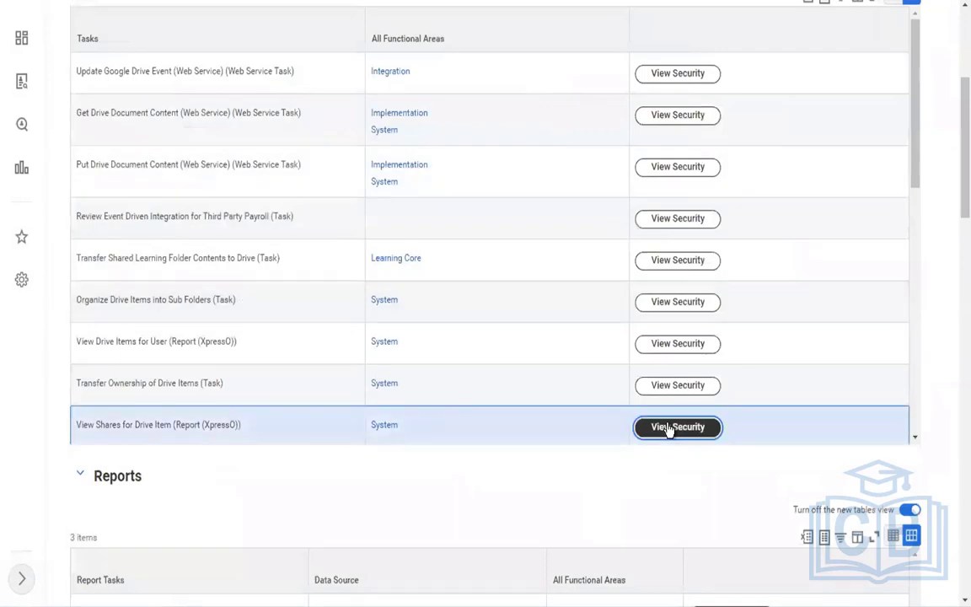